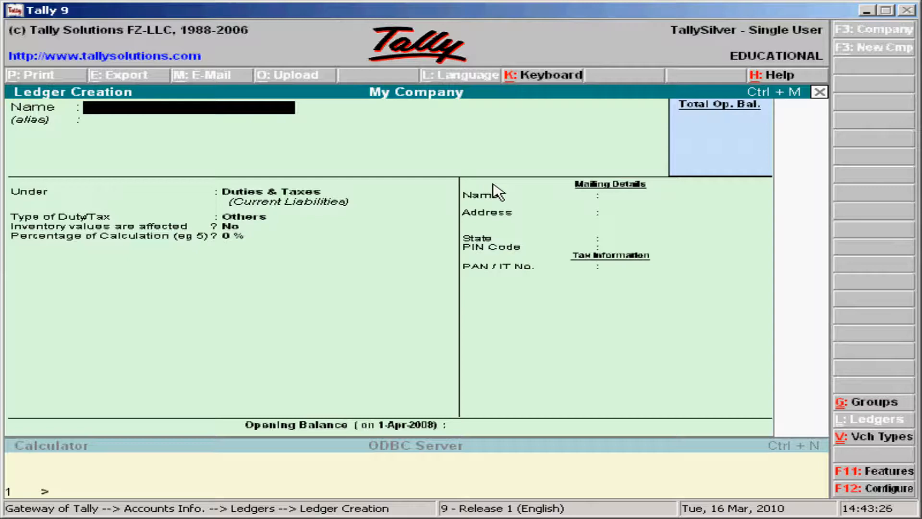
Step: Name the ledger Purchase of Capital Goods under Purchase Accounts, inventory affected Yes, used in VAT returns
{"action": "type", "text": "Purchase of"}
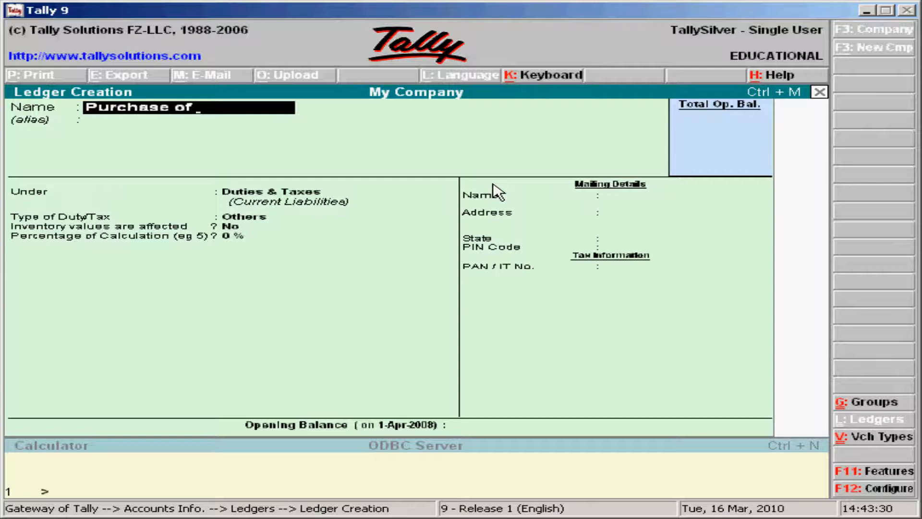
{"action": "type", "text": " Capital"}
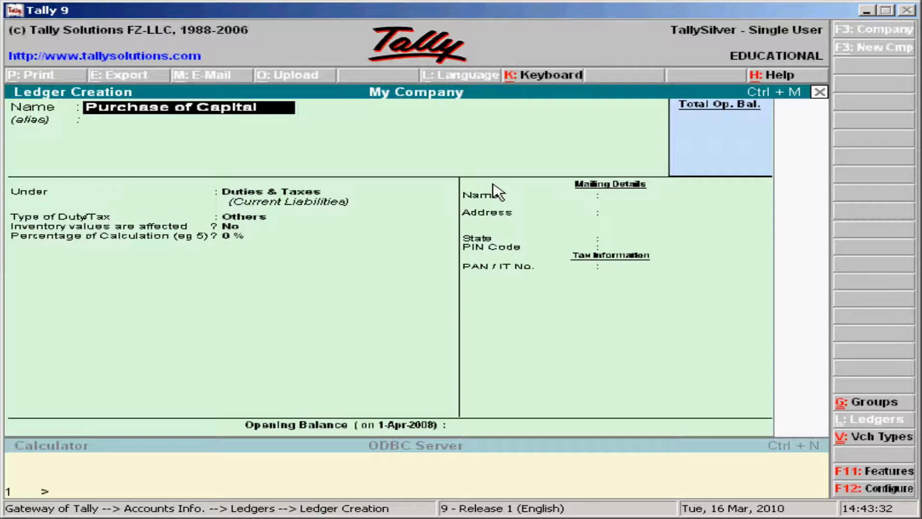
{"action": "type", "text": " Goods"}
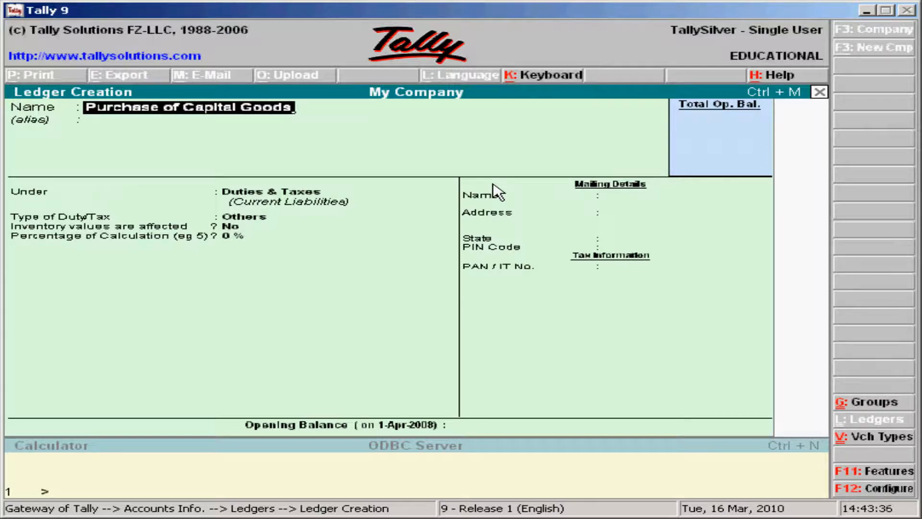
{"action": "key", "text": "Return"}
{"action": "key", "text": "Return"}
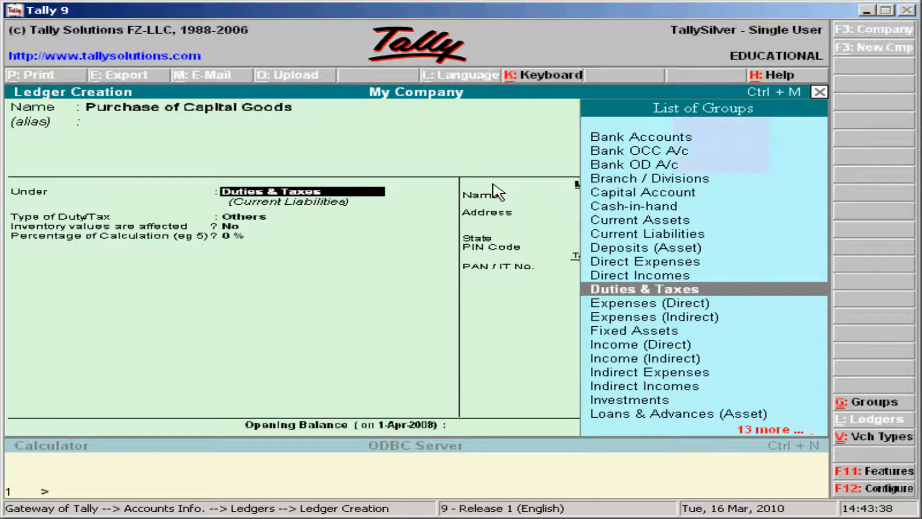
{"action": "type", "text": "P"}
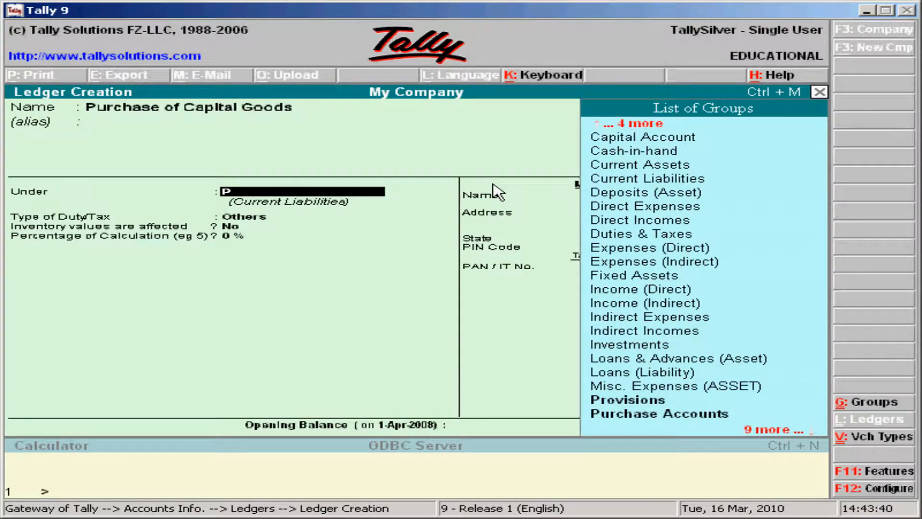
{"action": "key", "text": "Down"}
{"action": "key", "text": "Down"}
{"action": "key", "text": "Return"}
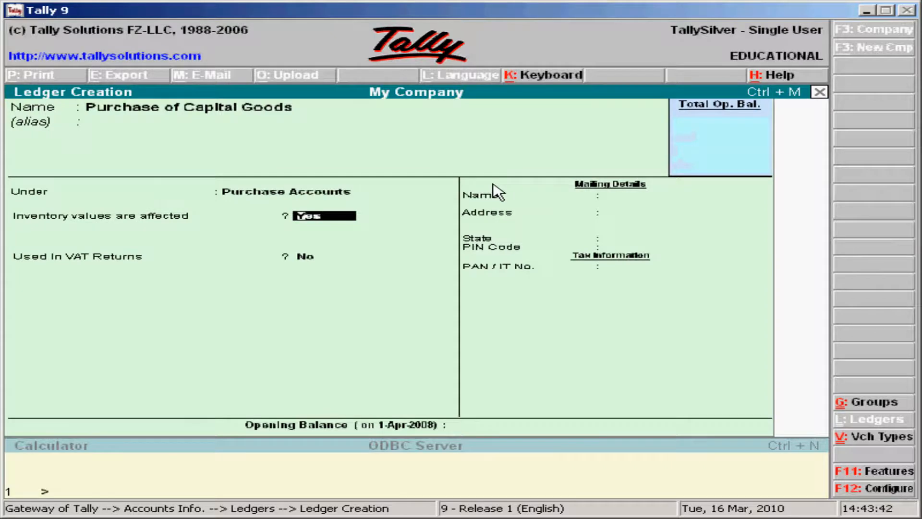
{"action": "key", "text": "Return"}
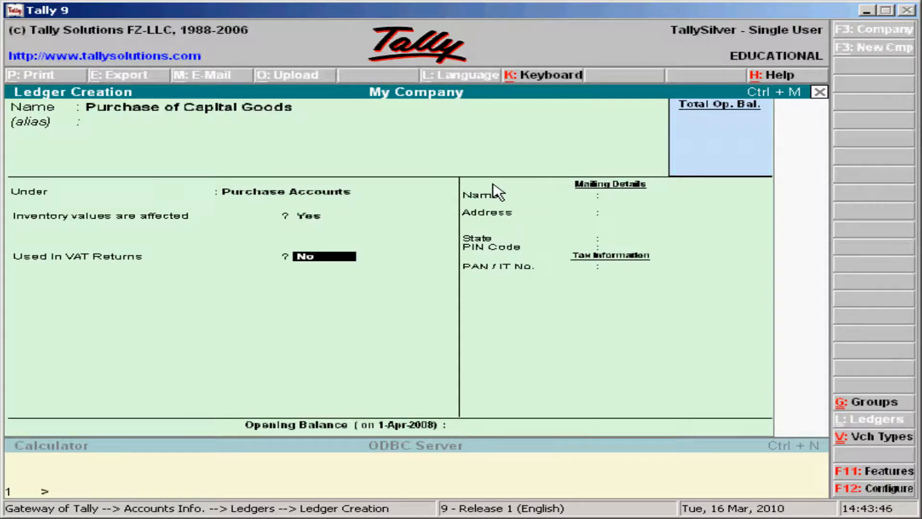
{"action": "type", "text": "yes"}
Step: Set the ledger's VAT class to Purchases - Capital Goods @ 12.5% and save it
{"action": "key", "text": "Return"}
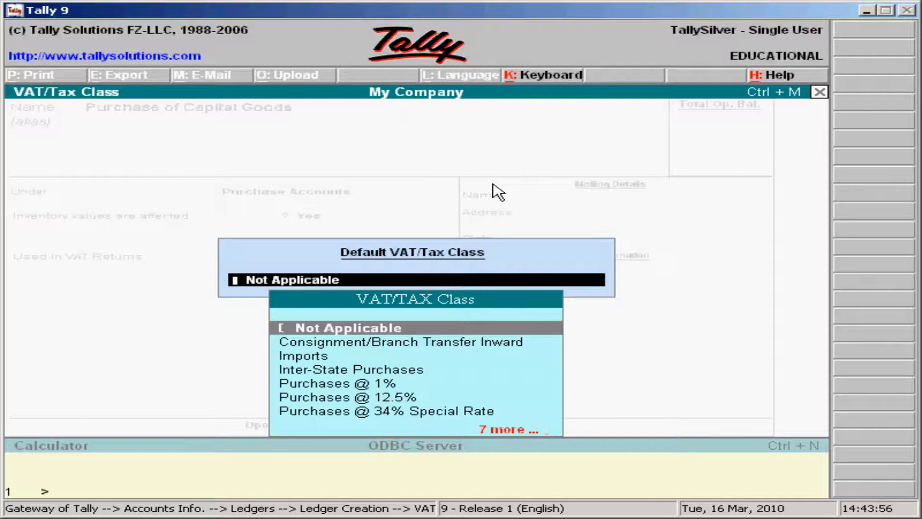
{"action": "key", "text": "Down"}
{"action": "key", "text": "Down"}
{"action": "key", "text": "Down"}
{"action": "key", "text": "Down"}
{"action": "key", "text": "Down"}
{"action": "key", "text": "Down"}
{"action": "key", "text": "Down"}
{"action": "key", "text": "Down"}
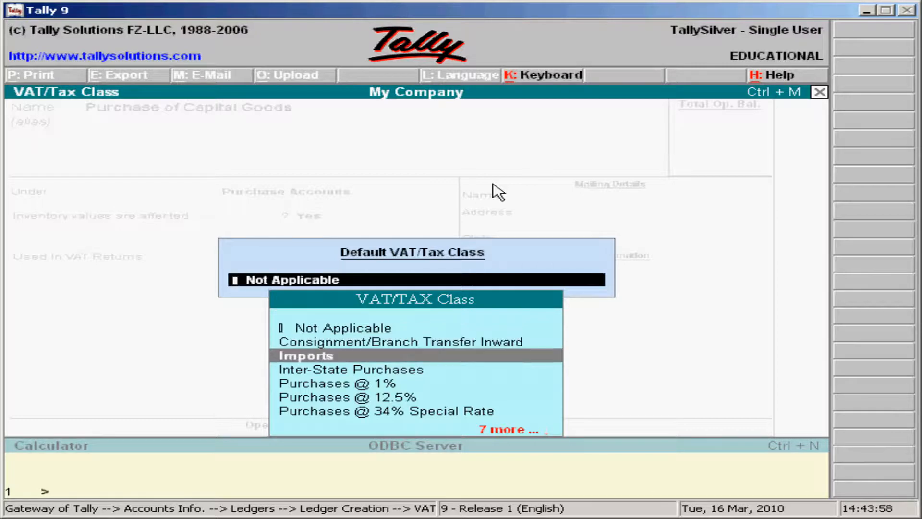
{"action": "key", "text": "Down"}
{"action": "key", "text": "Down"}
{"action": "key", "text": "Down"}
{"action": "key", "text": "Down"}
{"action": "key", "text": "Down"}
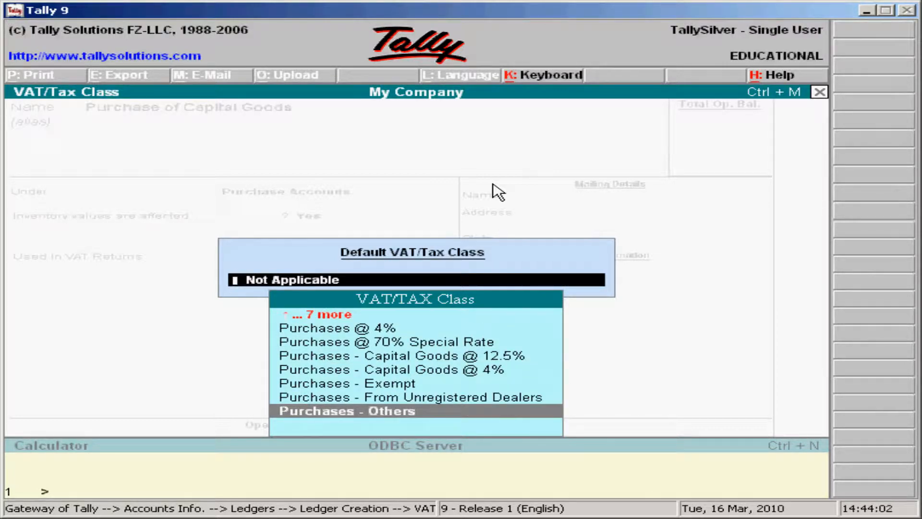
{"action": "key", "text": "Up"}
{"action": "key", "text": "Up"}
{"action": "key", "text": "Up"}
{"action": "key", "text": "Up"}
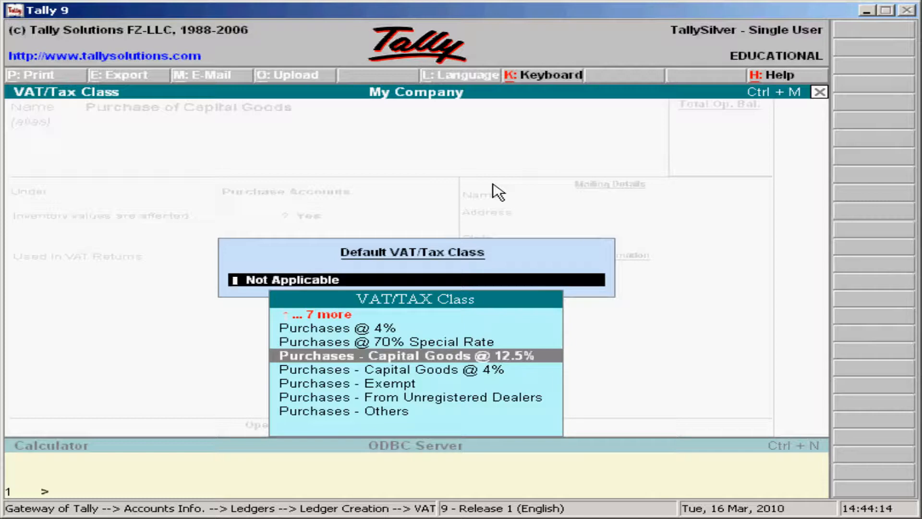
{"action": "key", "text": "Down"}
{"action": "key", "text": "Down"}
{"action": "key", "text": "Down"}
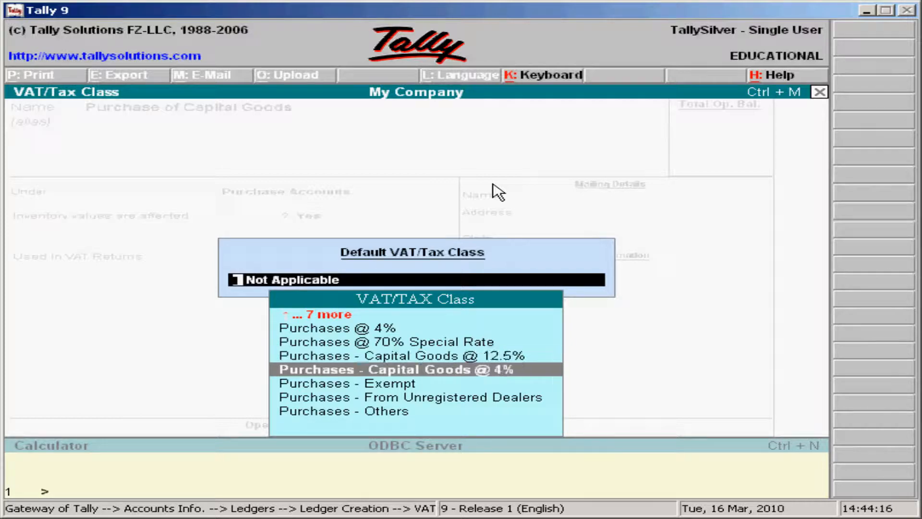
{"action": "key", "text": "Up"}
{"action": "key", "text": "Up"}
{"action": "key", "text": "Up"}
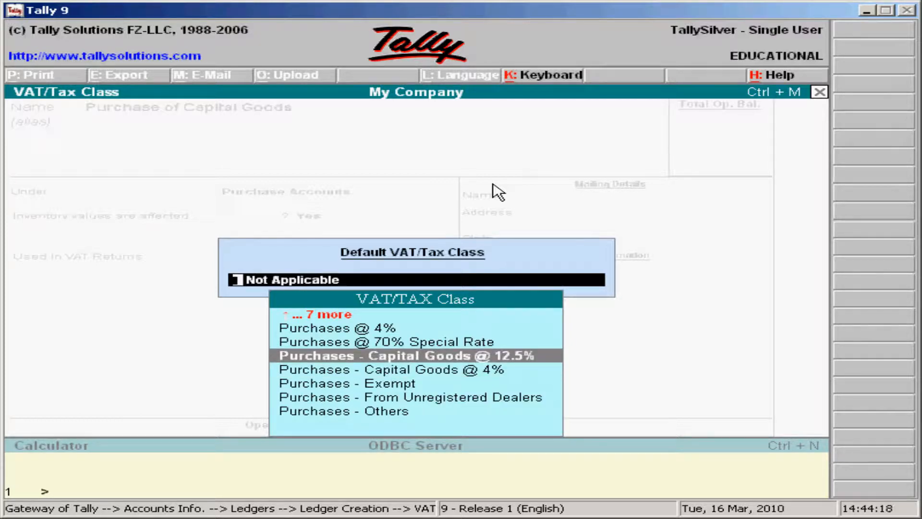
{"action": "key", "text": "Return"}
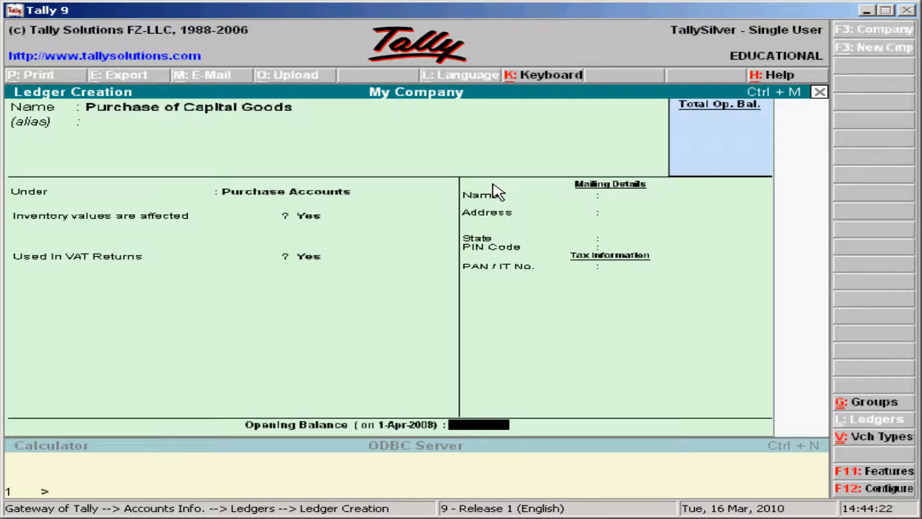
{"action": "key", "text": "Return"}
{"action": "key", "text": "Return"}
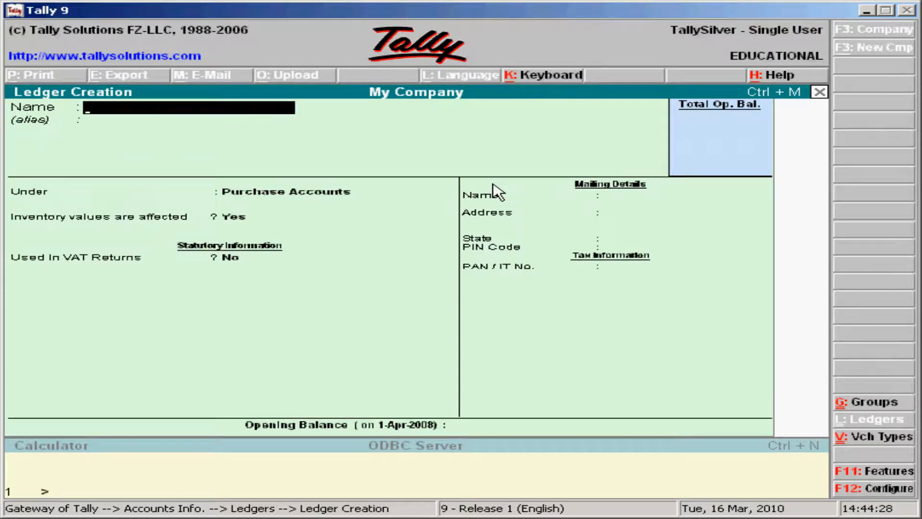
Step: Save a Tax Paid on Capital Goods ledger: Duties & Taxes, VAT, class Purchases - Capital Goods @ 12.5%
{"action": "type", "text": "Tax Paid"}
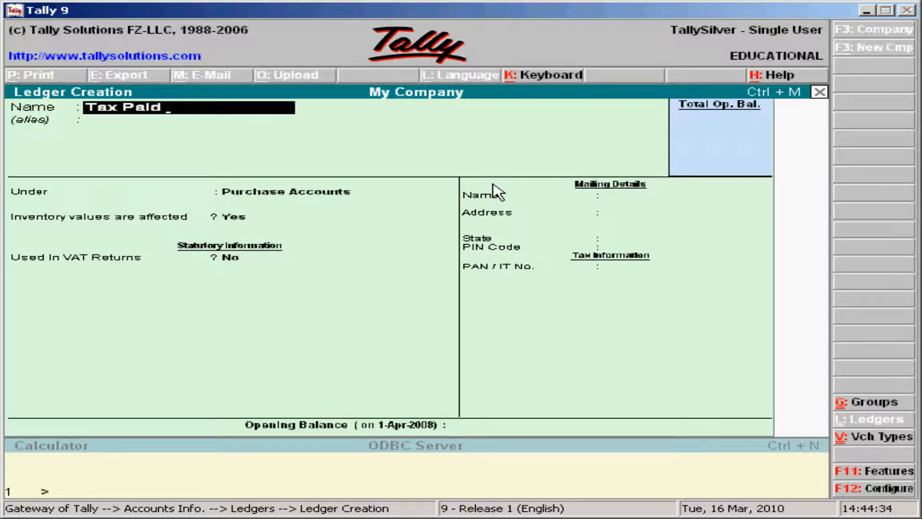
{"action": "type", "text": " on Capital"}
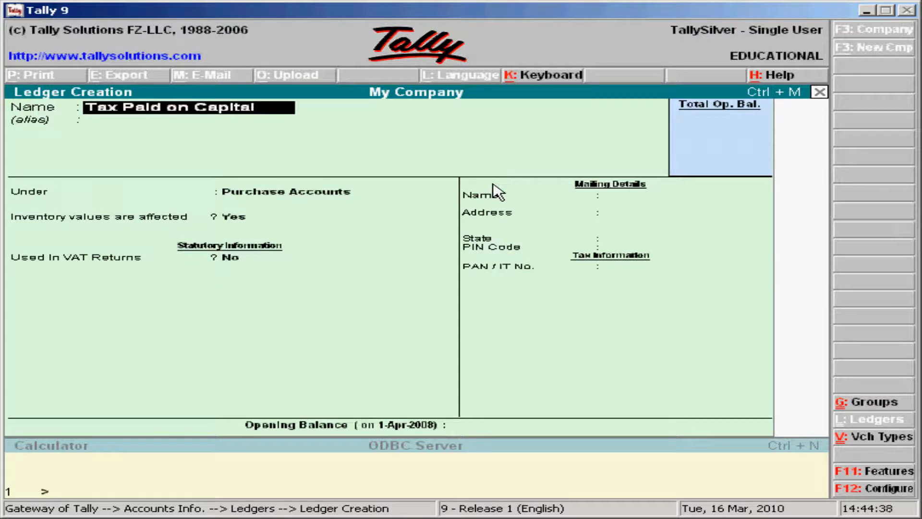
{"action": "type", "text": " Goods"}
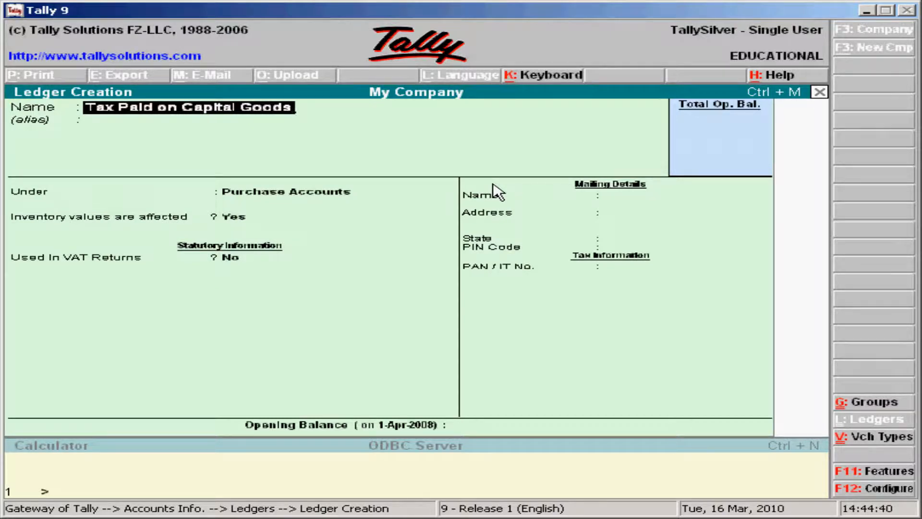
{"action": "key", "text": "Return"}
{"action": "key", "text": "Return"}
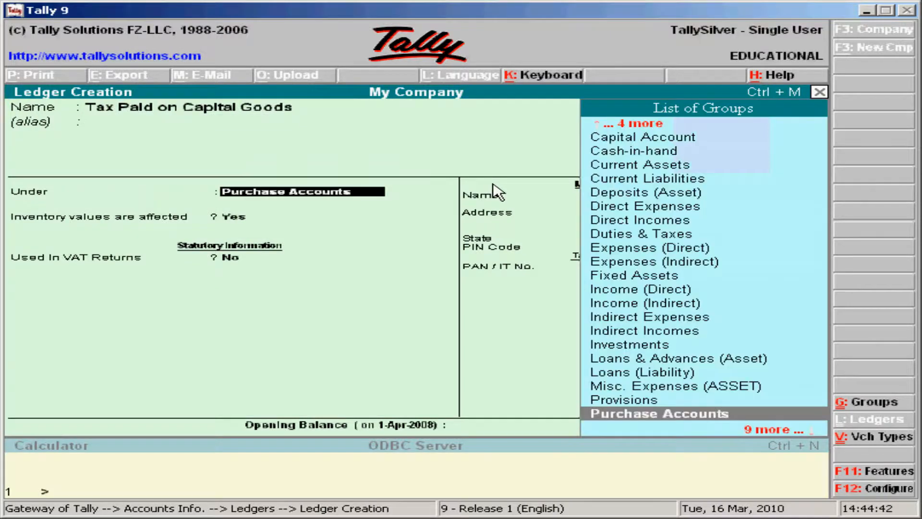
{"action": "type", "text": "D"}
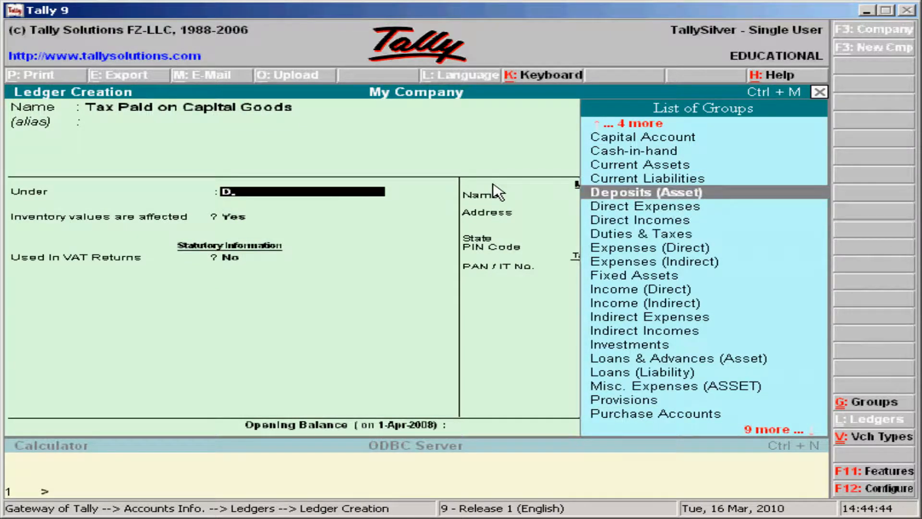
{"action": "key", "text": "Down"}
{"action": "key", "text": "Down"}
{"action": "key", "text": "Down"}
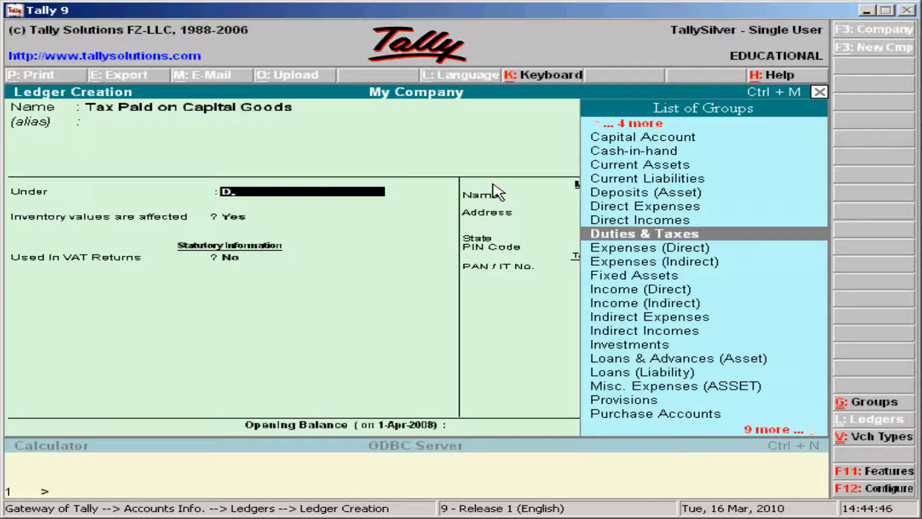
{"action": "key", "text": "Return"}
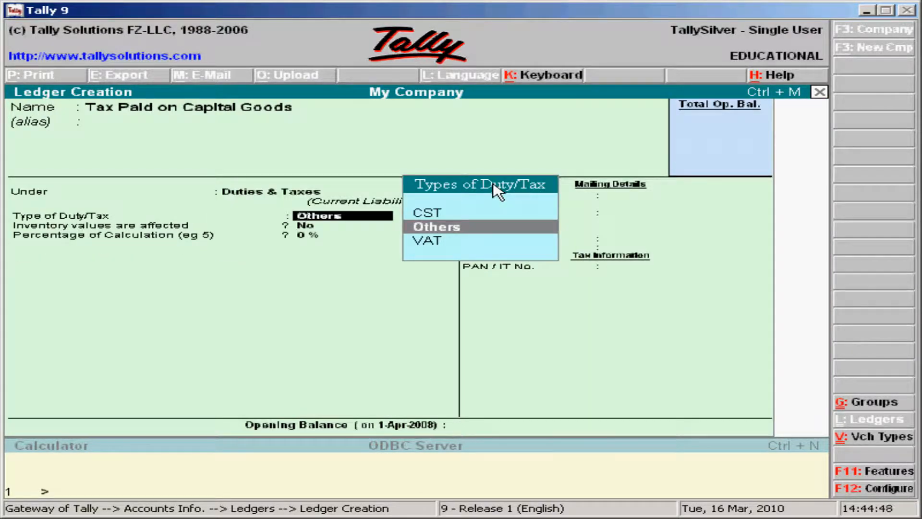
{"action": "key", "text": "Down"}
{"action": "key", "text": "Return"}
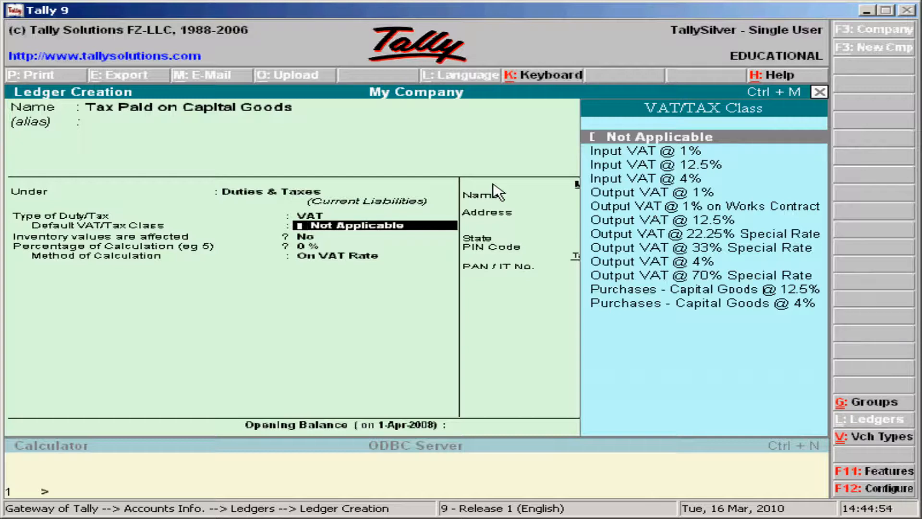
{"action": "key", "text": "Down"}
{"action": "key", "text": "Down"}
{"action": "key", "text": "Down"}
{"action": "key", "text": "Down"}
{"action": "key", "text": "Down"}
{"action": "key", "text": "Down"}
{"action": "key", "text": "Down"}
{"action": "key", "text": "Down"}
{"action": "key", "text": "Down"}
{"action": "key", "text": "Down"}
{"action": "key", "text": "Down"}
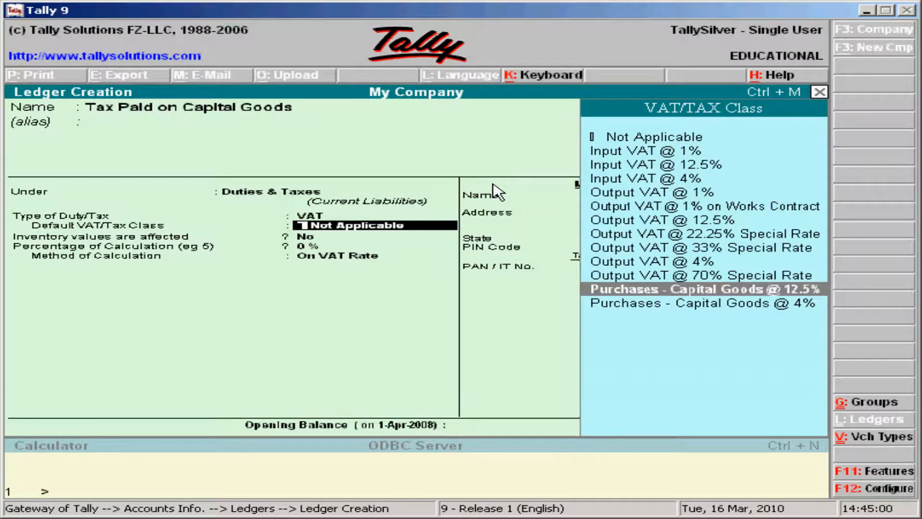
{"action": "key", "text": "Return"}
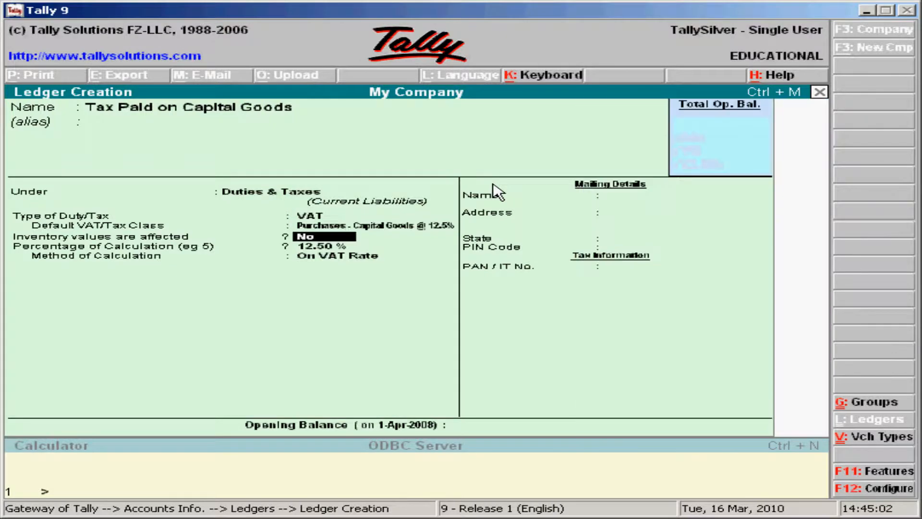
{"action": "key", "text": "Return"}
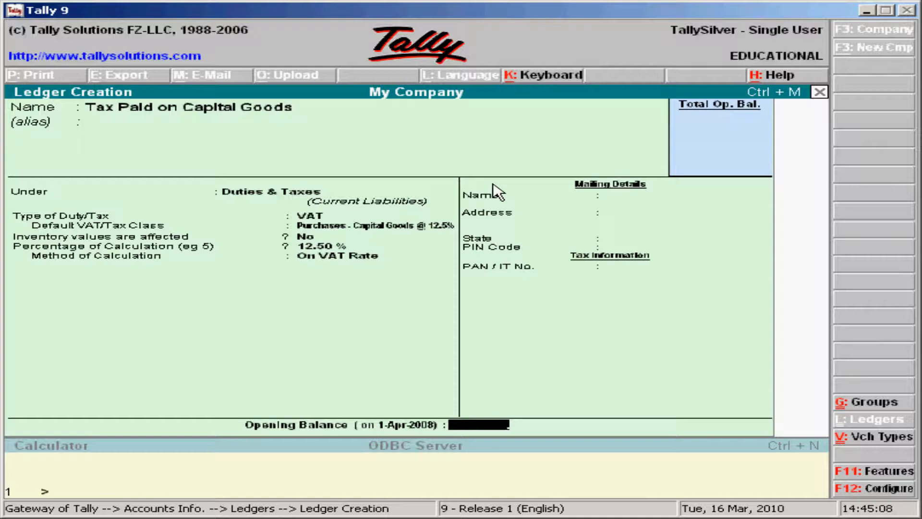
{"action": "key", "text": "Return"}
{"action": "key", "text": "Return"}
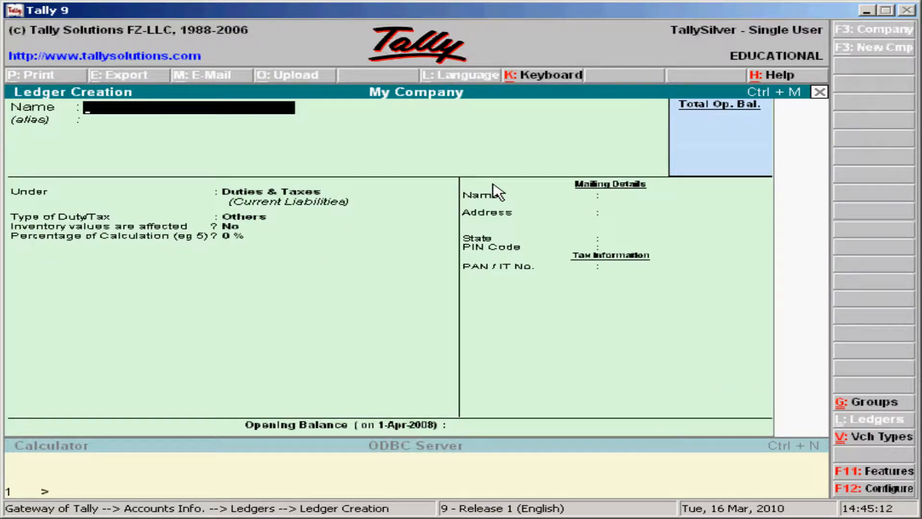
Step: Save a ledger named Discount under Indirect Expenses, inventory unaffected, no opening balance
{"action": "type", "text": "DIcount"}
{"action": "key", "text": "BackSpace"}
{"action": "key", "text": "BackSpace"}
{"action": "key", "text": "BackSpace"}
{"action": "key", "text": "BackSpace"}
{"action": "key", "text": "BackSpace"}
{"action": "key", "text": "BackSpace"}
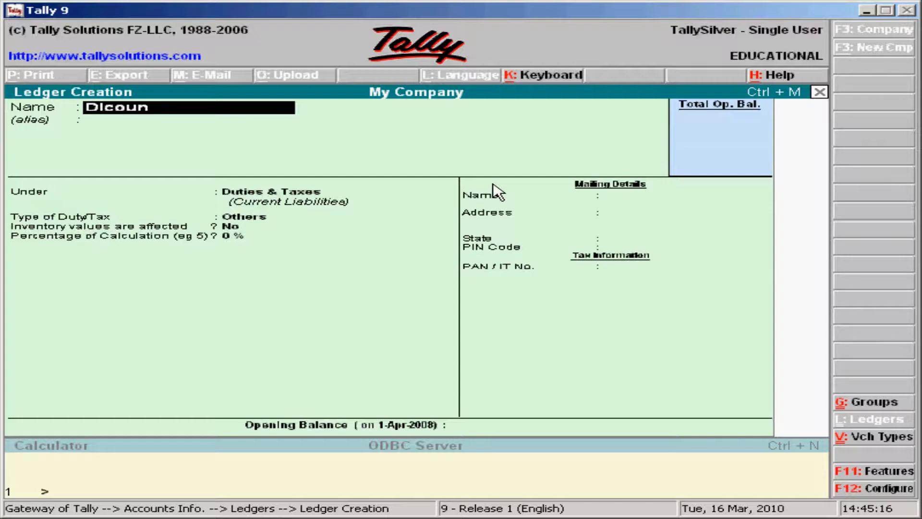
{"action": "type", "text": "Iscount"}
{"action": "key", "text": "Return"}
{"action": "key", "text": "Return"}
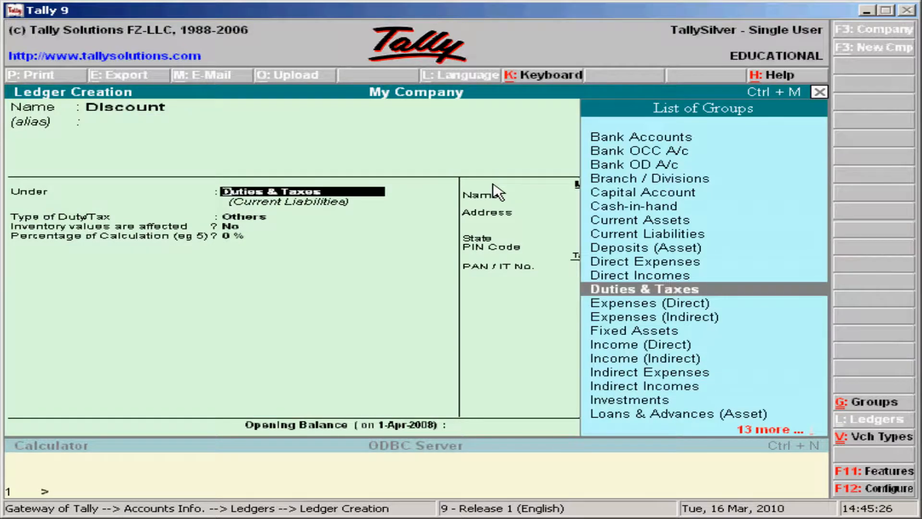
{"action": "type", "text": "i"}
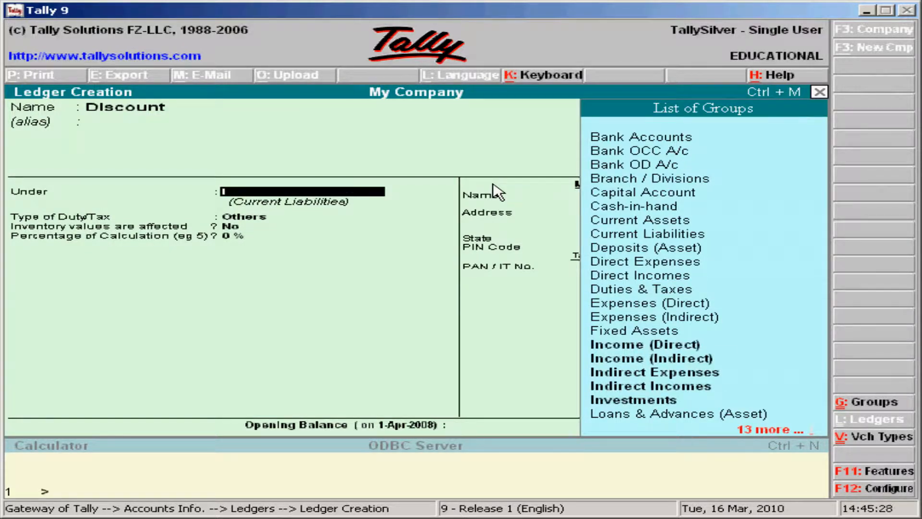
{"action": "key", "text": "Down"}
{"action": "key", "text": "Down"}
{"action": "key", "text": "Down"}
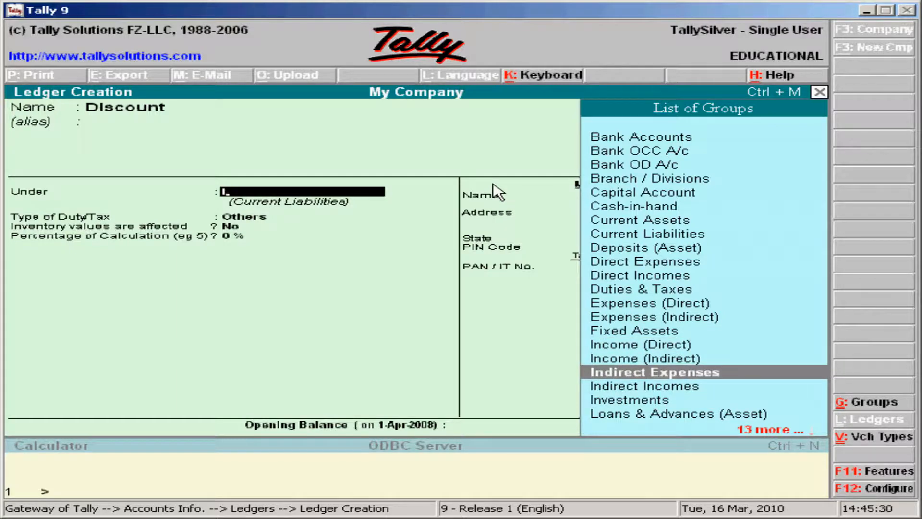
{"action": "key", "text": "Return"}
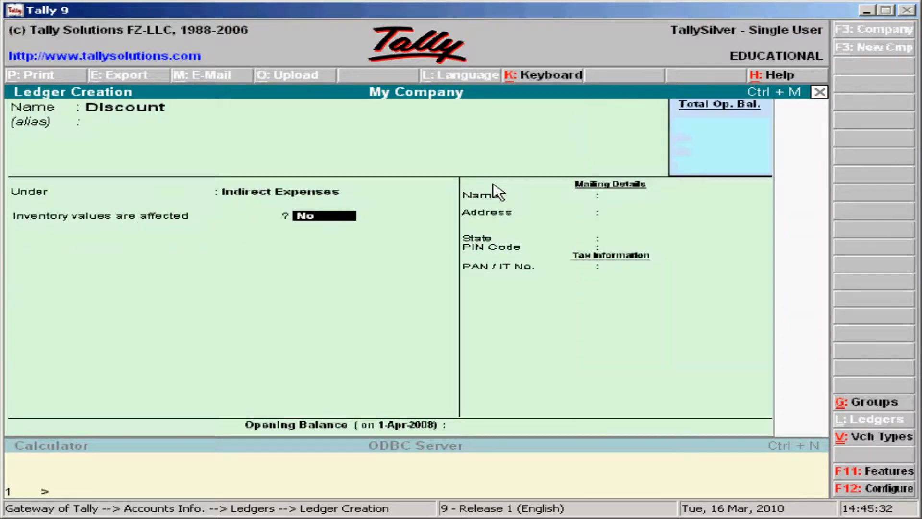
{"action": "key", "text": "Return"}
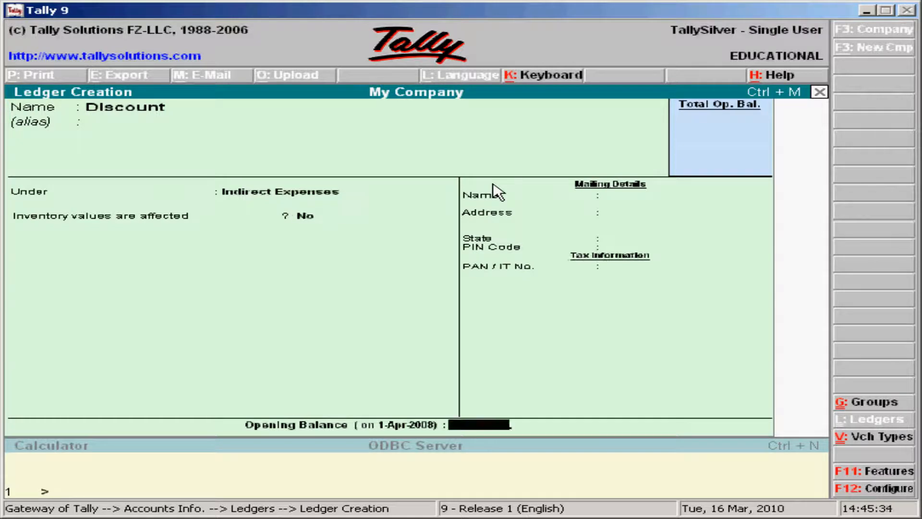
{"action": "key", "text": "Return"}
{"action": "key", "text": "Return"}
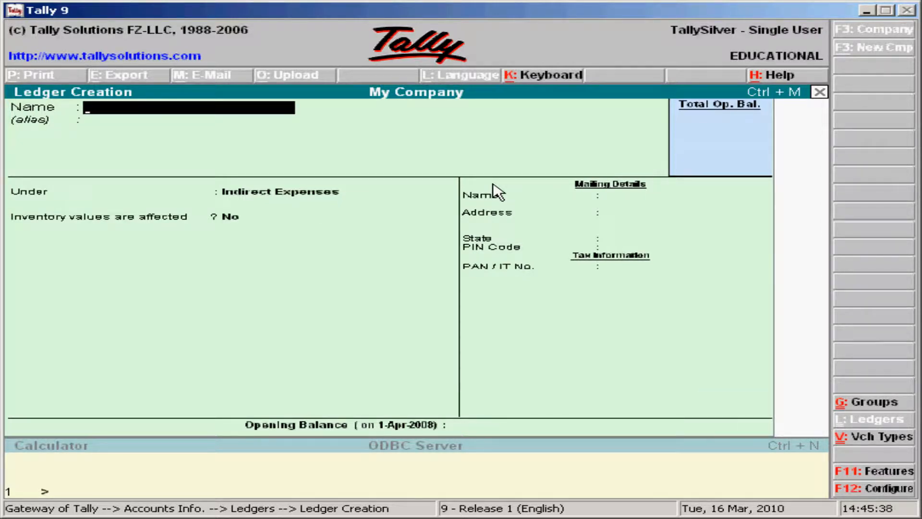
Step: Fill in an Excise Duty ledger under Duties & Taxes, duty type Others, inventory unaffected, 0% calculation
{"action": "type", "text": "Excise"}
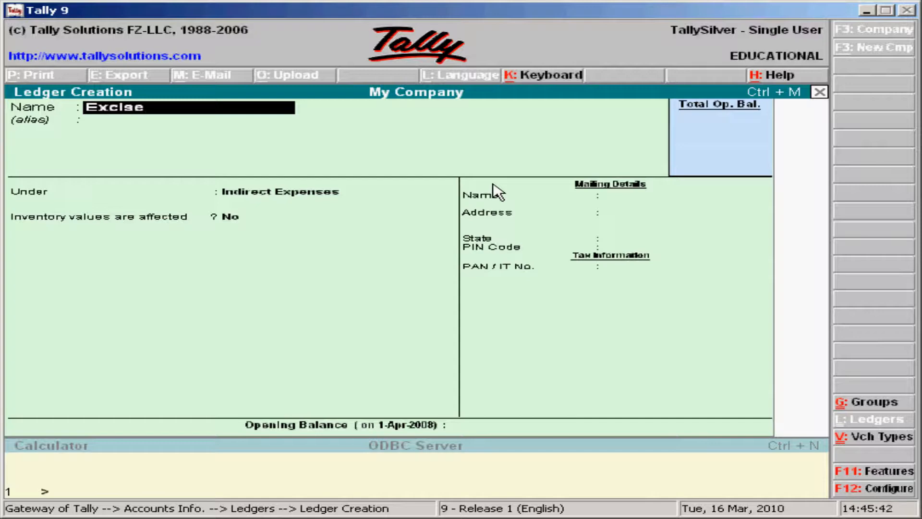
{"action": "type", "text": " Duty"}
{"action": "key", "text": "Return"}
{"action": "key", "text": "Return"}
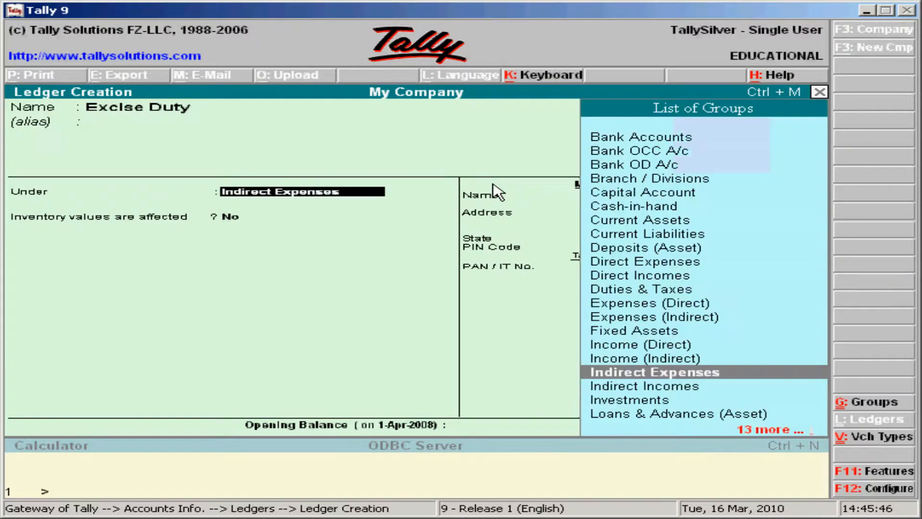
{"action": "type", "text": "D"}
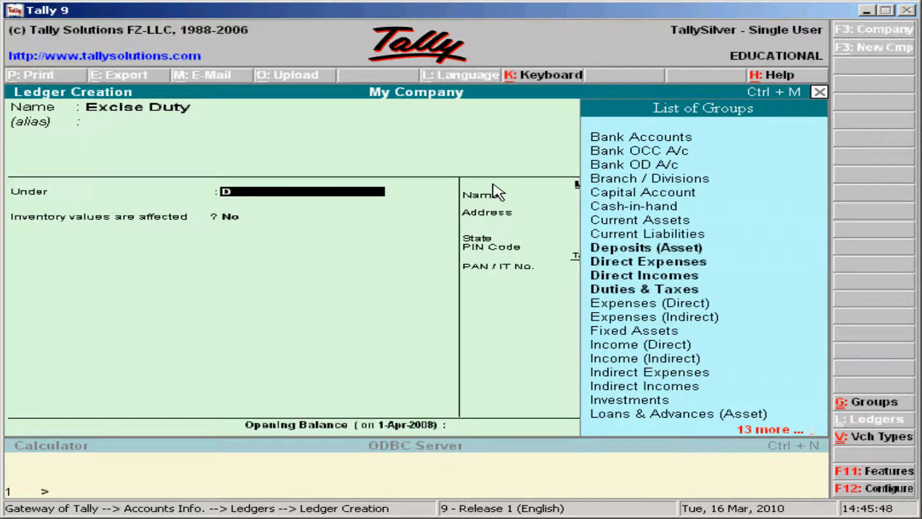
{"action": "key", "text": "Down"}
{"action": "key", "text": "Down"}
{"action": "key", "text": "Return"}
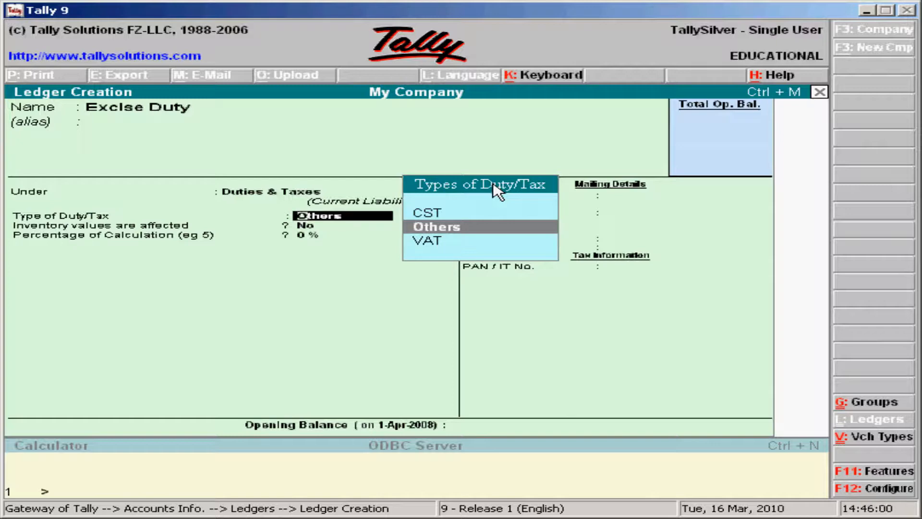
{"action": "key", "text": "Down"}
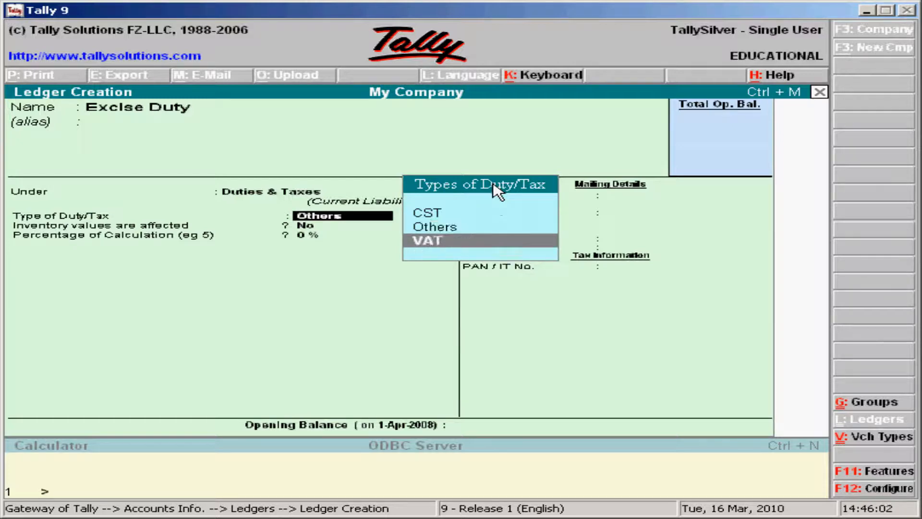
{"action": "key", "text": "Up"}
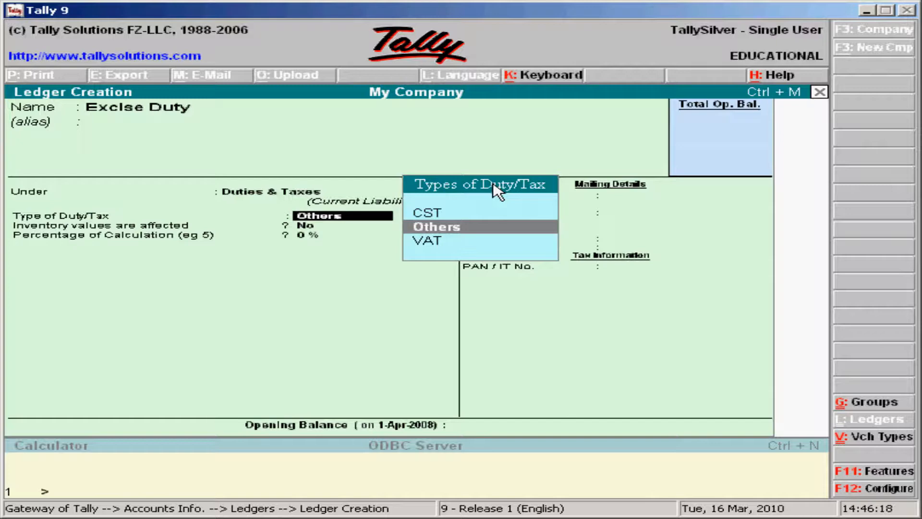
{"action": "key", "text": "Return"}
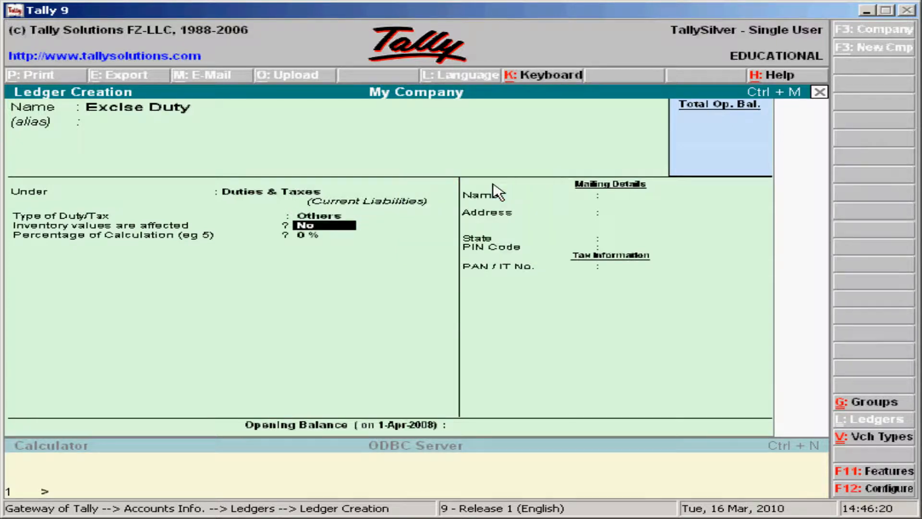
{"action": "key", "text": "Return"}
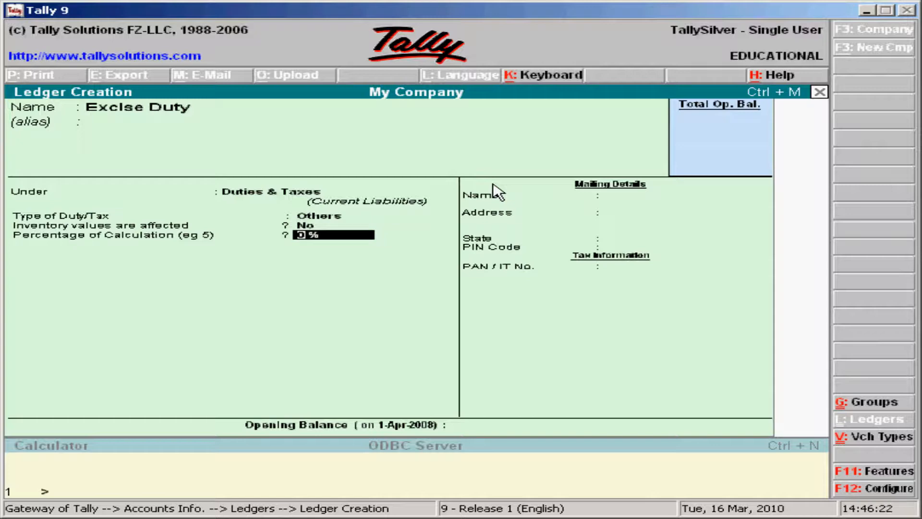
{"action": "key", "text": "Return"}
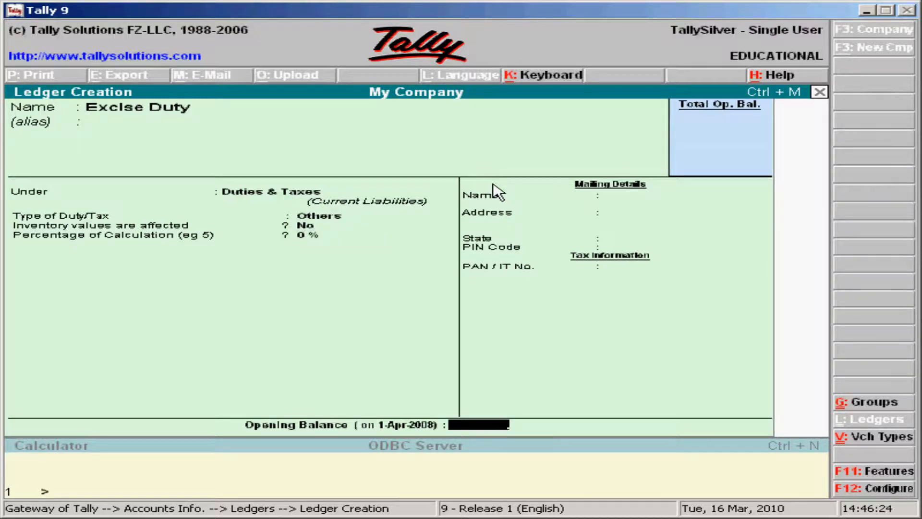
{"action": "key", "text": "Return"}
Step: Save Excise Duty, then create Freight under Direct Expenses, inventory unaffected, not used in VAT returns
{"action": "key", "text": "y"}
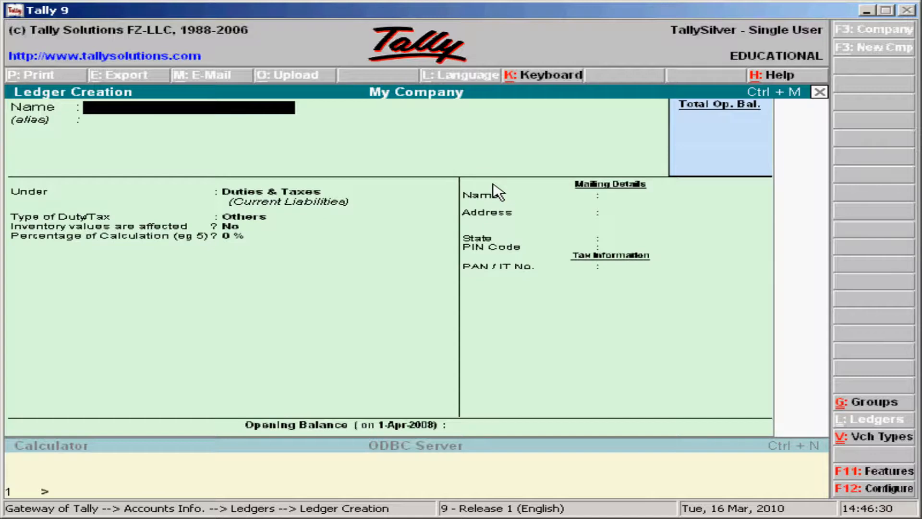
{"action": "type", "text": "Freight"}
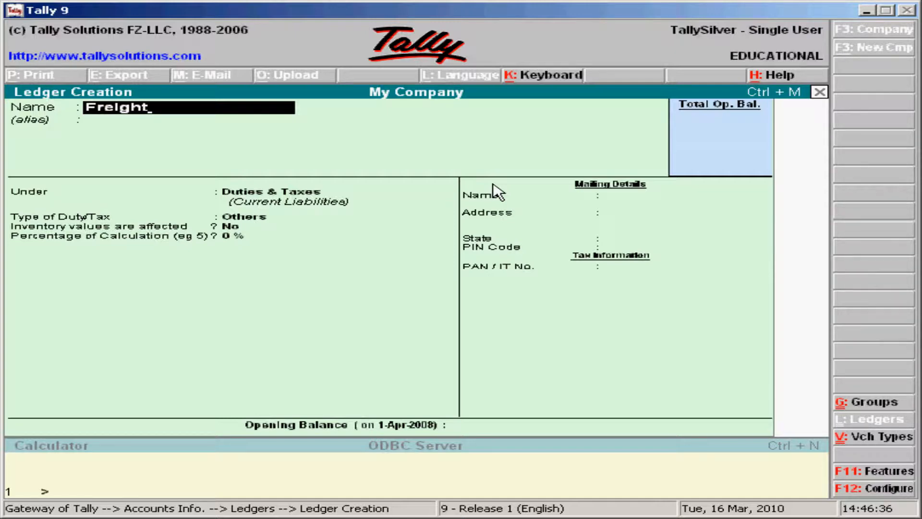
{"action": "key", "text": "Return"}
{"action": "key", "text": "Return"}
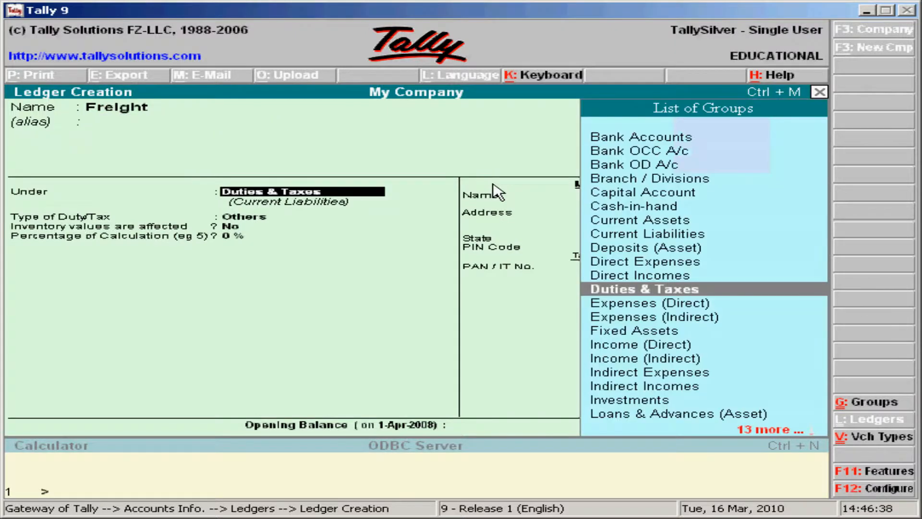
{"action": "type", "text": "D"}
{"action": "key", "text": "Down"}
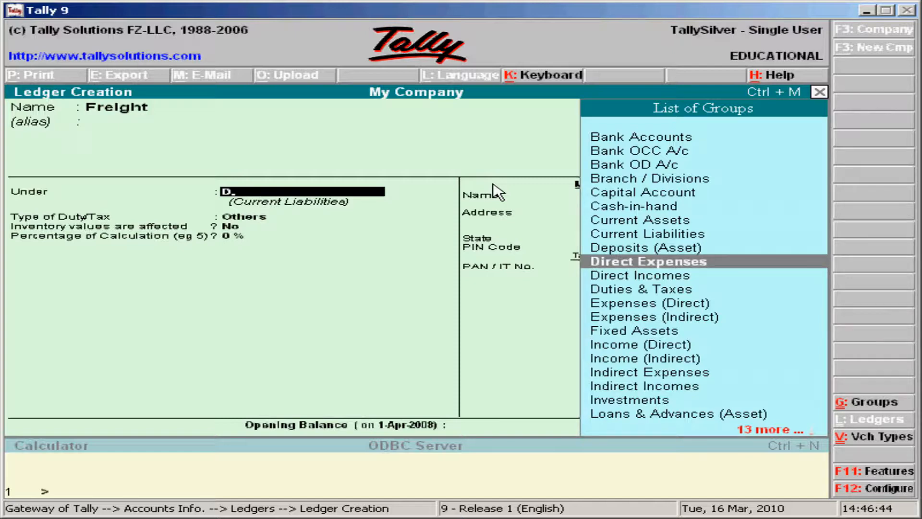
{"action": "key", "text": "Return"}
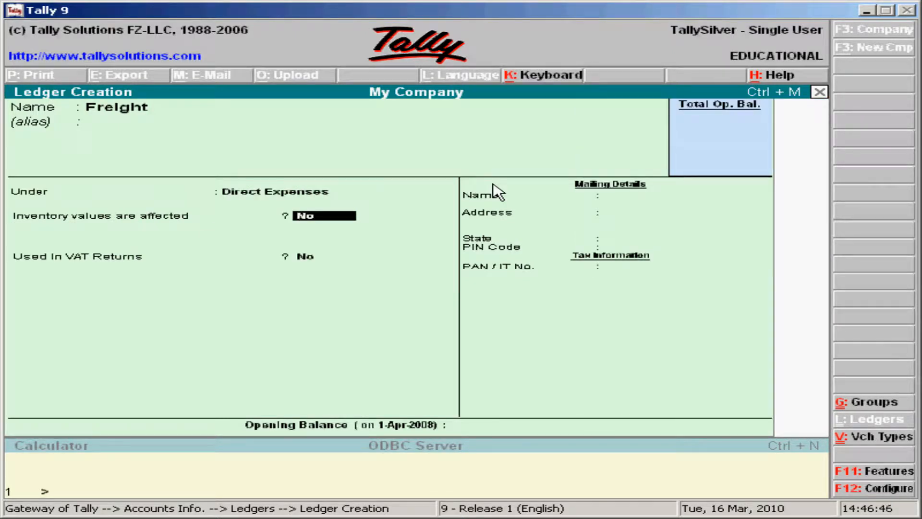
{"action": "key", "text": "Return"}
{"action": "key", "text": "Return"}
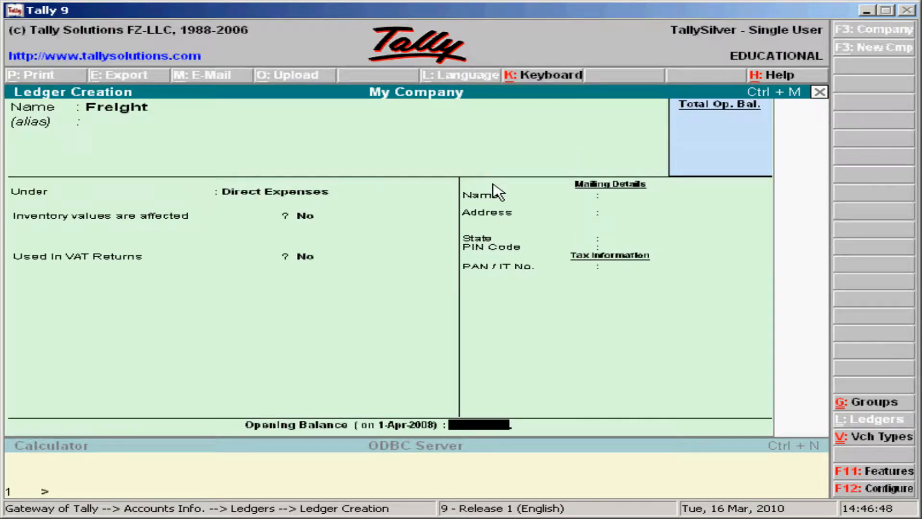
{"action": "key", "text": "Return"}
{"action": "key", "text": "Return"}
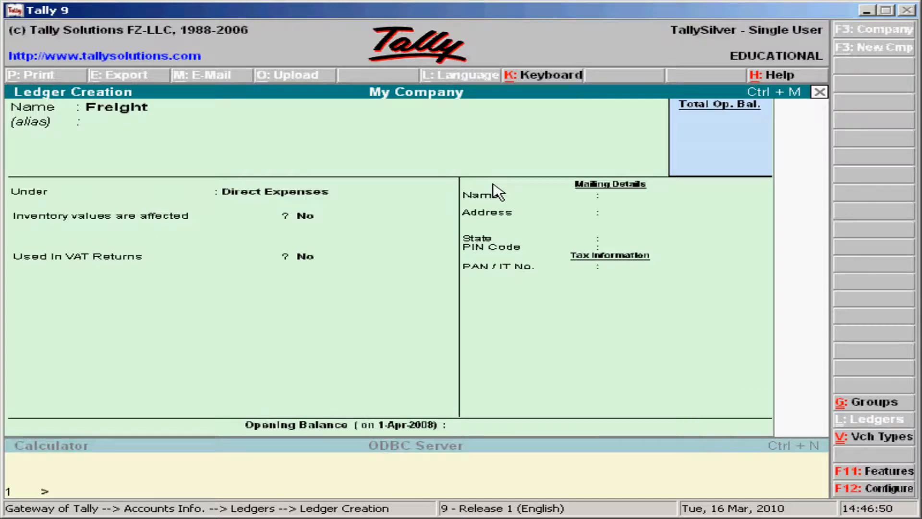
Step: Fill in an Ed Cess ledger under Duties & Taxes with duty type Others and 0%
{"action": "type", "text": "Ed"}
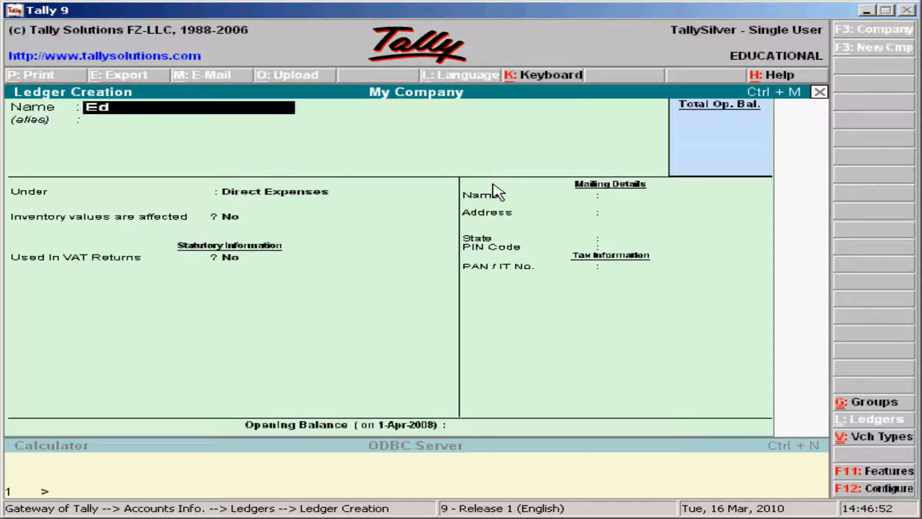
{"action": "type", "text": " Cess"}
{"action": "key", "text": "Return"}
{"action": "key", "text": "Return"}
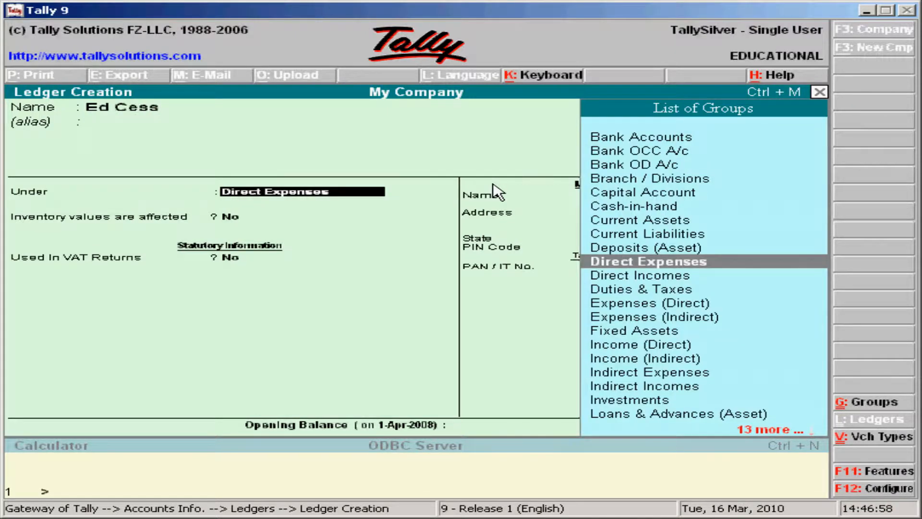
{"action": "type", "text": "D"}
{"action": "key", "text": "Down"}
{"action": "key", "text": "Down"}
{"action": "key", "text": "Down"}
{"action": "key", "text": "Down"}
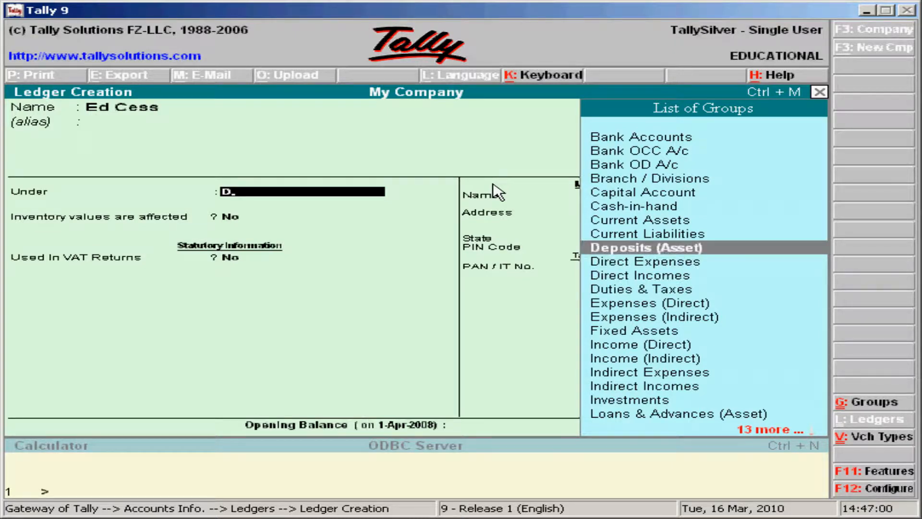
{"action": "key", "text": "Return"}
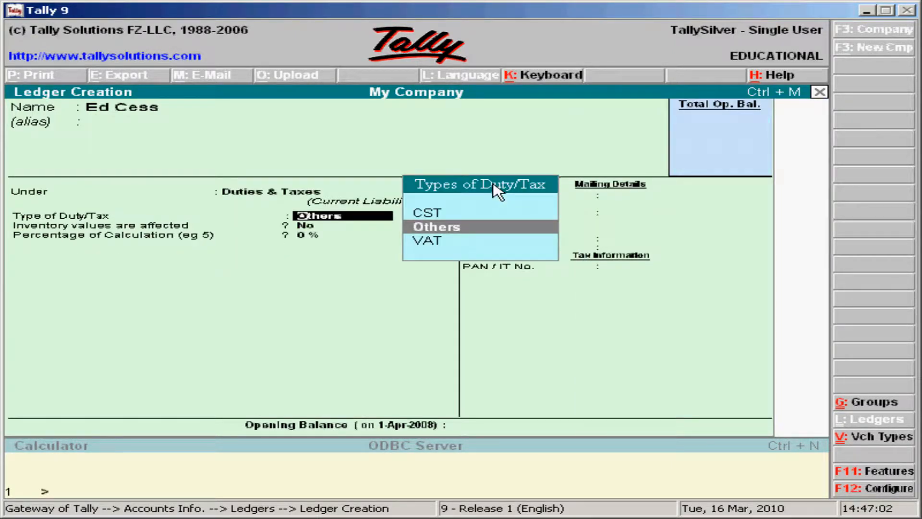
{"action": "key", "text": "Return"}
{"action": "key", "text": "Return"}
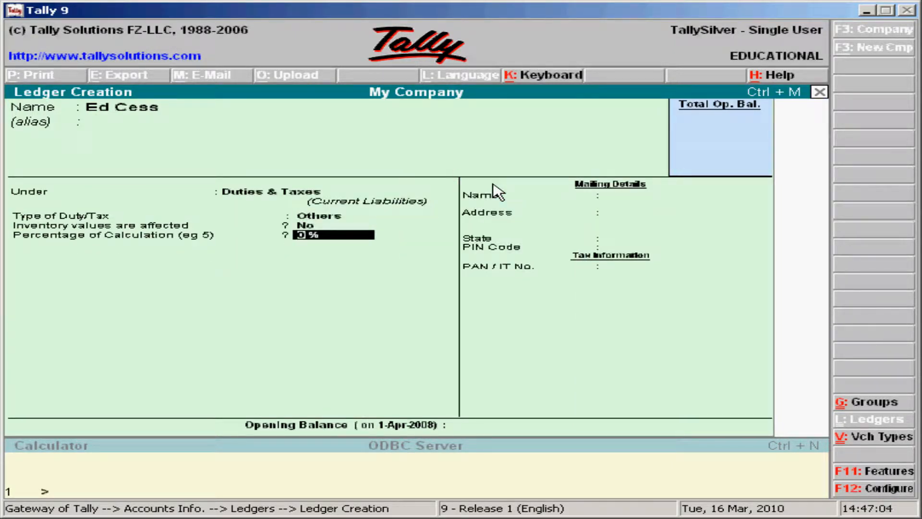
{"action": "key", "text": "Return"}
{"action": "key", "text": "Return"}
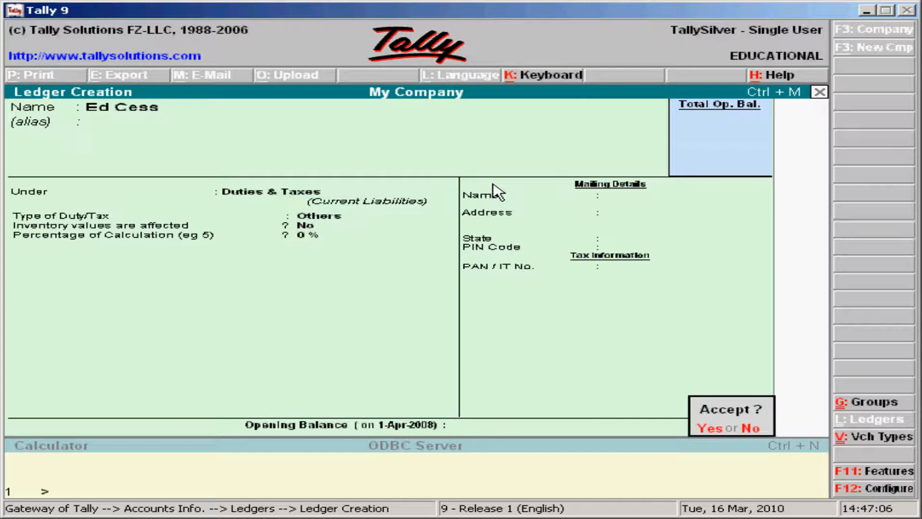
{"action": "key", "text": "Return"}
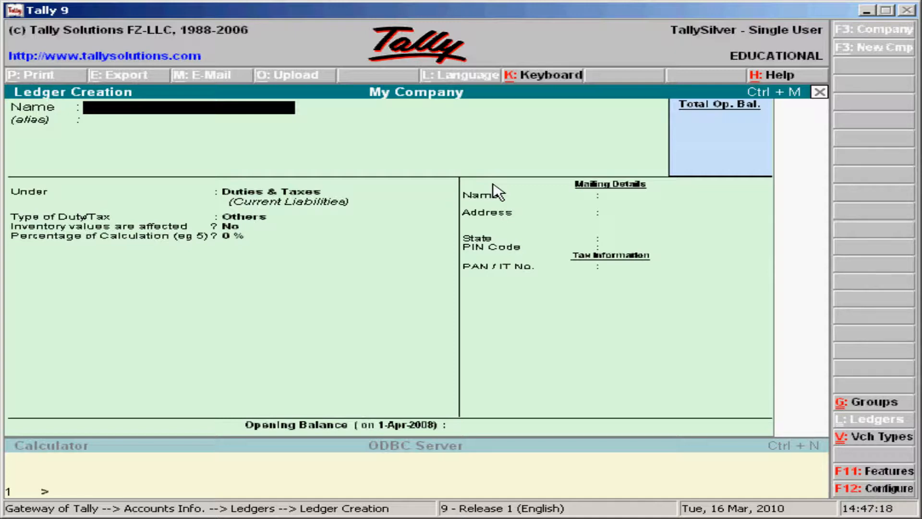
Step: Quit the blank ledger form and go to the Inventory Info. menu, highlighting Stock Items
{"action": "key", "text": "Escape"}
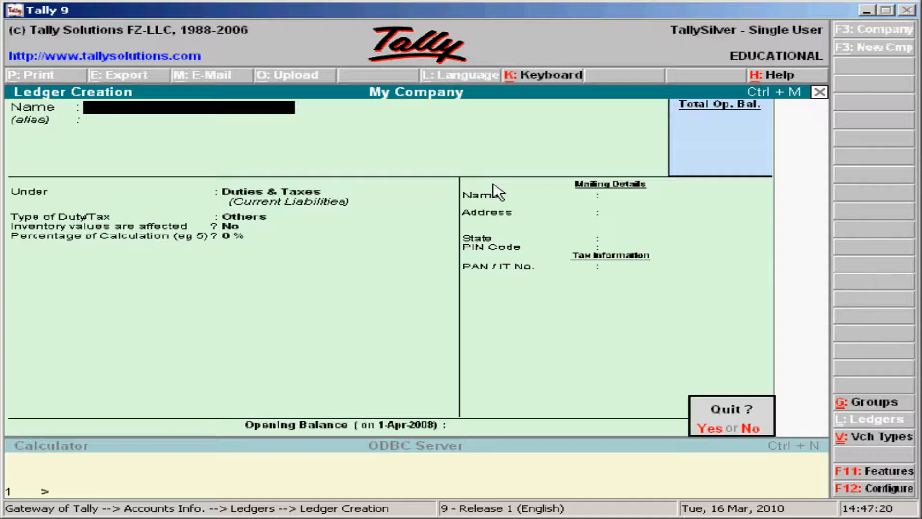
{"action": "key", "text": "y"}
{"action": "key", "text": "Escape"}
{"action": "key", "text": "Escape"}
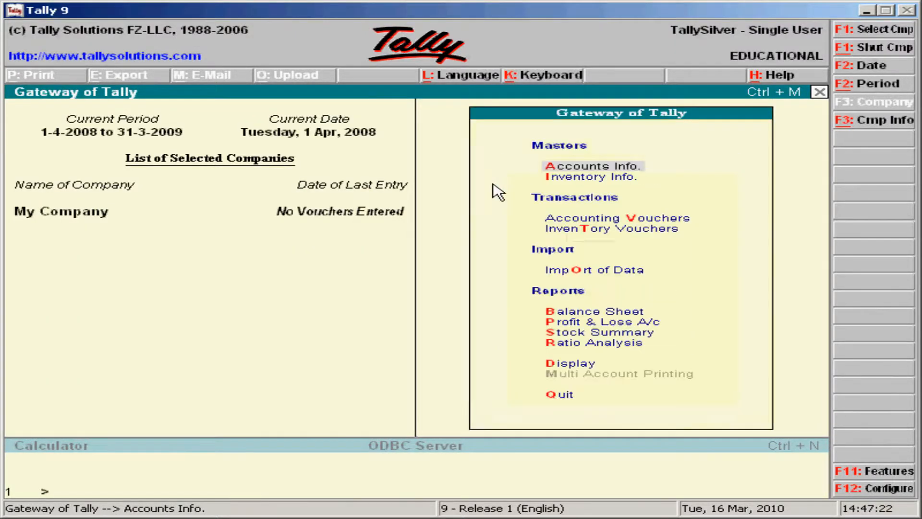
{"action": "key", "text": "Down"}
{"action": "key", "text": "Return"}
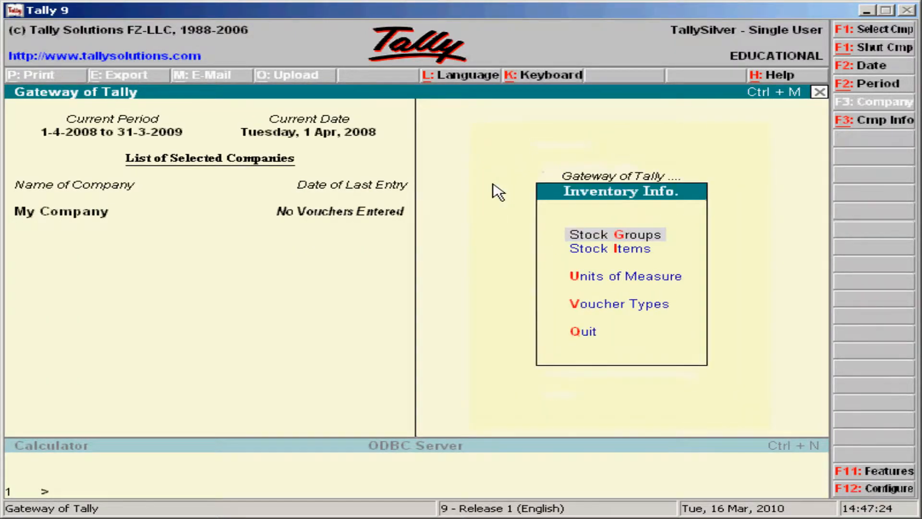
{"action": "key", "text": "Down"}
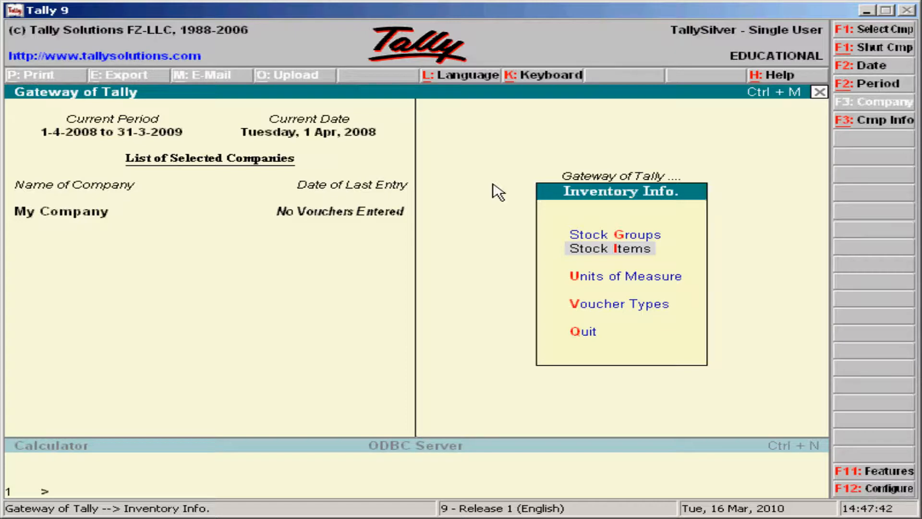
Step: Start a stock item named Item AA under Primary, then abandon it at the empty Units field
{"action": "key", "text": "Return"}
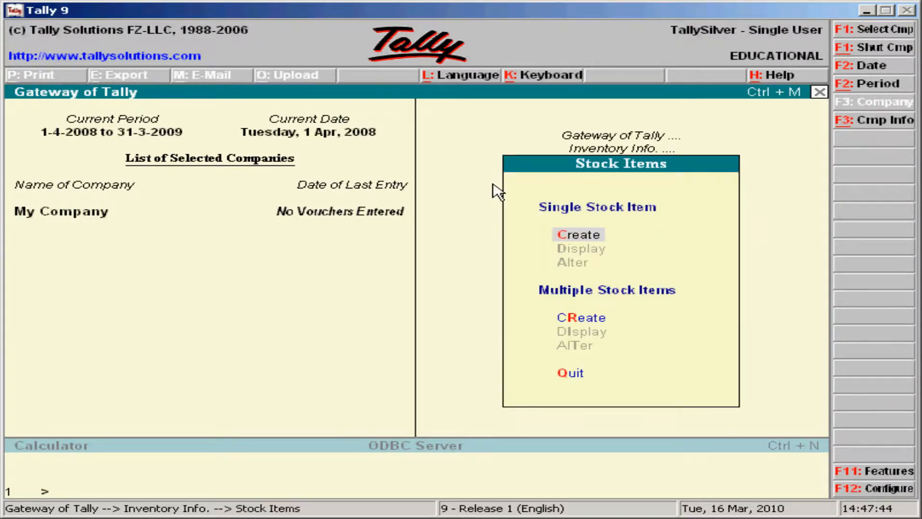
{"action": "key", "text": "Return"}
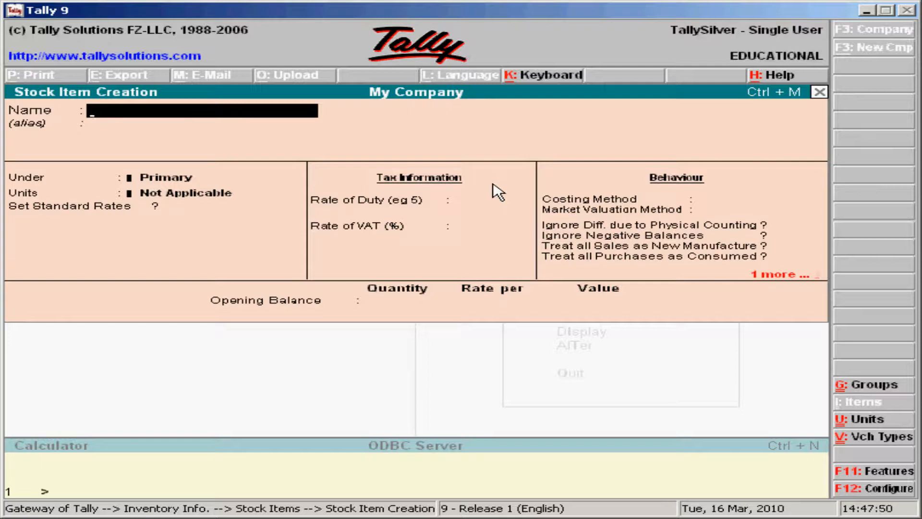
{"action": "type", "text": "tem aa"}
{"action": "key", "text": "BackSpace"}
{"action": "key", "text": "BackSpace"}
{"action": "type", "text": "AA"}
{"action": "key", "text": "Return"}
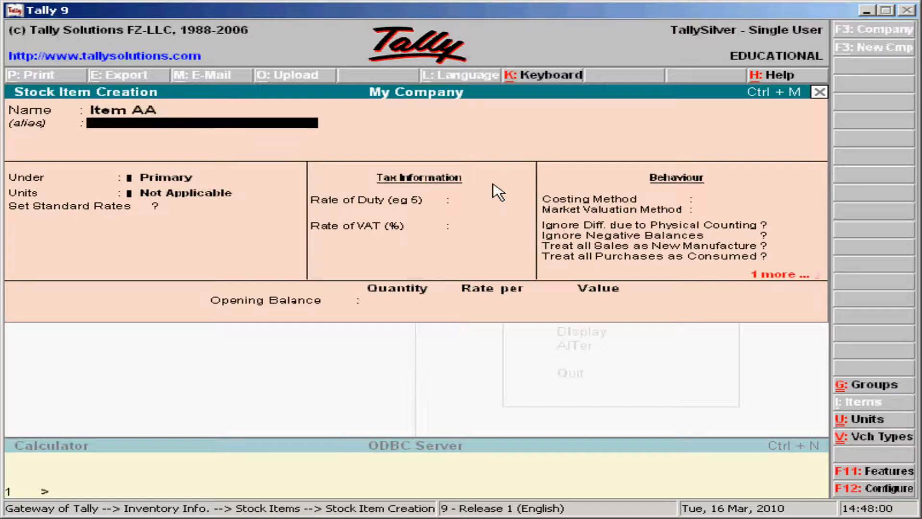
{"action": "key", "text": "Return"}
{"action": "key", "text": "Return"}
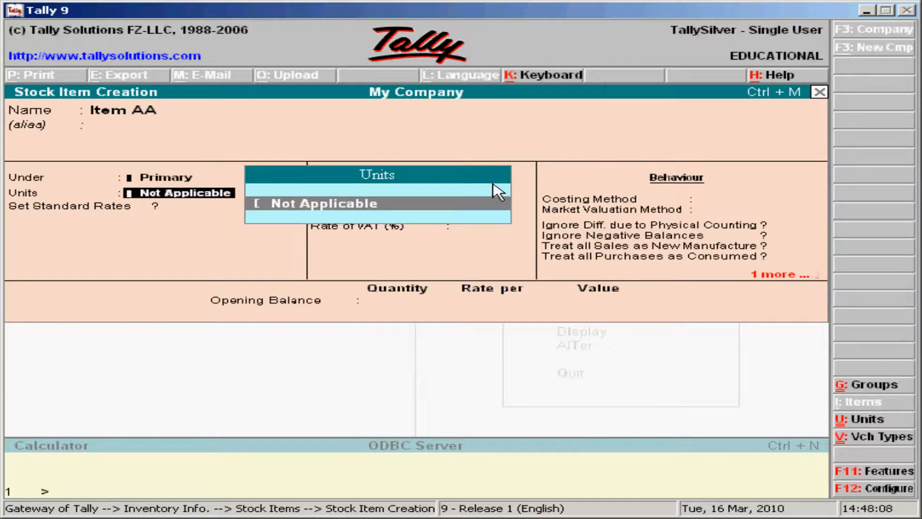
{"action": "key", "text": "Escape"}
Step: Confirm discarding Item AA and go to the Units of Measure menu
{"action": "key", "text": "y"}
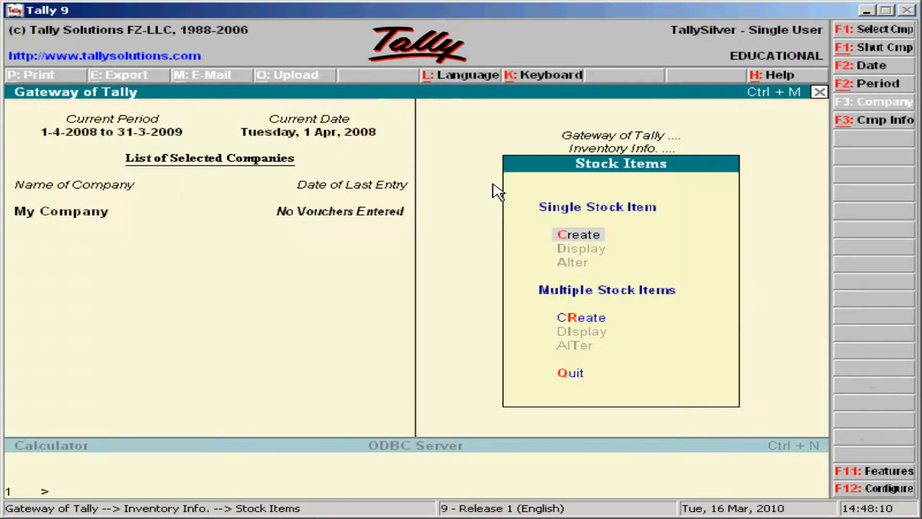
{"action": "key", "text": "Escape"}
{"action": "key", "text": "Down"}
{"action": "key", "text": "Down"}
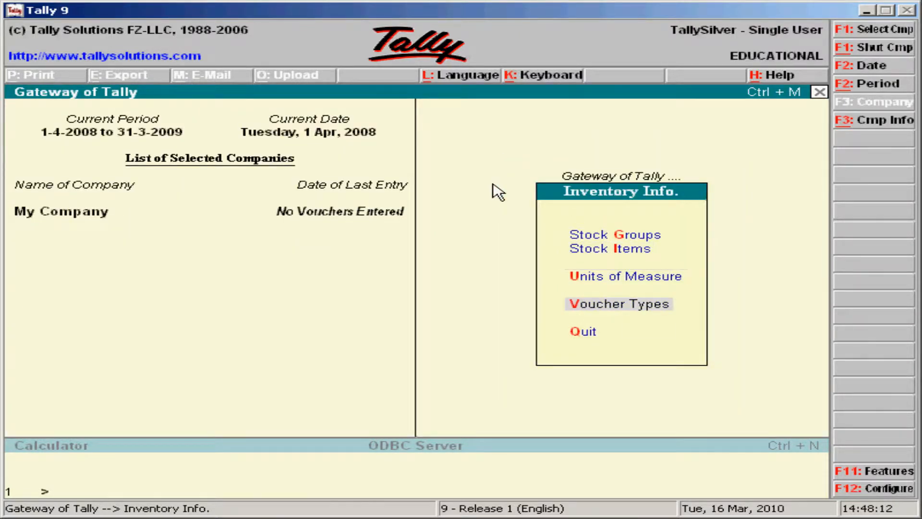
{"action": "key", "text": "Up"}
{"action": "key", "text": "Return"}
Step: Create the simple unit NOS, formal name NUMBERS, 0 decimal places, then close the blank unit form
{"action": "key", "text": "Return"}
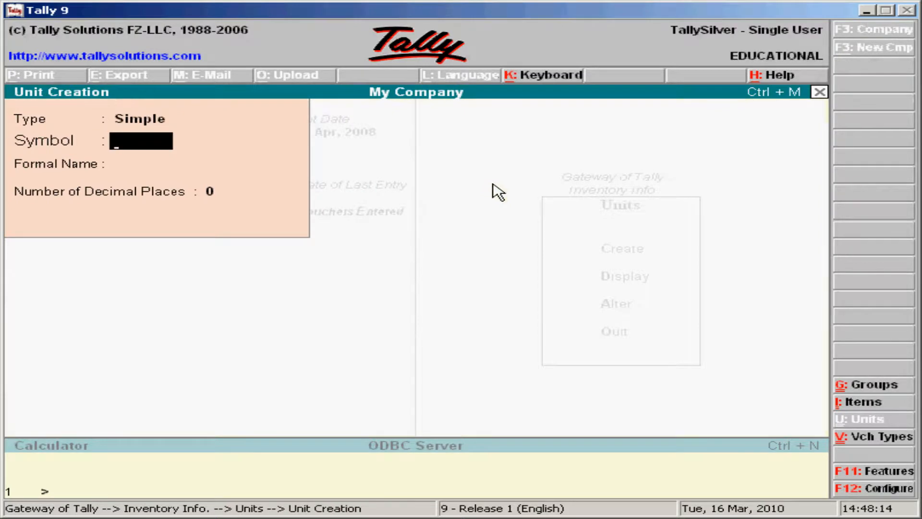
{"action": "type", "text": "NOS"}
{"action": "key", "text": "Return"}
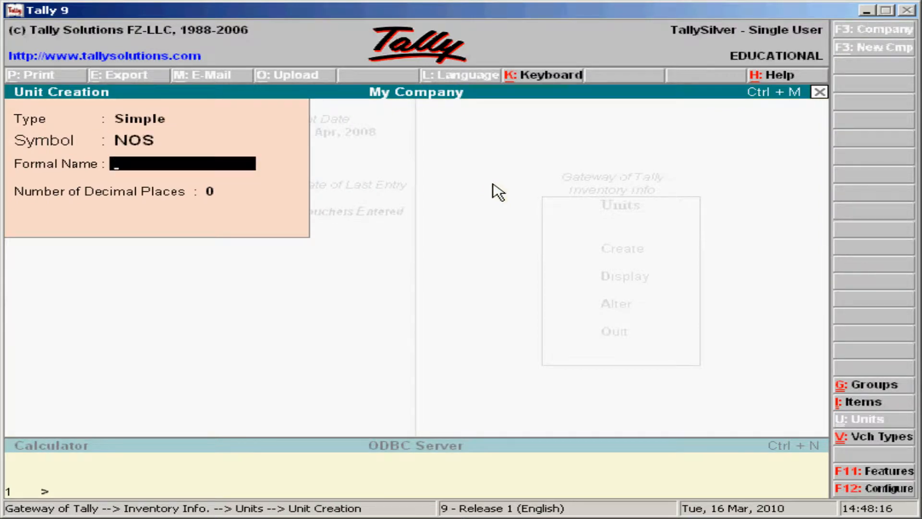
{"action": "type", "text": "NUMBERS"}
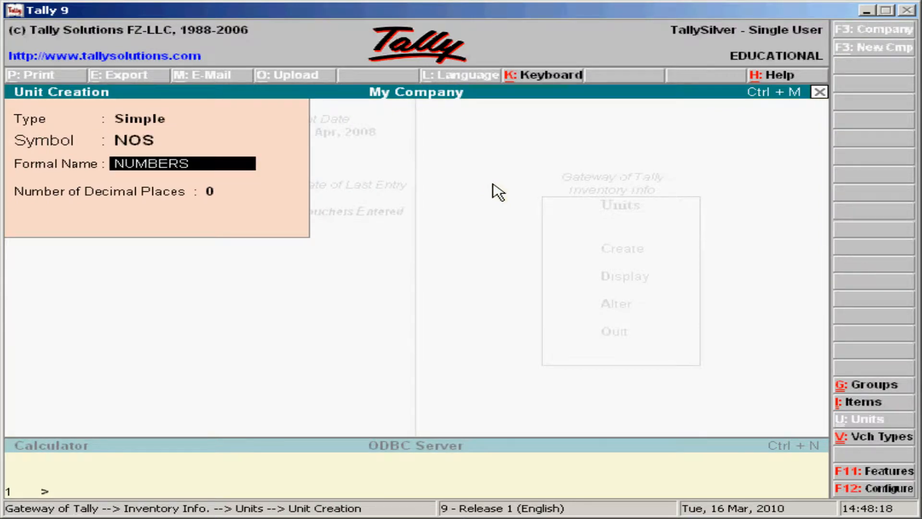
{"action": "key", "text": "Return"}
{"action": "key", "text": "Return"}
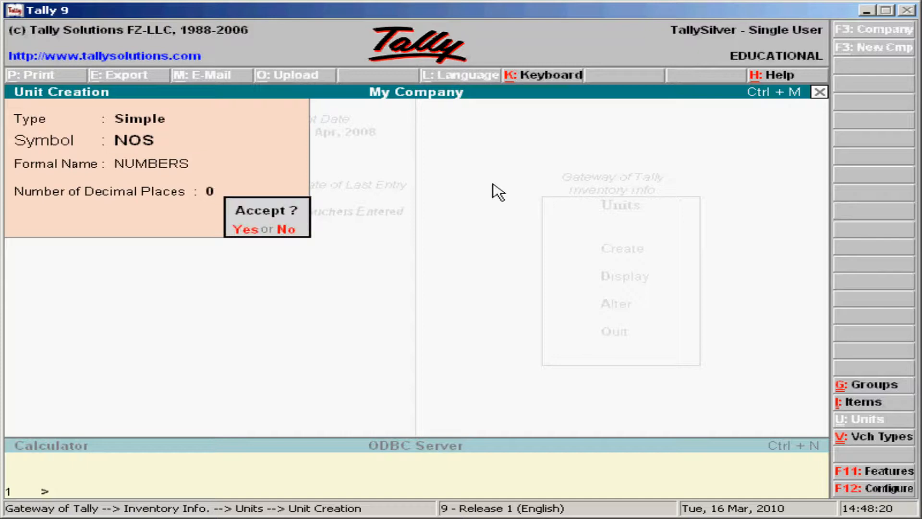
{"action": "key", "text": "Return"}
{"action": "key", "text": "Escape"}
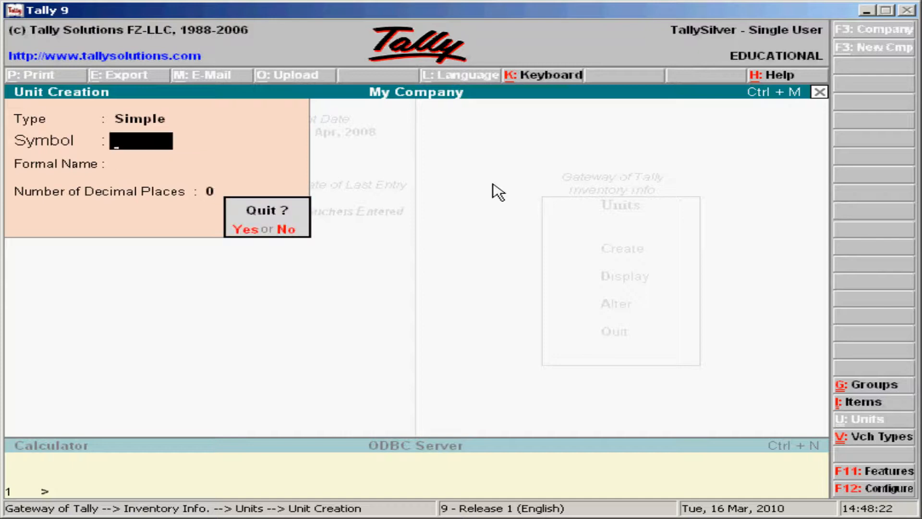
{"action": "key", "text": "Return"}
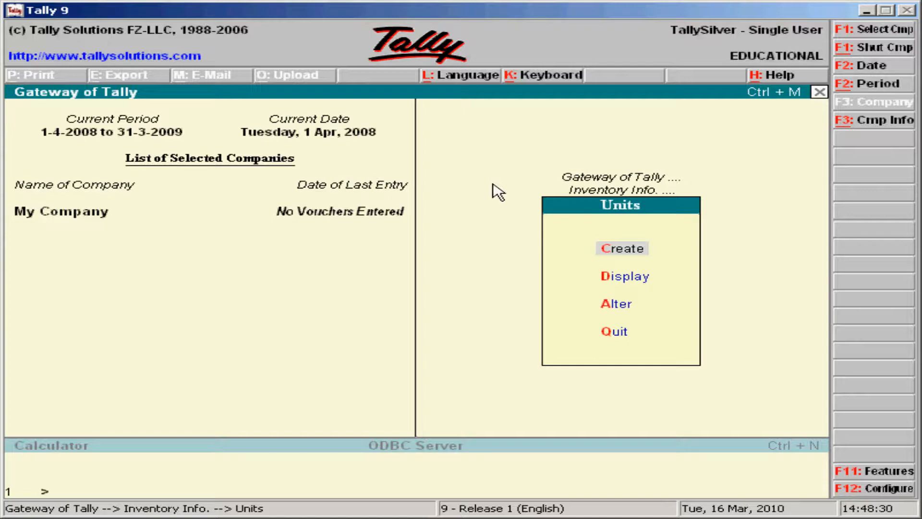
Step: Create stock item ITEM AA under Primary with unit NOS, 0 duty and VAT rate 0
{"action": "key", "text": "Escape"}
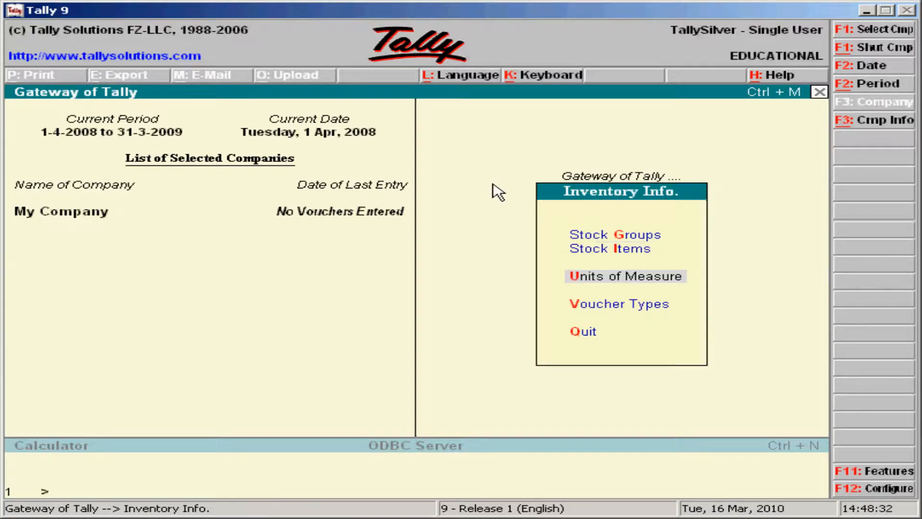
{"action": "key", "text": "Up"}
{"action": "key", "text": "Return"}
{"action": "key", "text": "Return"}
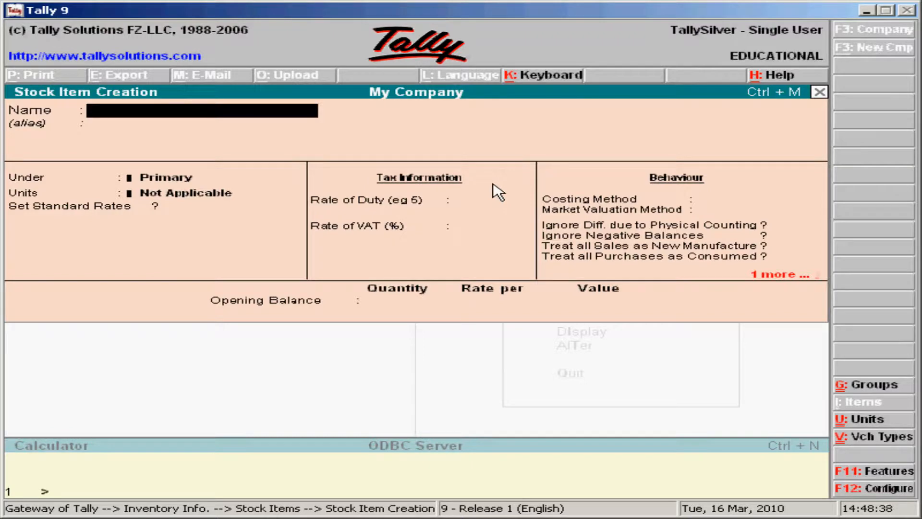
{"action": "type", "text": "ITEM AA"}
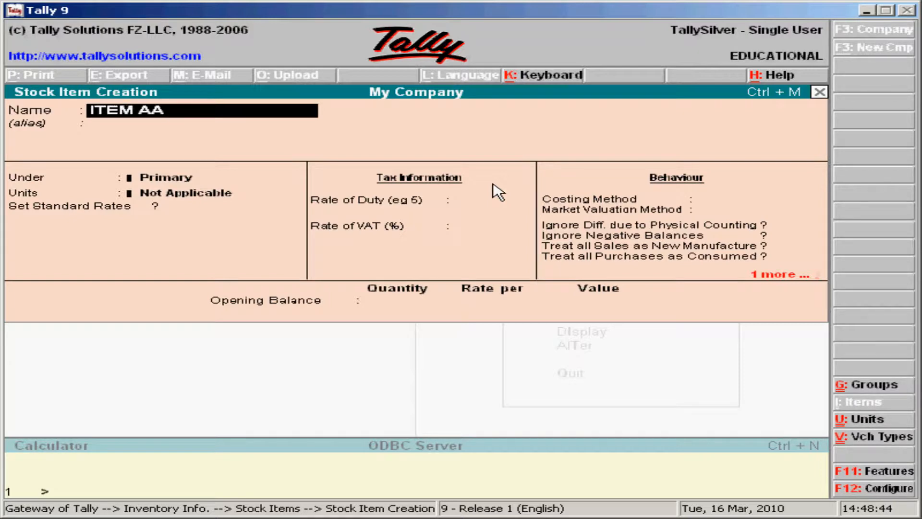
{"action": "key", "text": "Return"}
{"action": "key", "text": "Return"}
{"action": "key", "text": "Return"}
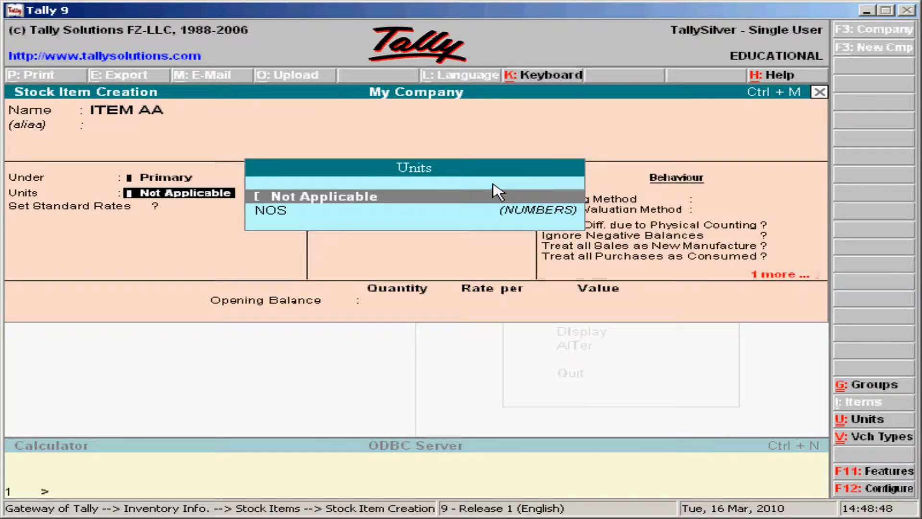
{"action": "key", "text": "Down"}
{"action": "key", "text": "Return"}
{"action": "key", "text": "Return"}
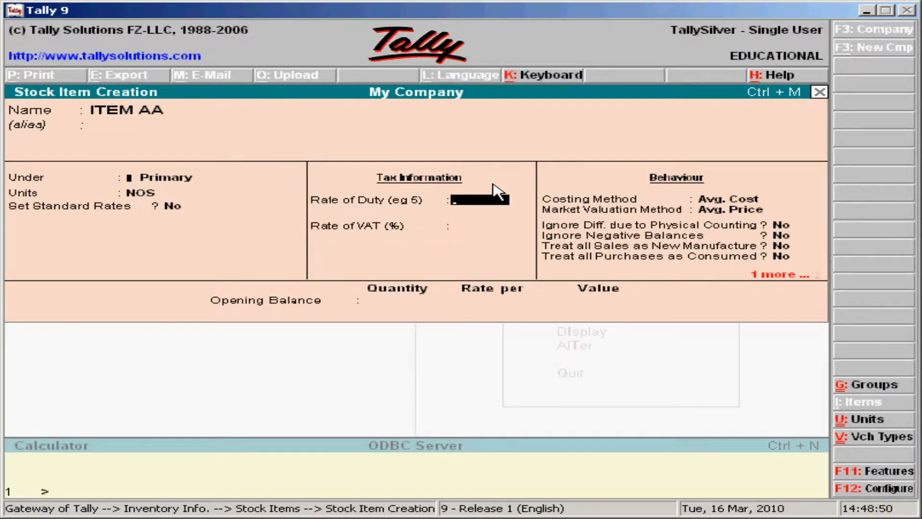
{"action": "key", "text": "Return"}
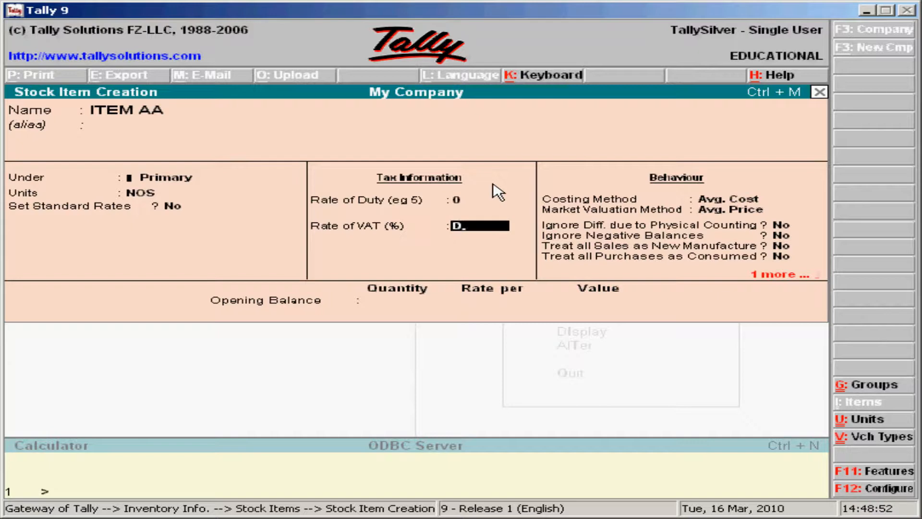
{"action": "key", "text": "BackSpace"}
{"action": "key", "text": "Return"}
{"action": "key", "text": "Return"}
{"action": "key", "text": "Return"}
{"action": "key", "text": "Return"}
{"action": "key", "text": "Return"}
{"action": "key", "text": "Return"}
{"action": "key", "text": "Return"}
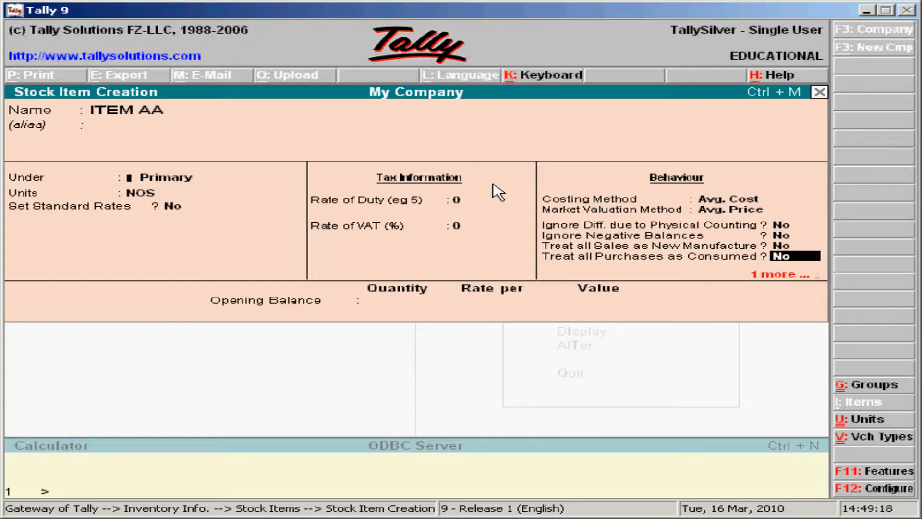
{"action": "key", "text": "Return"}
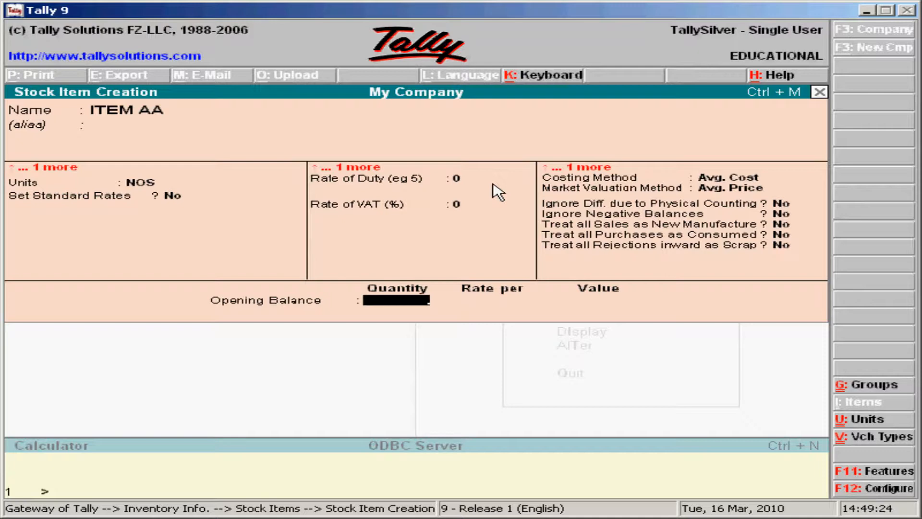
{"action": "key", "text": "Return"}
{"action": "key", "text": "Return"}
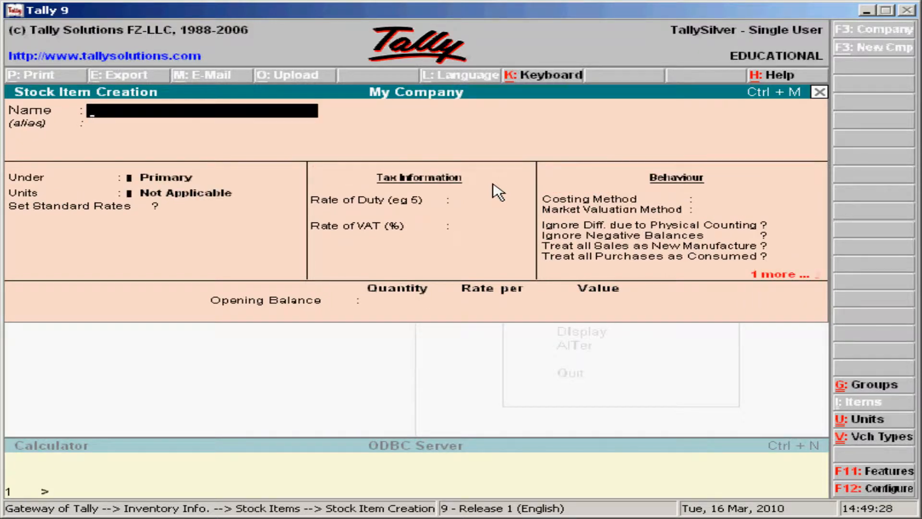
Step: Create stock item ITEM BB under Primary with unit NOS and zero tax rates
{"action": "type", "text": "ITEM BB"}
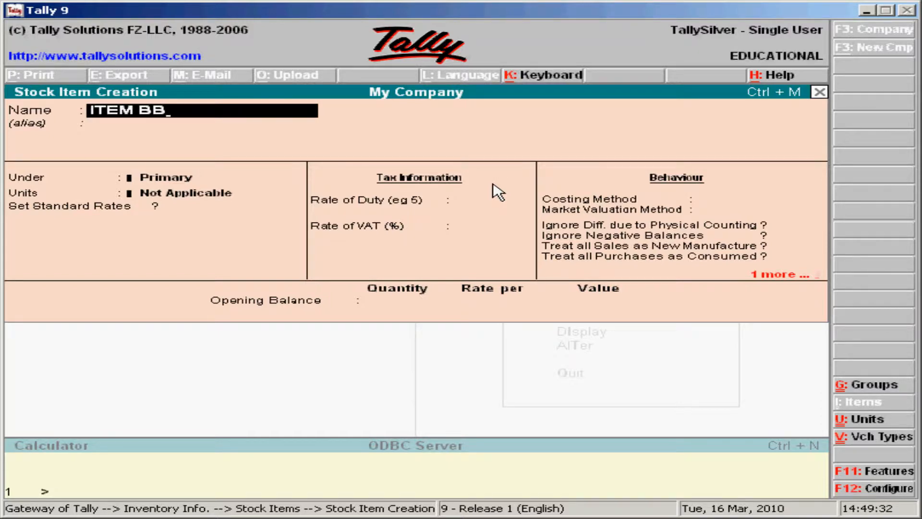
{"action": "key", "text": "Return"}
{"action": "key", "text": "Return"}
{"action": "key", "text": "Return"}
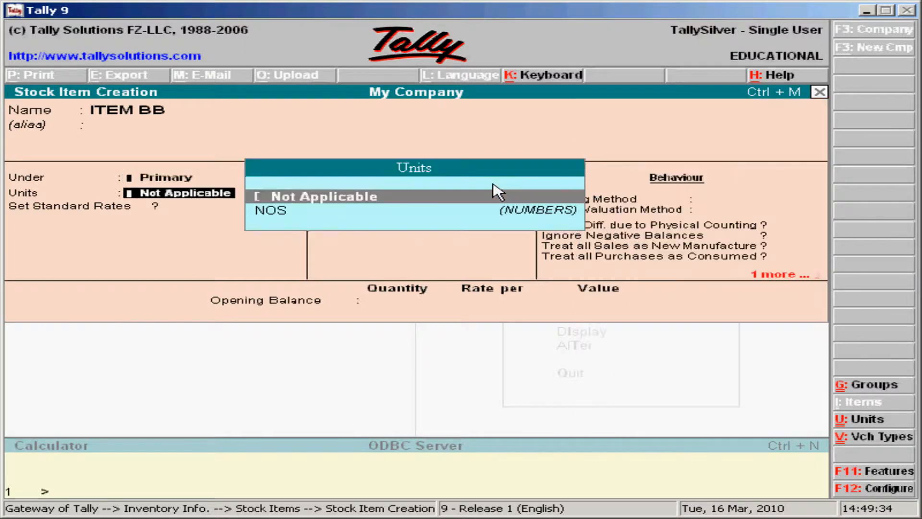
{"action": "key", "text": "Down"}
{"action": "key", "text": "Return"}
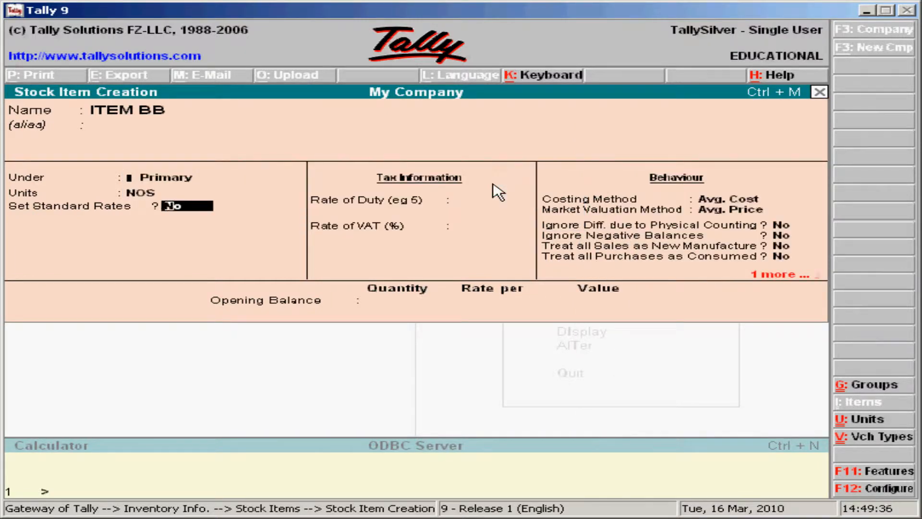
{"action": "key", "text": "Return"}
{"action": "key", "text": "Return"}
{"action": "key", "text": "Return"}
{"action": "key", "text": "Return"}
{"action": "key", "text": "Return"}
{"action": "key", "text": "Return"}
{"action": "key", "text": "Return"}
{"action": "key", "text": "Return"}
{"action": "key", "text": "Return"}
{"action": "key", "text": "Return"}
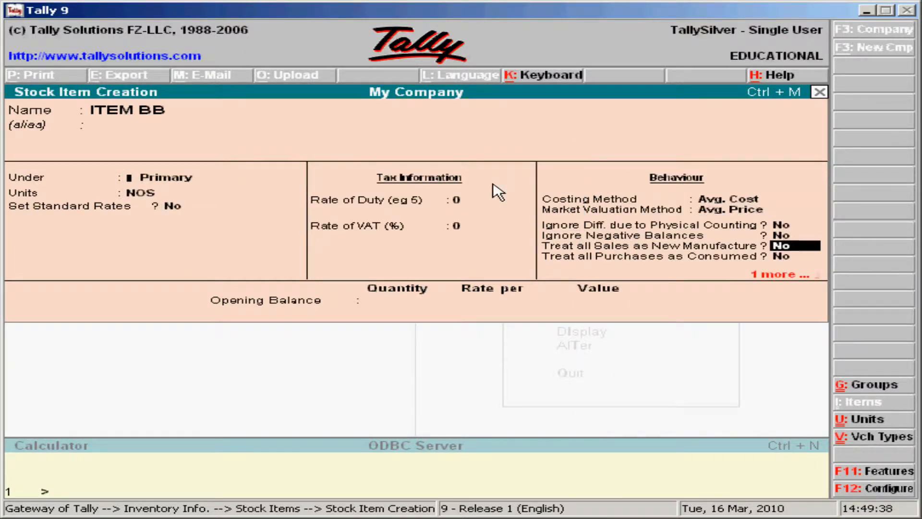
{"action": "key", "text": "Return"}
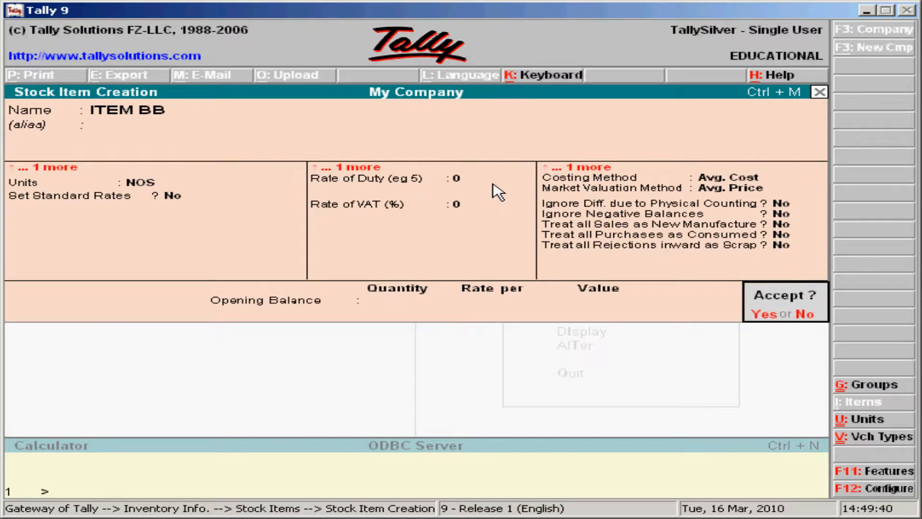
Step: Create and save stock item ITEM CC under Primary with unit NOS
{"action": "type", "text": "y"}
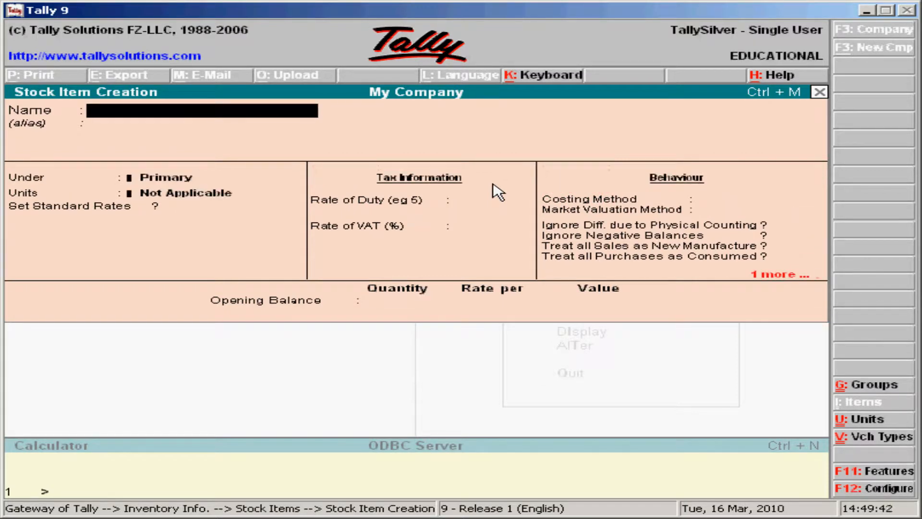
{"action": "type", "text": "ITEM CC"}
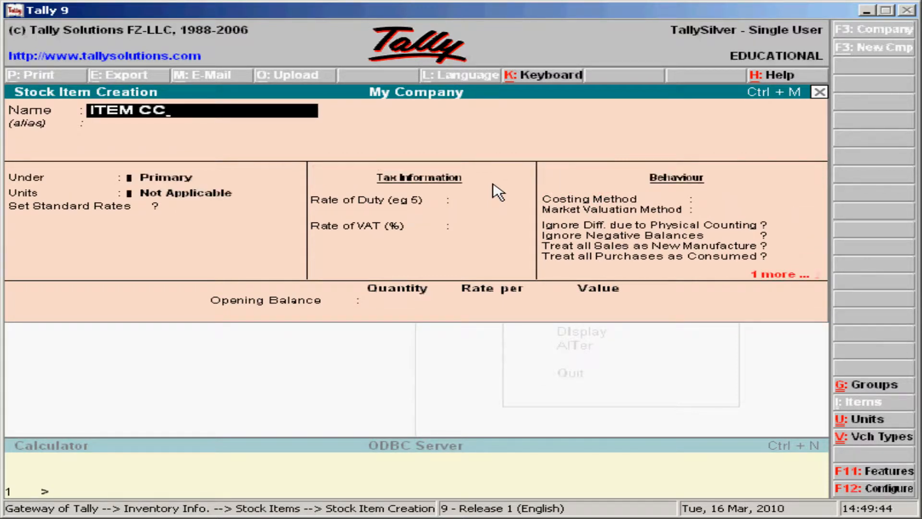
{"action": "key", "text": "Return"}
{"action": "key", "text": "Return"}
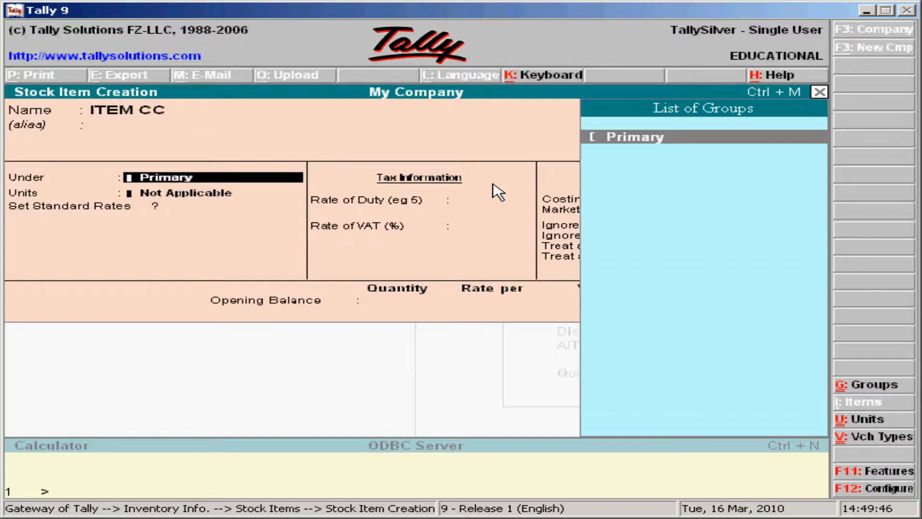
{"action": "key", "text": "Return"}
{"action": "key", "text": "Down"}
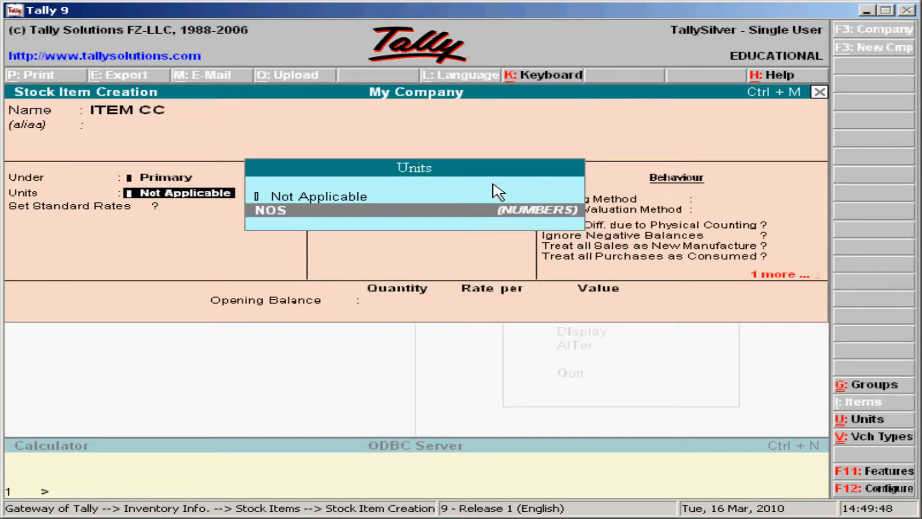
{"action": "key", "text": "Return"}
{"action": "key", "text": "Return"}
{"action": "key", "text": "Return"}
{"action": "key", "text": "Return"}
{"action": "key", "text": "Return"}
{"action": "key", "text": "Return"}
{"action": "key", "text": "Return"}
{"action": "key", "text": "Return"}
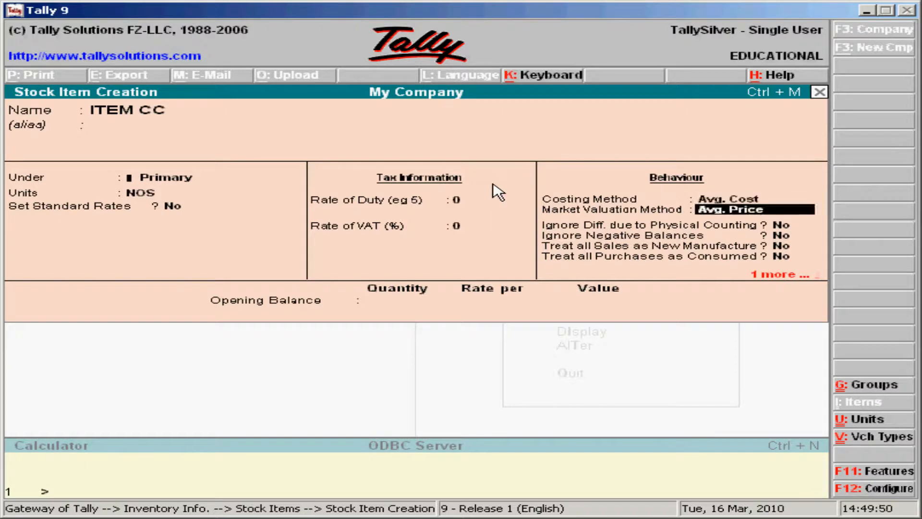
{"action": "key", "text": "Return"}
{"action": "key", "text": "Return"}
{"action": "key", "text": "Return"}
{"action": "key", "text": "Return"}
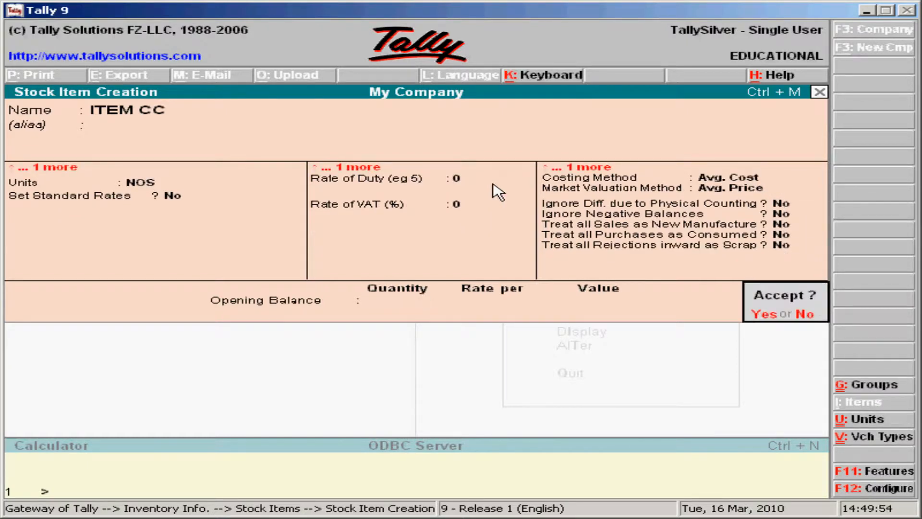
{"action": "key", "text": "y"}
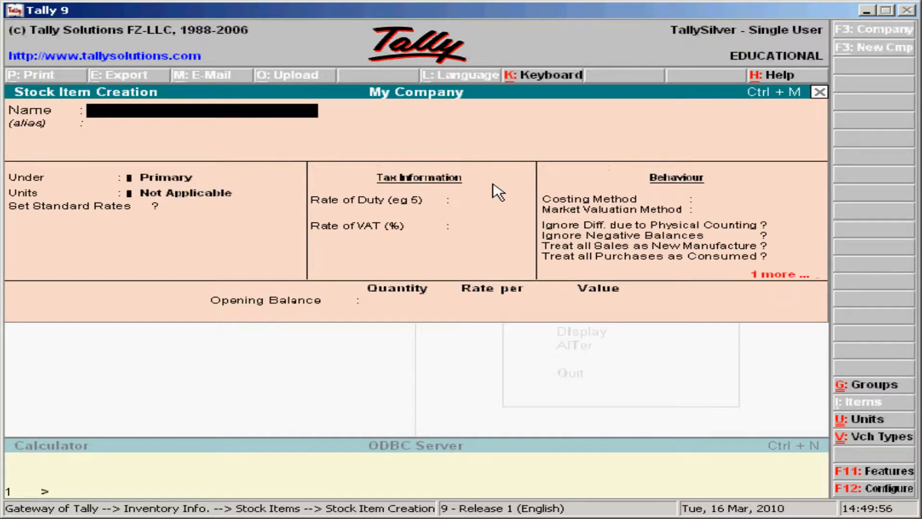
Step: Create and save stock item ITEM DD under Primary with unit NOS, 0 duty and 0% VAT
{"action": "type", "text": "ITEM DD"}
{"action": "key", "text": "Return"}
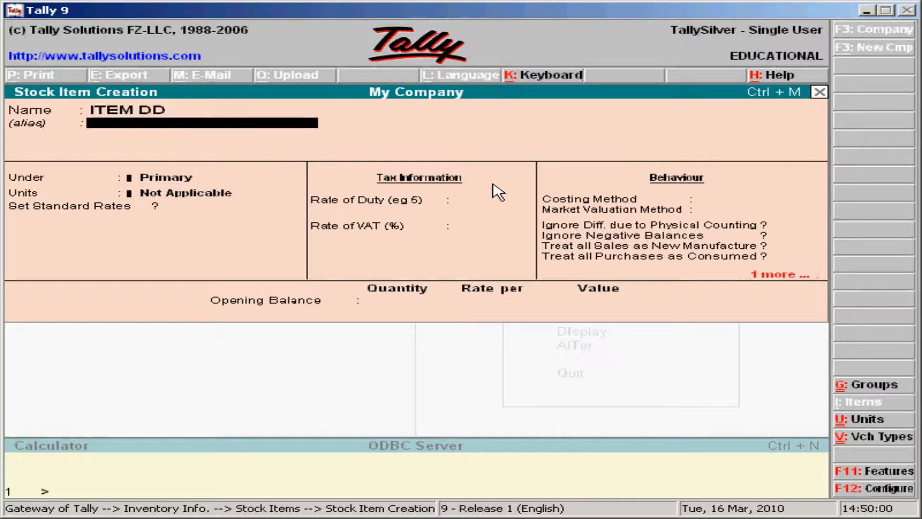
{"action": "key", "text": "Return"}
{"action": "key", "text": "Return"}
{"action": "key", "text": "Down"}
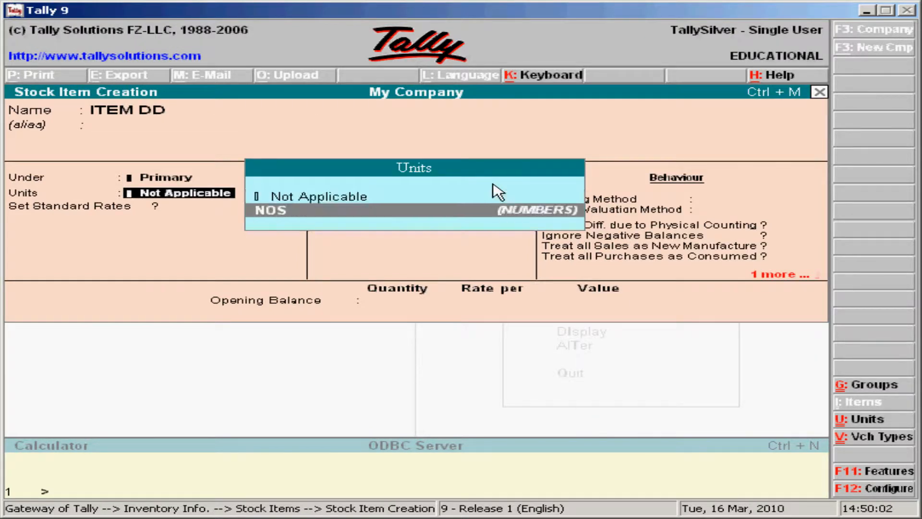
{"action": "key", "text": "Return"}
{"action": "key", "text": "Return"}
{"action": "key", "text": "Return"}
{"action": "key", "text": "Return"}
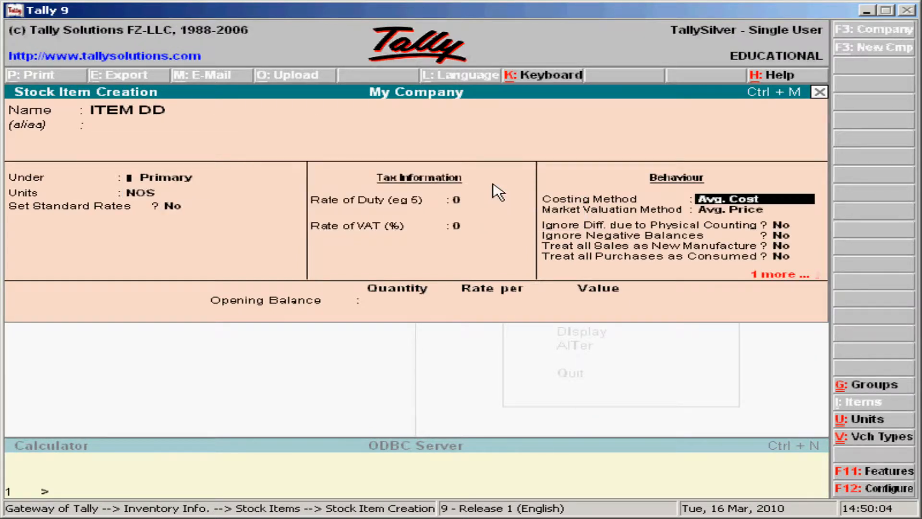
{"action": "key", "text": "Return"}
{"action": "key", "text": "Return"}
{"action": "key", "text": "Return"}
{"action": "key", "text": "Return"}
{"action": "key", "text": "Return"}
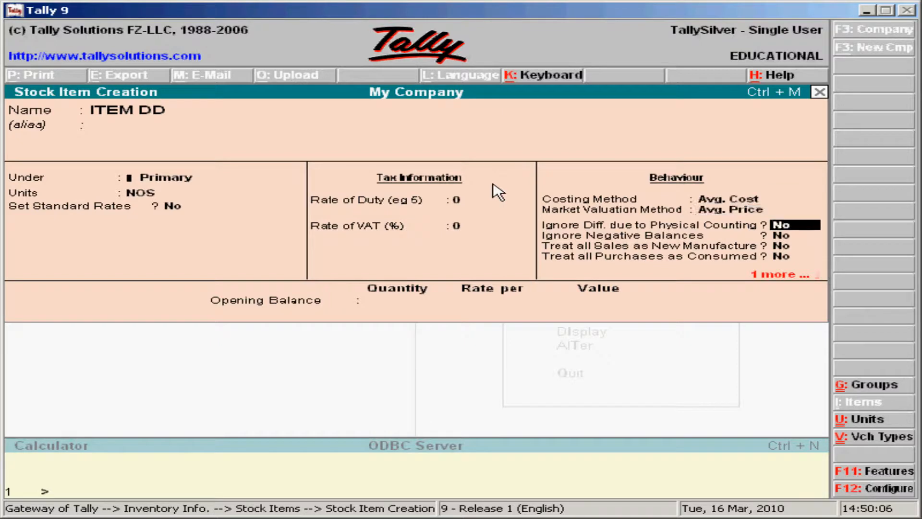
{"action": "key", "text": "Return"}
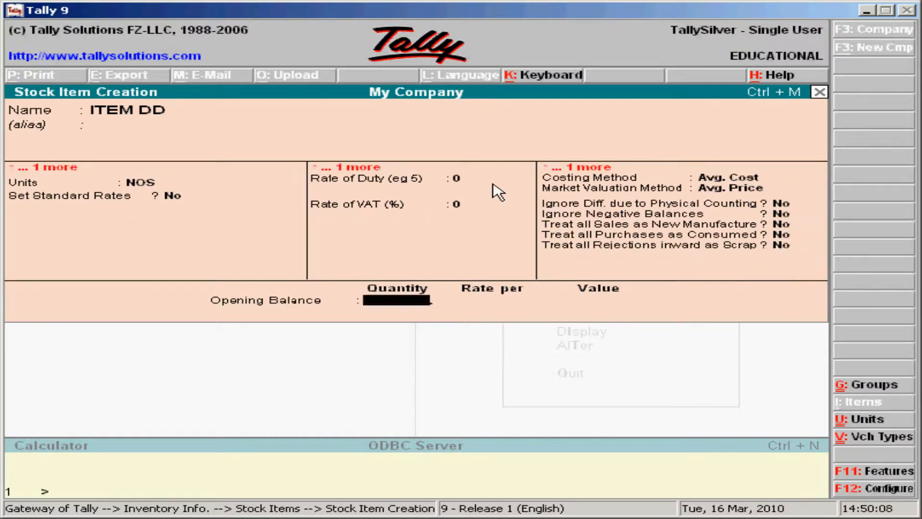
{"action": "key", "text": "Return"}
{"action": "key", "text": "Return"}
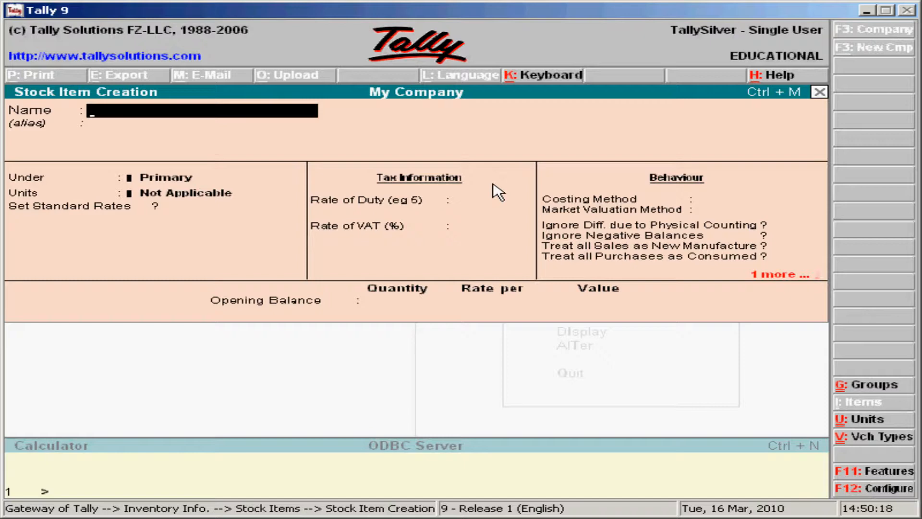
Step: Quit stock item creation and open a new Purchase accounting voucher
{"action": "key", "text": "Escape"}
{"action": "key", "text": "y"}
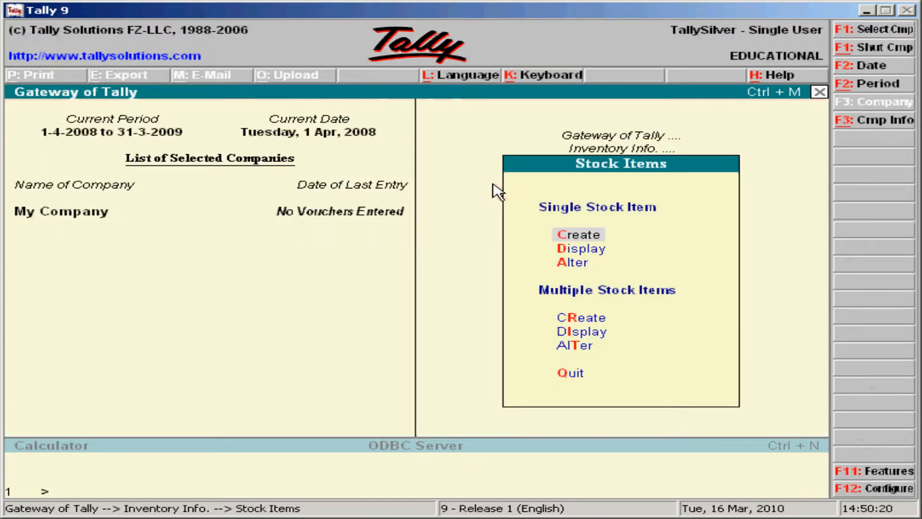
{"action": "key", "text": "Escape"}
{"action": "key", "text": "Escape"}
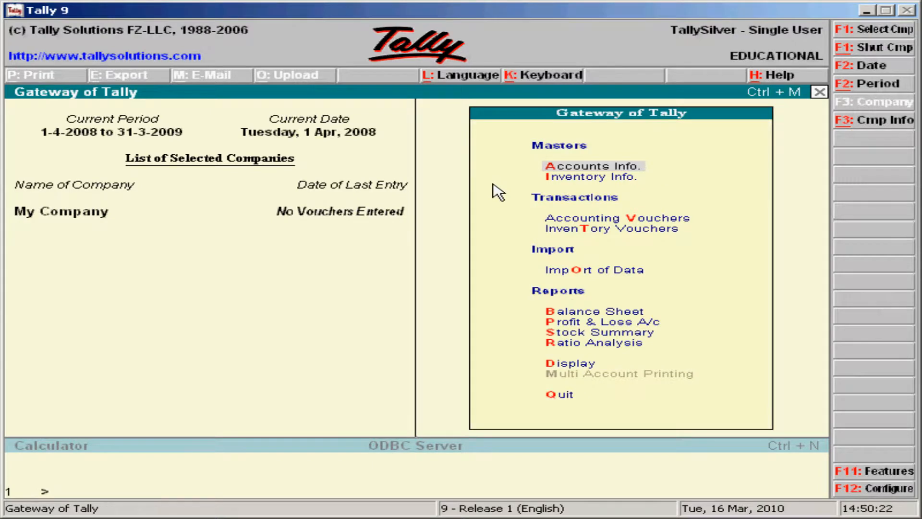
{"action": "key", "text": "v"}
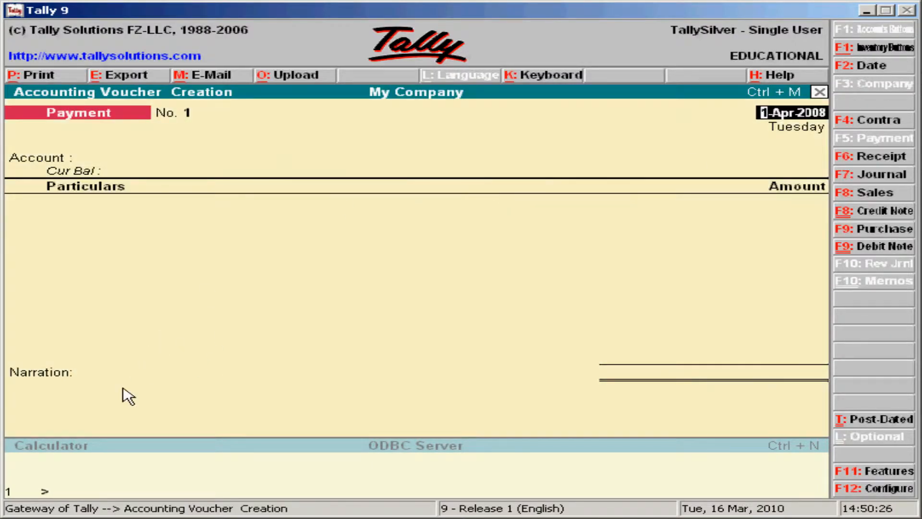
{"action": "left_click", "coordinate": [873, 230]}
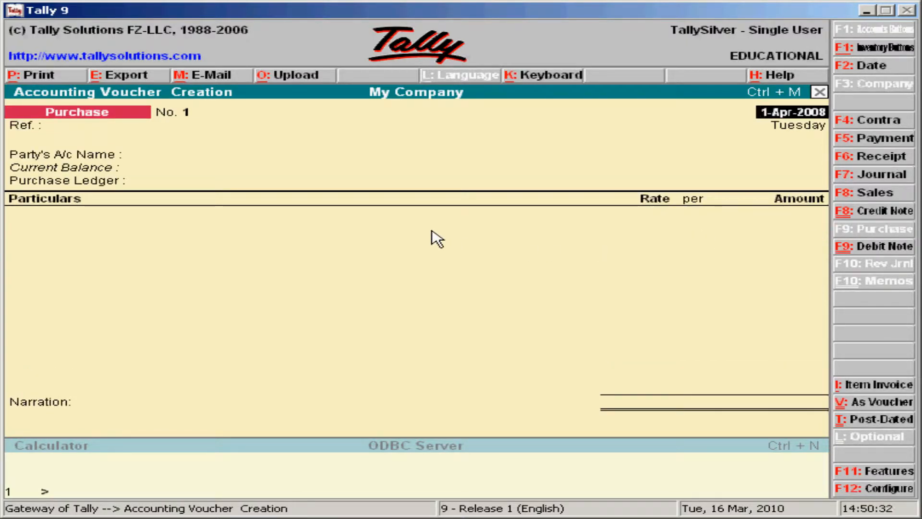
Step: Keep the 1-Apr-2008 date, choose AAA TRADERS as party and Purchase @1% as ledger
{"action": "key", "text": "Return"}
{"action": "key", "text": "Return"}
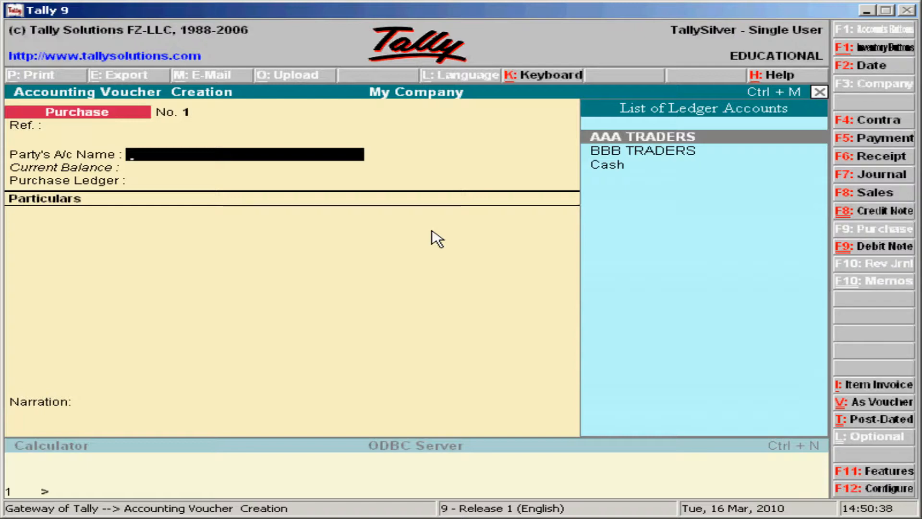
{"action": "key", "text": "Return"}
{"action": "key", "text": "Return"}
{"action": "key", "text": "Return"}
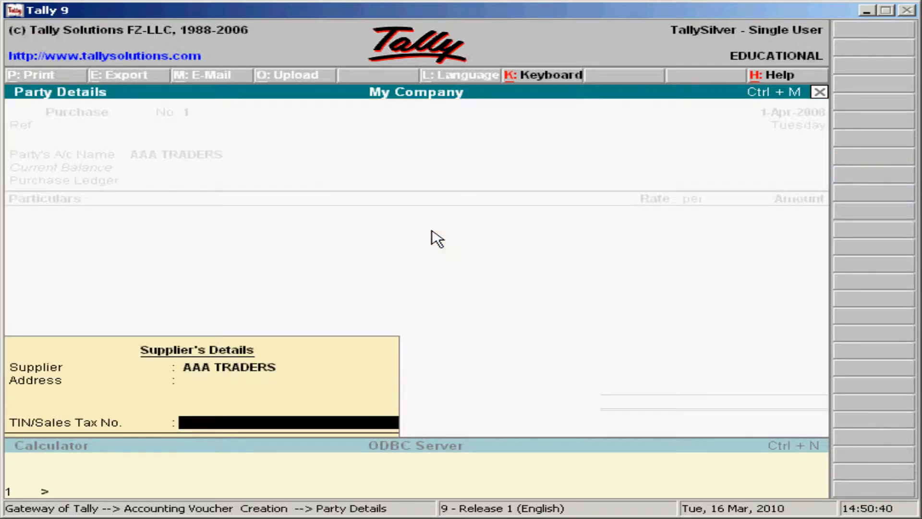
{"action": "key", "text": "Return"}
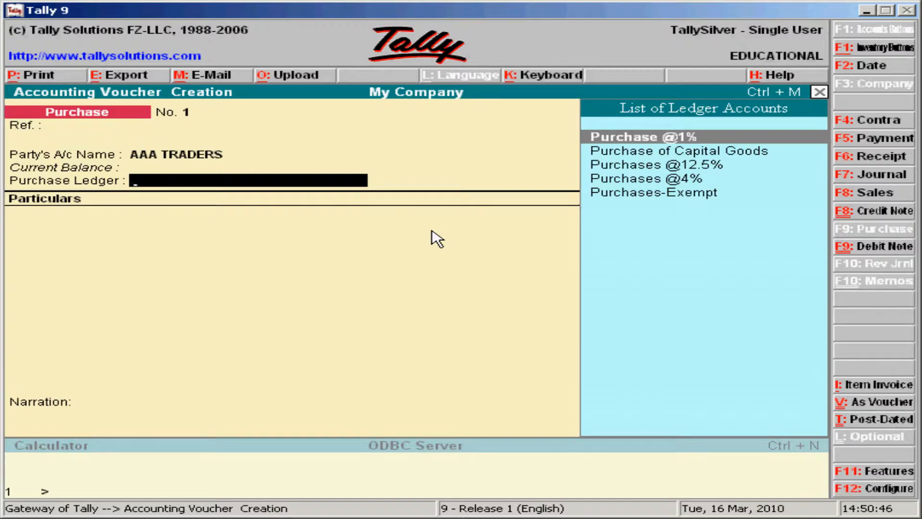
{"action": "key", "text": "Return"}
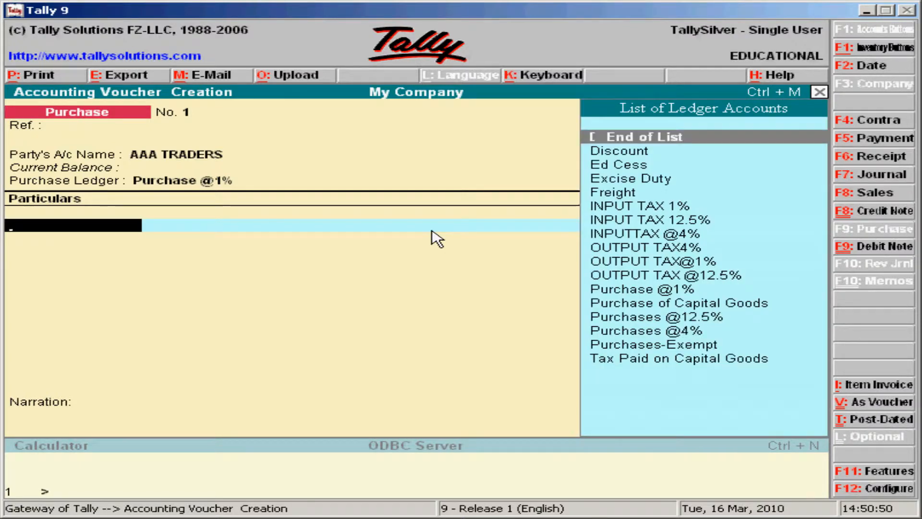
{"action": "key", "text": "Down"}
{"action": "key", "text": "Down"}
{"action": "key", "text": "Down"}
{"action": "key", "text": "Down"}
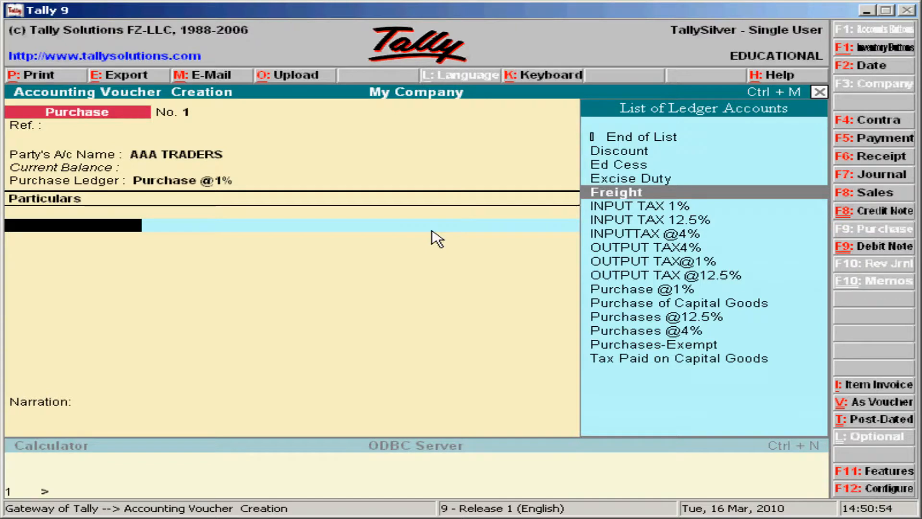
Step: Switch to item-invoice layout, keep AAA TRADERS and accept the Purchases @ 1% VAT class
{"action": "left_click", "coordinate": [882, 388]}
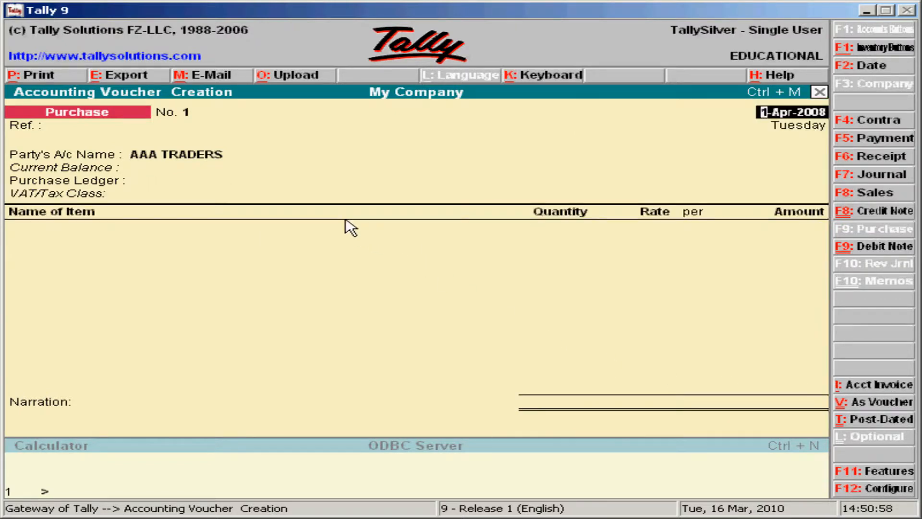
{"action": "key", "text": "Return"}
{"action": "key", "text": "Return"}
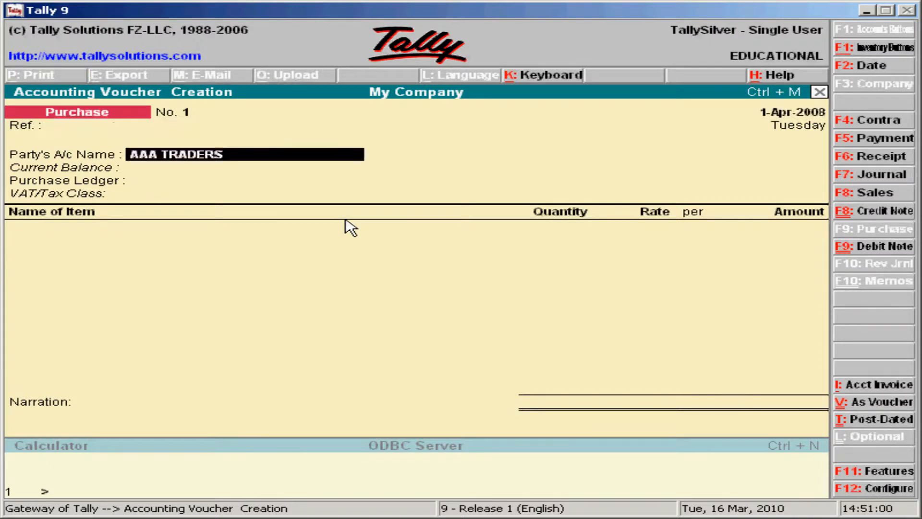
{"action": "key", "text": "Return"}
{"action": "key", "text": "Return"}
{"action": "key", "text": "Return"}
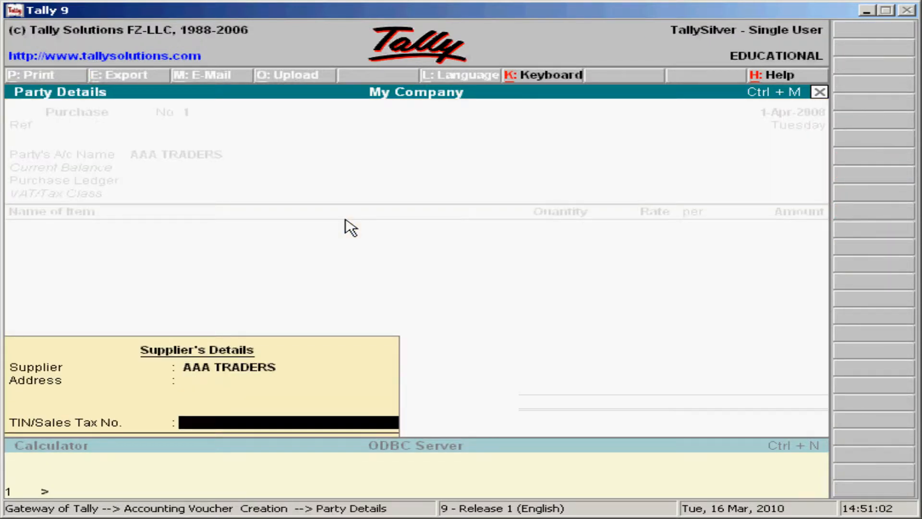
{"action": "key", "text": "Return"}
{"action": "key", "text": "Return"}
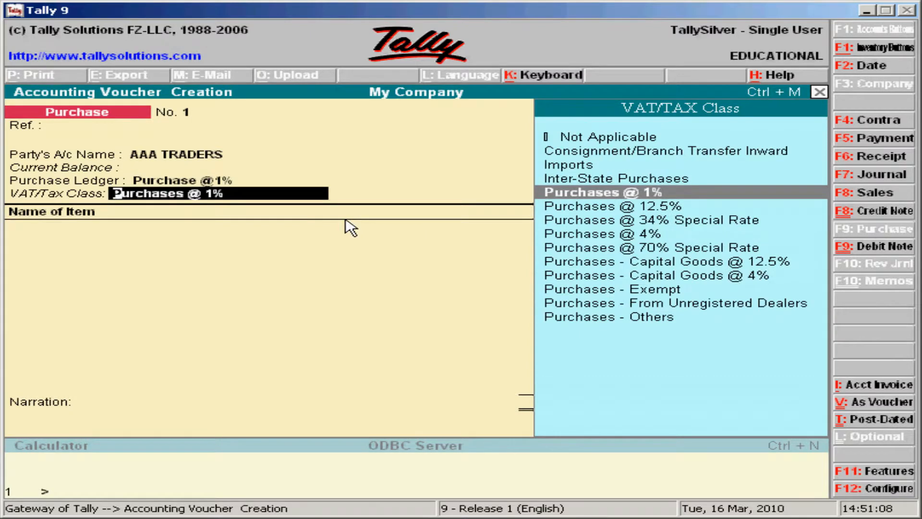
{"action": "key", "text": "Return"}
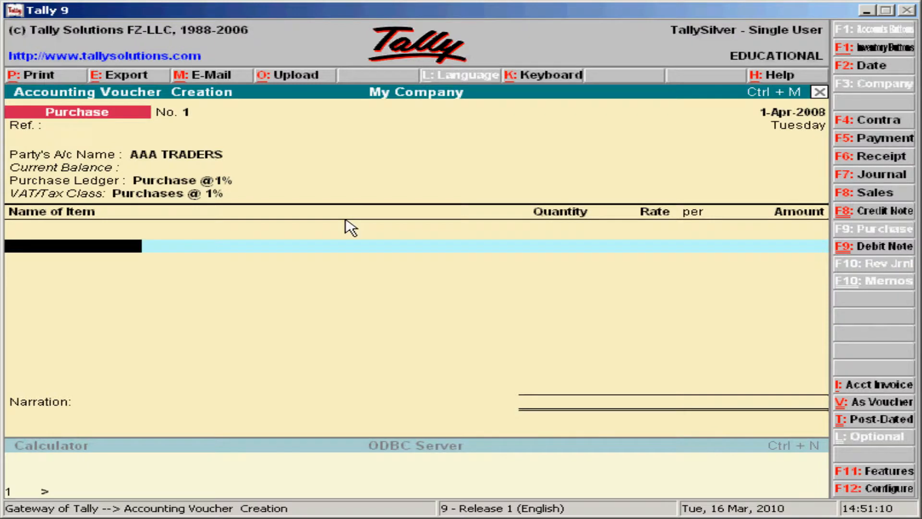
Step: Add 50 NOS of ITEM AA at 100.00, amounting to 5,000.00
{"action": "key", "text": "Return"}
{"action": "key", "text": "Down"}
{"action": "key", "text": "Down"}
{"action": "key", "text": "Return"}
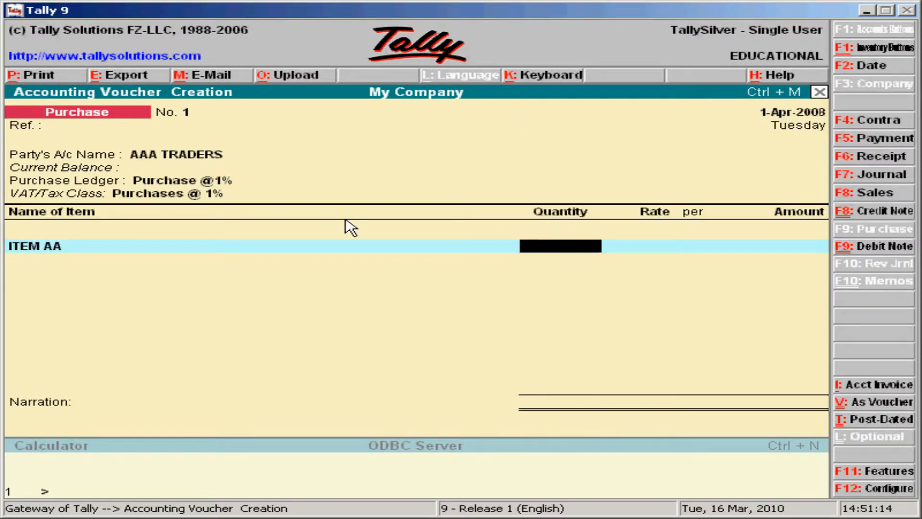
{"action": "type", "text": "50"}
{"action": "key", "text": "Return"}
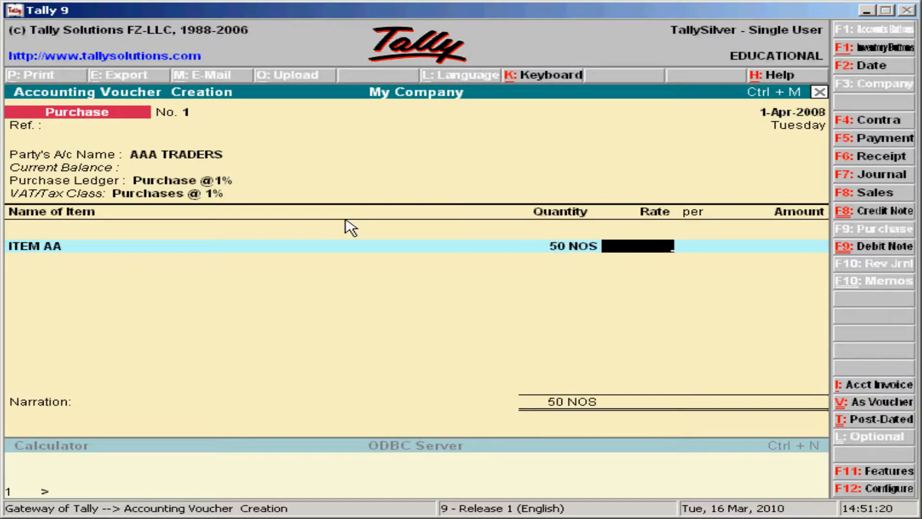
{"action": "type", "text": "100"}
{"action": "key", "text": "Return"}
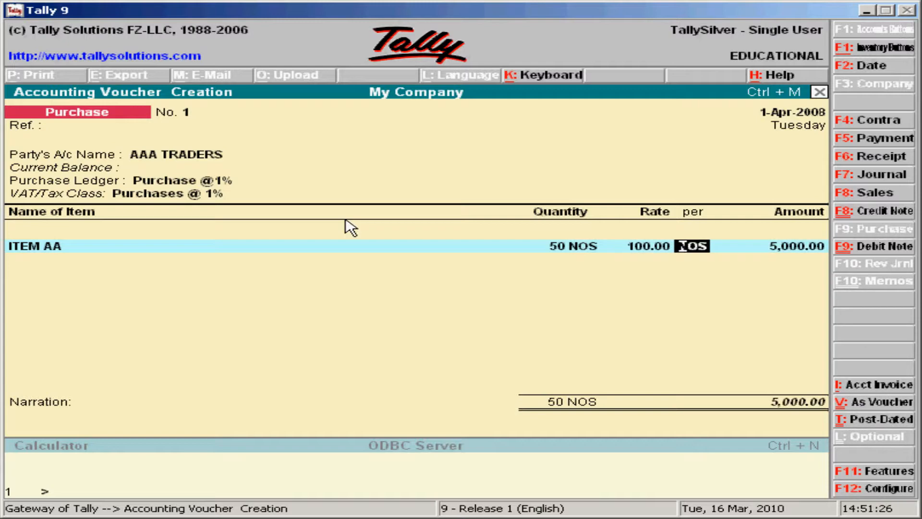
{"action": "key", "text": "Return"}
{"action": "key", "text": "Return"}
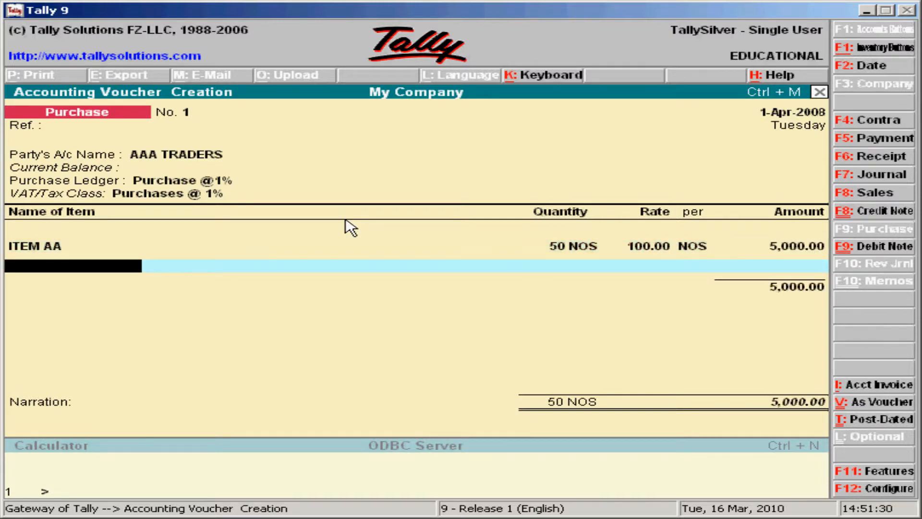
{"action": "key", "text": "space"}
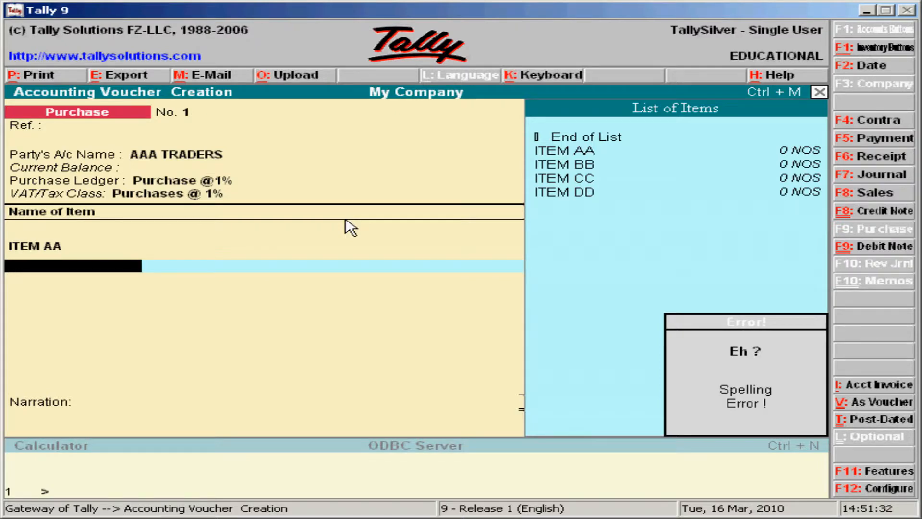
{"action": "key", "text": "Return"}
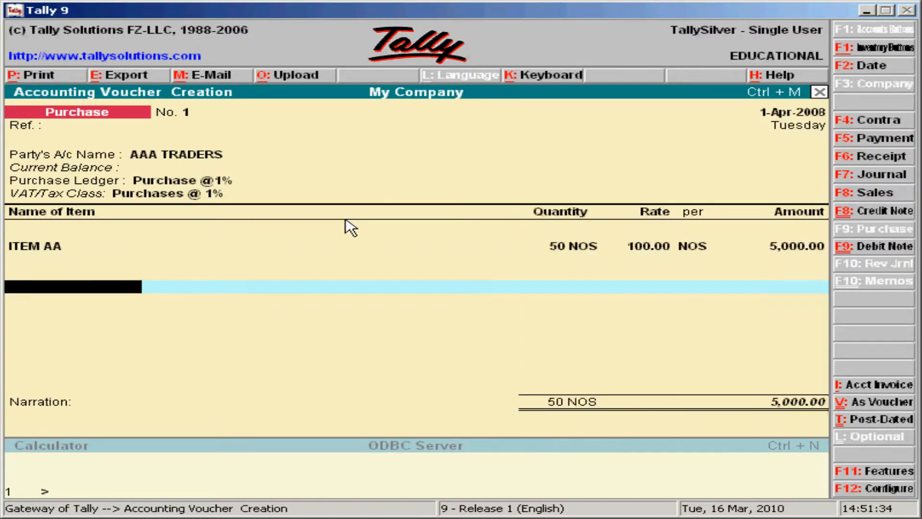
Step: Add the INPUT TAX 1% ledger line for 50.00, bringing the total to 5,050.00
{"action": "type", "text": "D"}
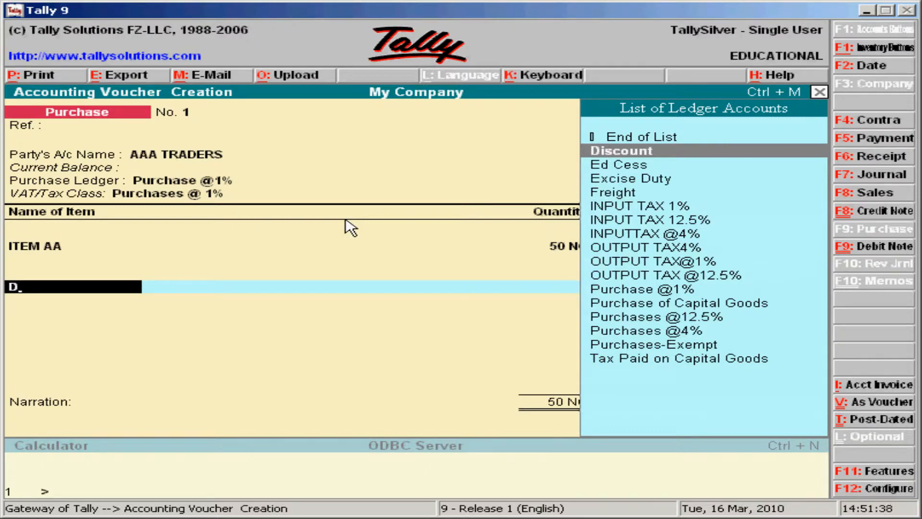
{"action": "key", "text": "Down"}
{"action": "key", "text": "Down"}
{"action": "key", "text": "Down"}
{"action": "key", "text": "Down"}
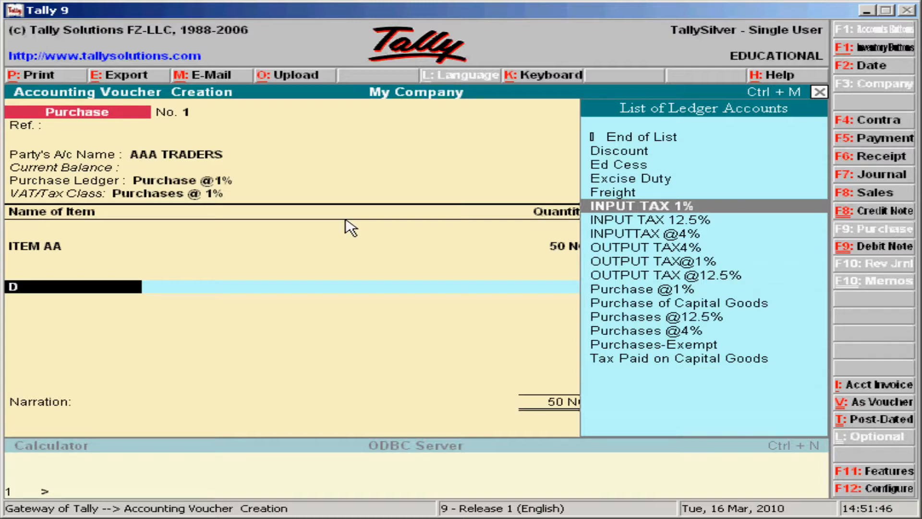
{"action": "key", "text": "Return"}
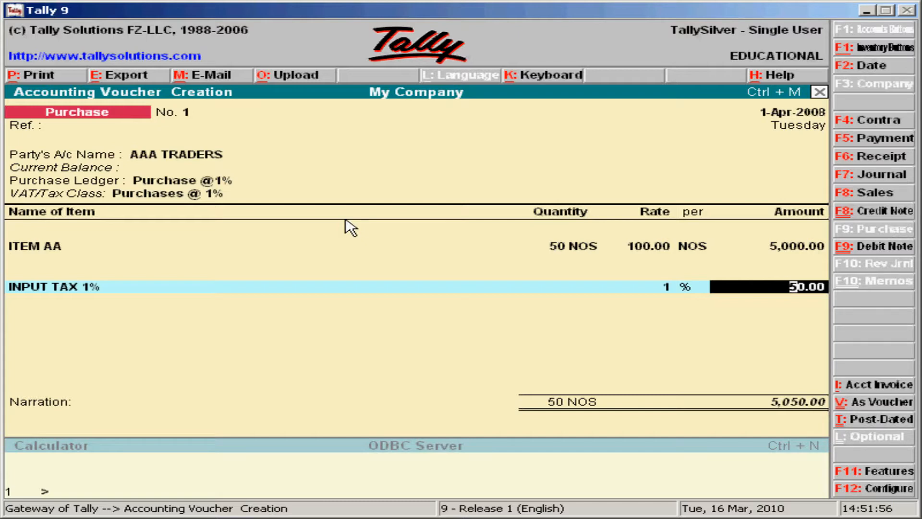
{"action": "key", "text": "Return"}
{"action": "key", "text": "Return"}
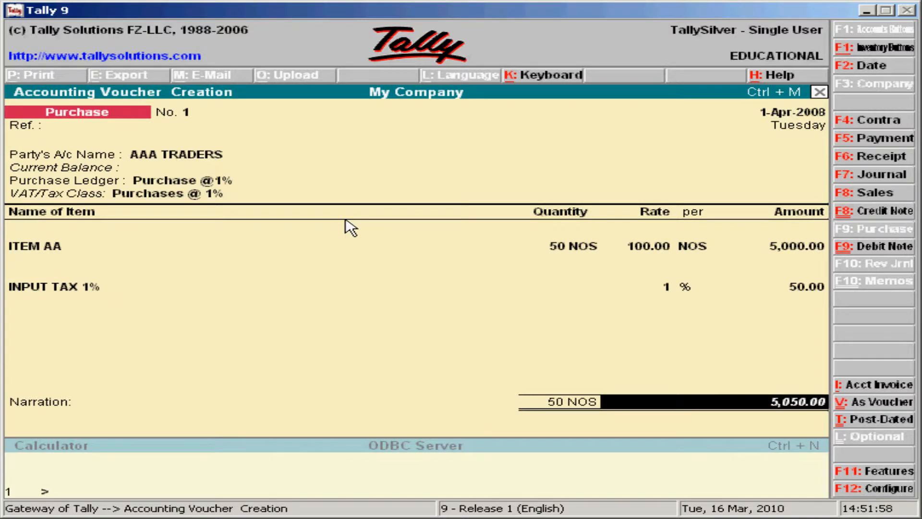
{"action": "key", "text": "Return"}
{"action": "key", "text": "Return"}
{"action": "key", "text": "Return"}
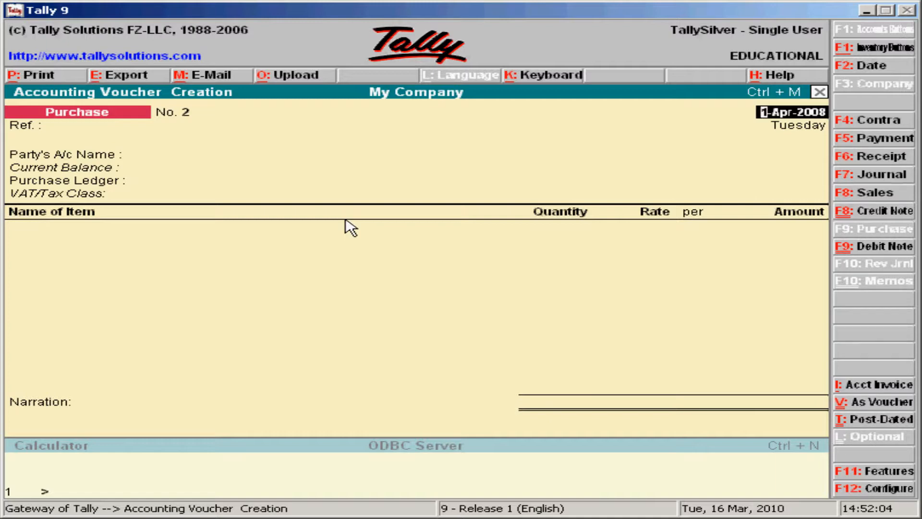
Step: On voucher No. 2, choose AAA TRADERS, ledger Purchases @4% and VAT class Purchases @ 4%
{"action": "key", "text": "Return"}
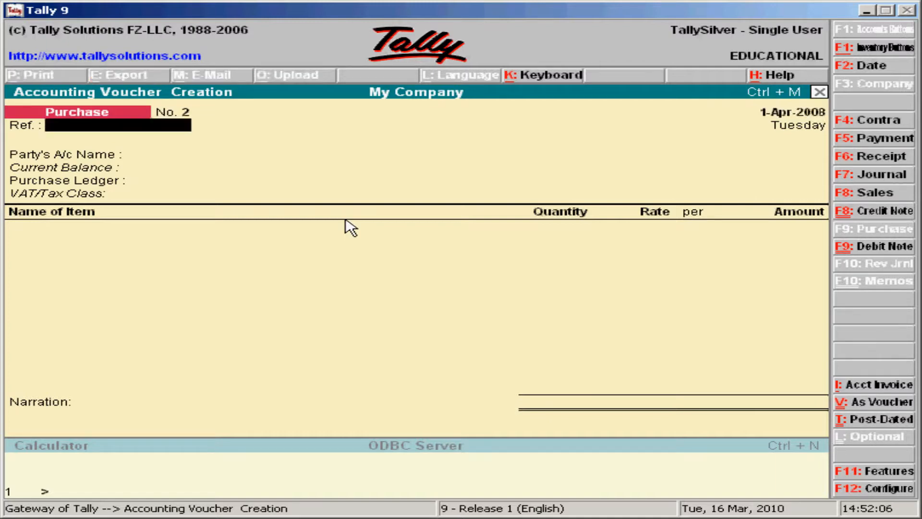
{"action": "key", "text": "Return"}
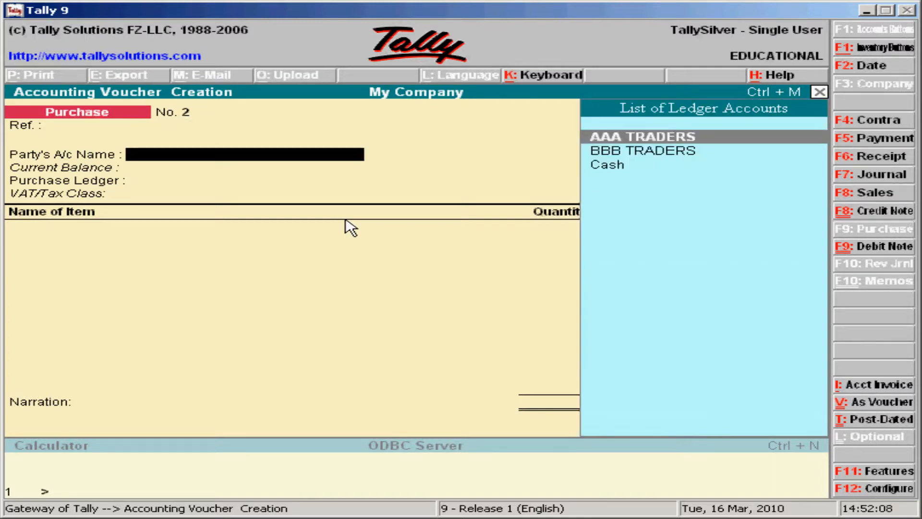
{"action": "key", "text": "Return"}
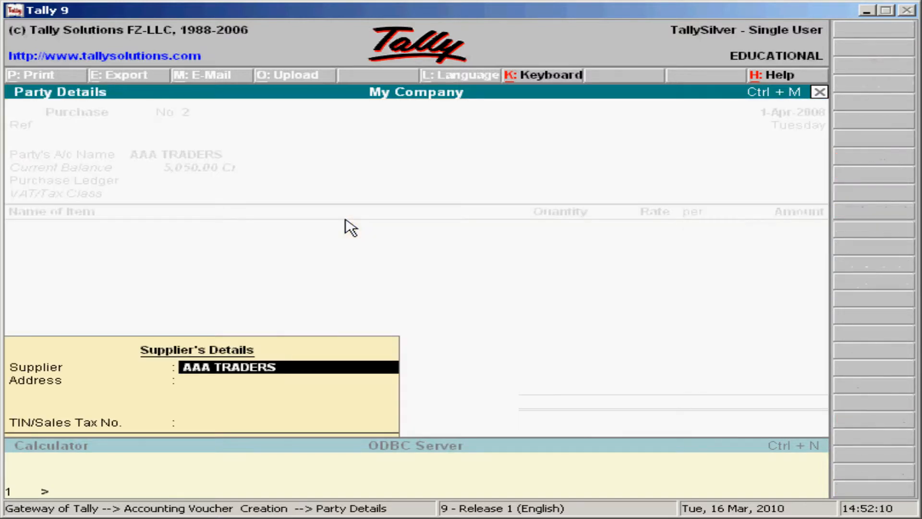
{"action": "key", "text": "Return"}
{"action": "key", "text": "Return"}
{"action": "key", "text": "Return"}
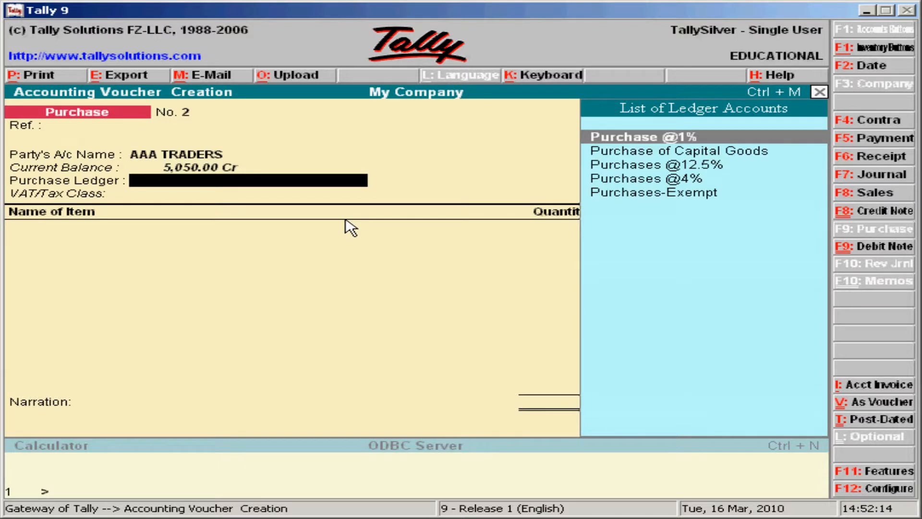
{"action": "key", "text": "Down"}
{"action": "key", "text": "Down"}
{"action": "key", "text": "Down"}
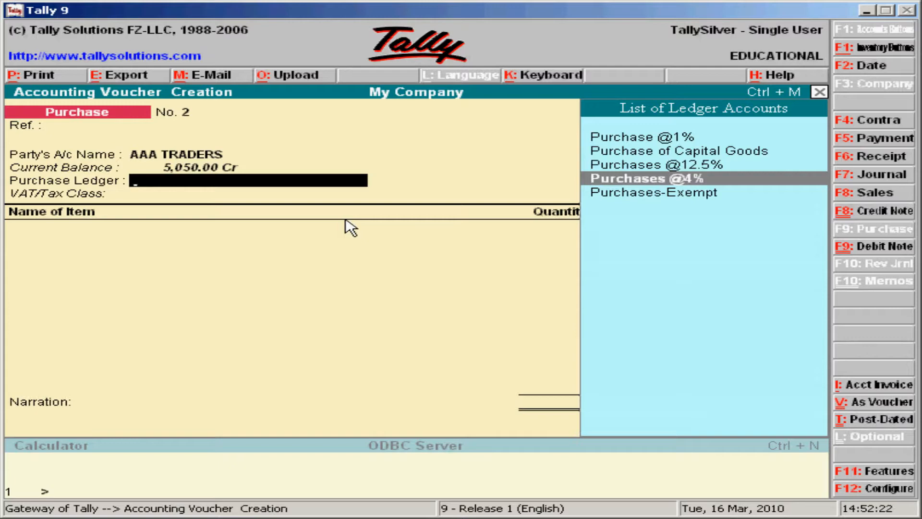
{"action": "key", "text": "Return"}
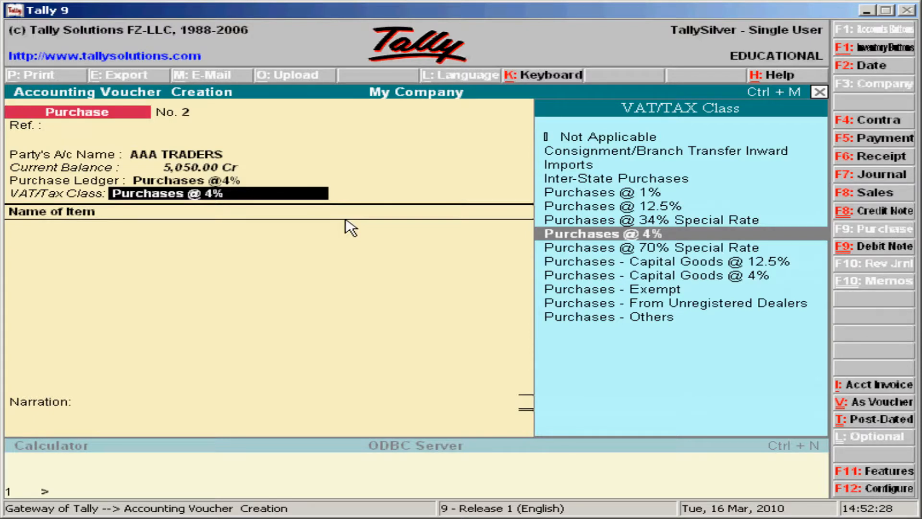
{"action": "key", "text": "Return"}
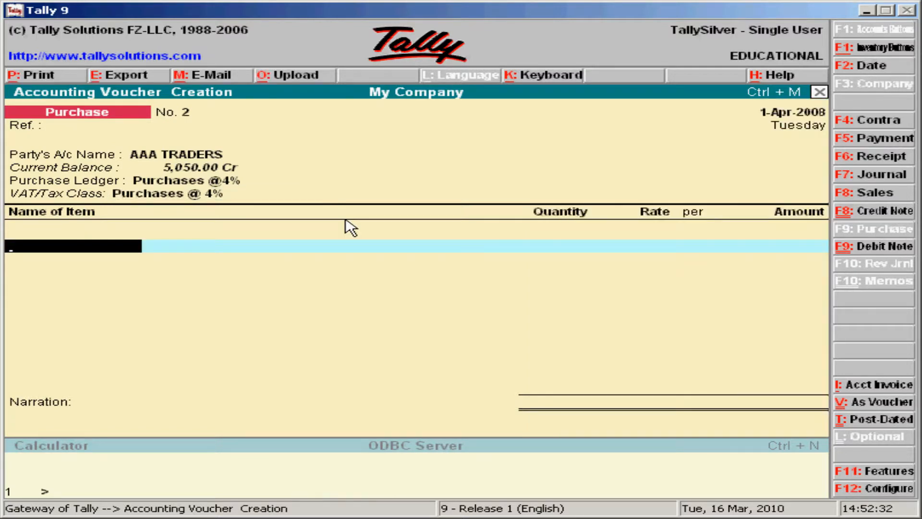
Step: Enter ITEM BB, 60 NOS at 200.00 for 12,000.00, and close the item lines
{"action": "key", "text": "Return"}
{"action": "key", "text": "Down"}
{"action": "key", "text": "Down"}
{"action": "key", "text": "Down"}
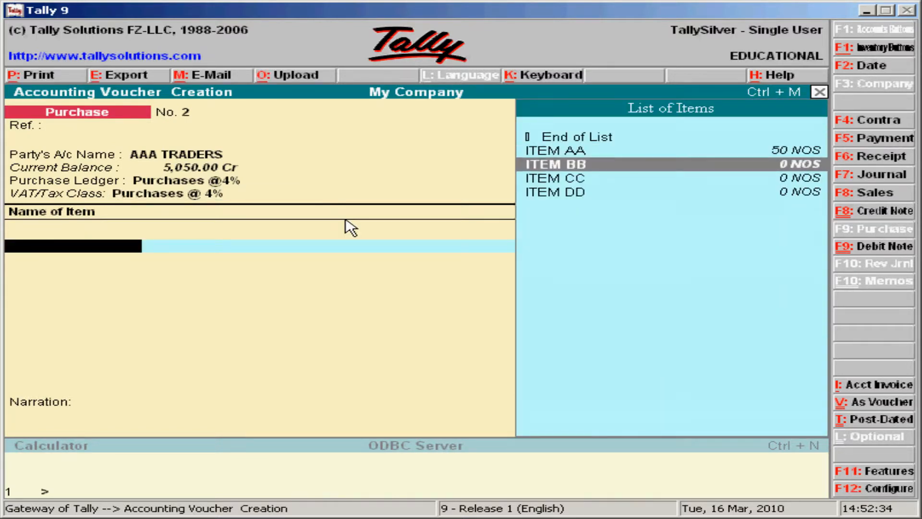
{"action": "key", "text": "Return"}
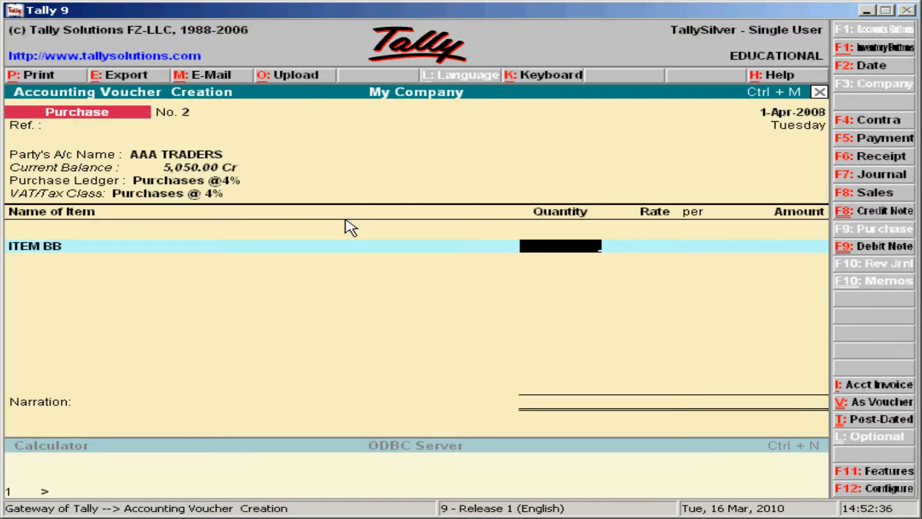
{"action": "type", "text": "60"}
{"action": "key", "text": "Return"}
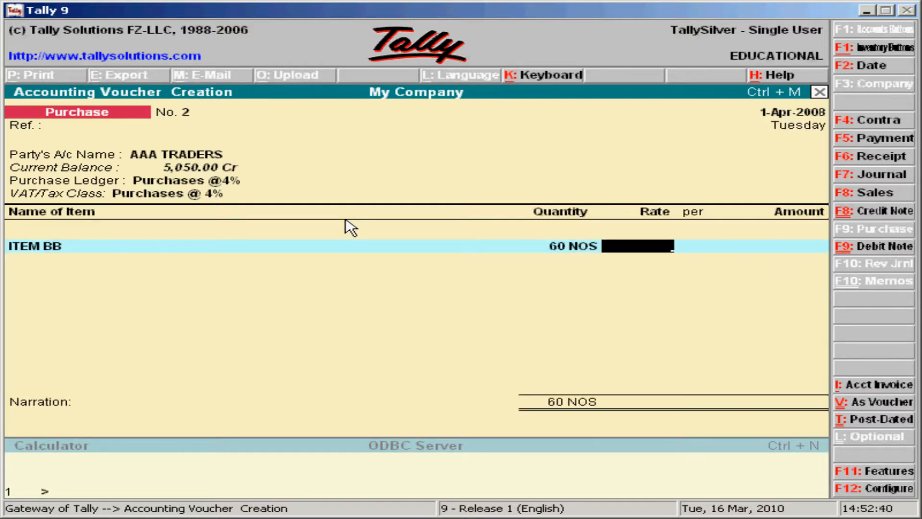
{"action": "type", "text": "200"}
{"action": "key", "text": "Return"}
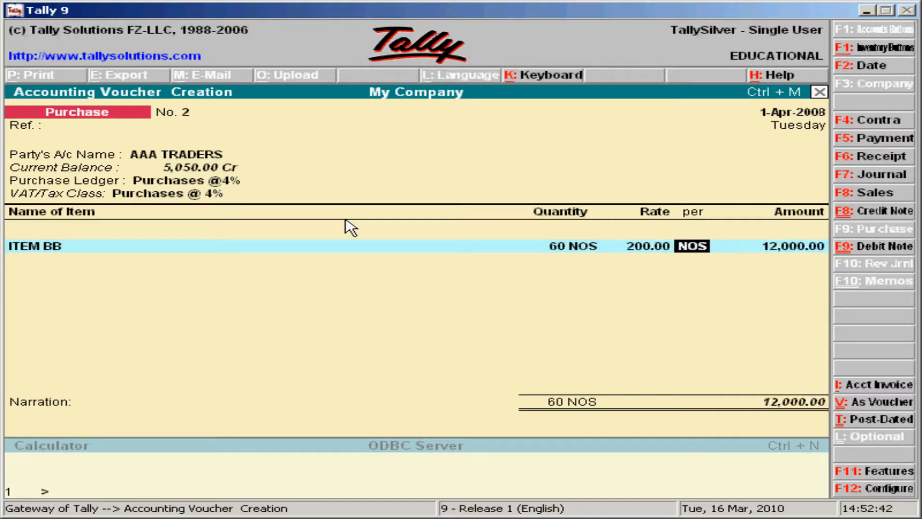
{"action": "key", "text": "Return"}
{"action": "key", "text": "Return"}
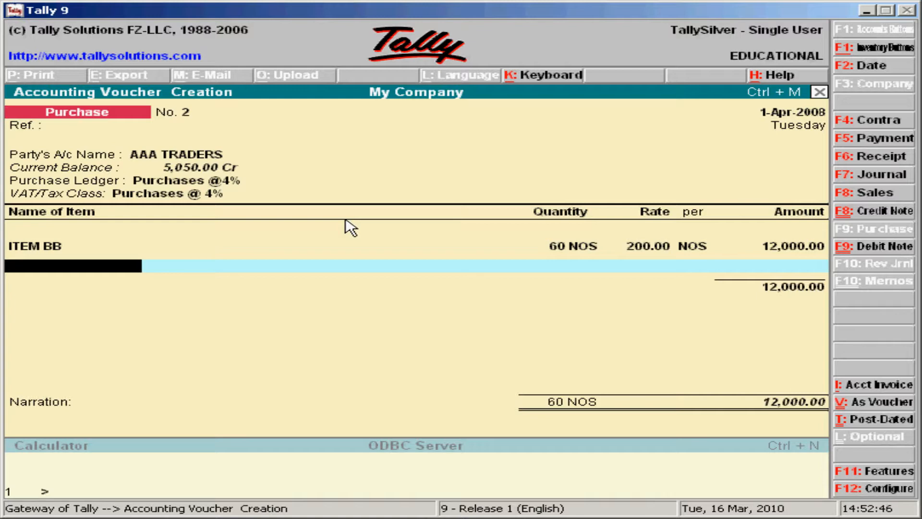
{"action": "key", "text": "Return"}
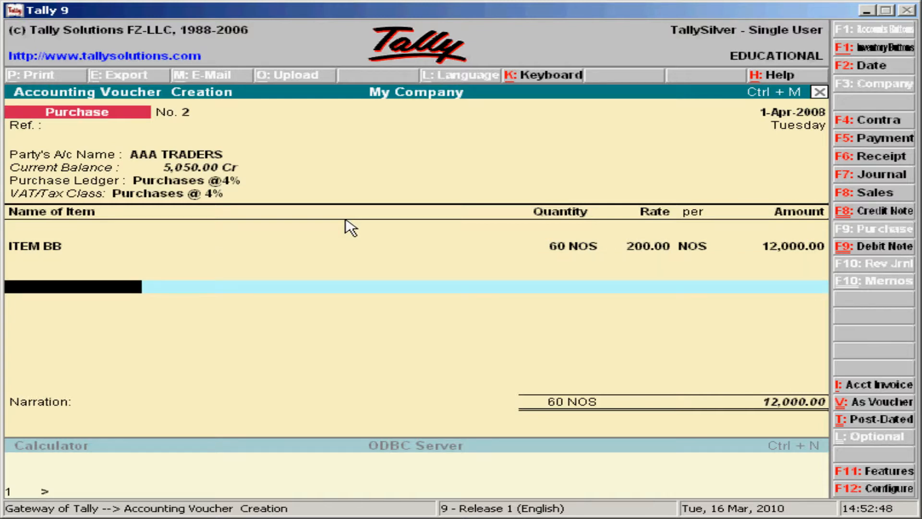
Step: Add a Discount ledger line at -1%, giving (-)120.00
{"action": "type", "text": "D"}
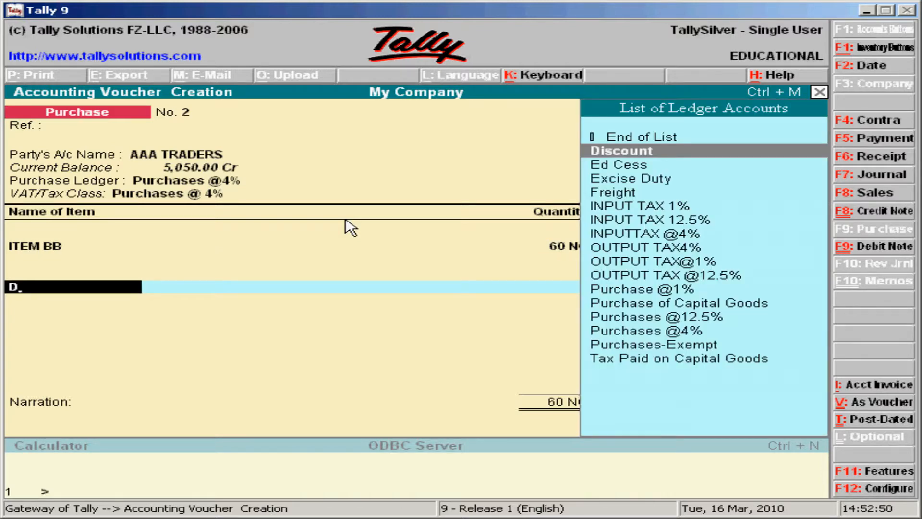
{"action": "key", "text": "Return"}
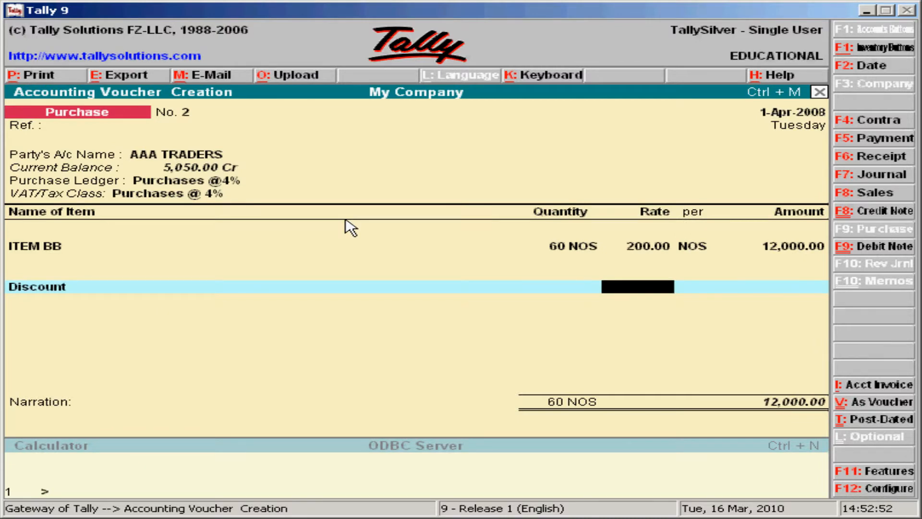
{"action": "type", "text": "-"}
{"action": "type", "text": "1%"}
{"action": "key", "text": "BackSpace"}
{"action": "key", "text": "BackSpace"}
{"action": "type", "text": "1 %"}
{"action": "key", "text": "Return"}
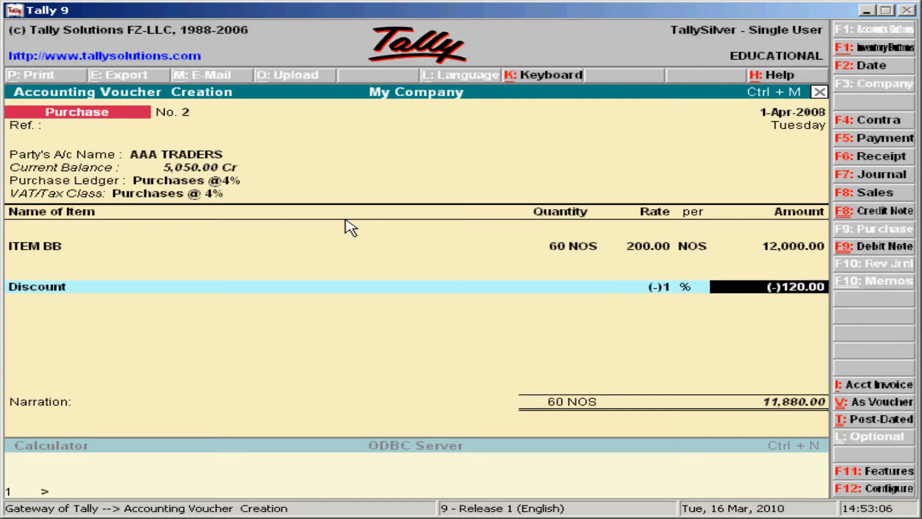
{"action": "key", "text": "Return"}
Step: Add INPUTTAX @4% of 475.20, leave narration blank and save the voucher
{"action": "type", "text": "D"}
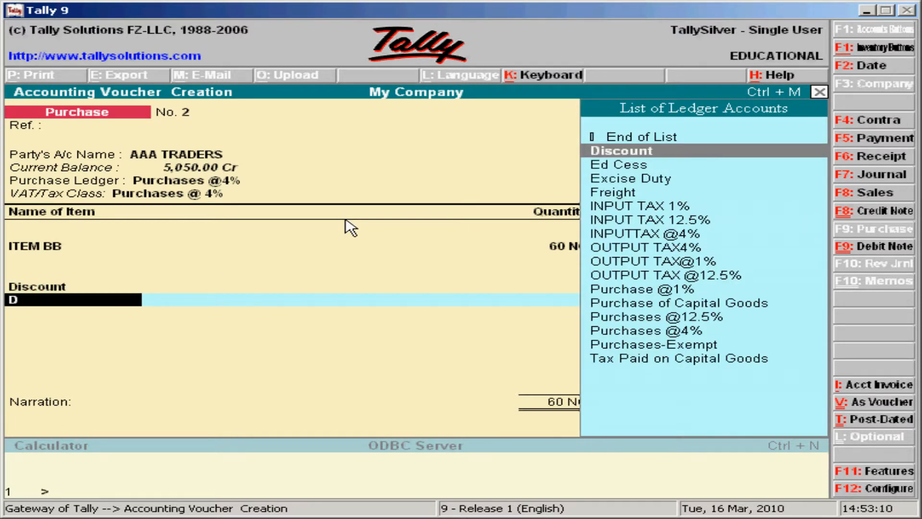
{"action": "key", "text": "Down"}
{"action": "key", "text": "Down"}
{"action": "key", "text": "Down"}
{"action": "key", "text": "Down"}
{"action": "key", "text": "Down"}
{"action": "key", "text": "Down"}
{"action": "key", "text": "Return"}
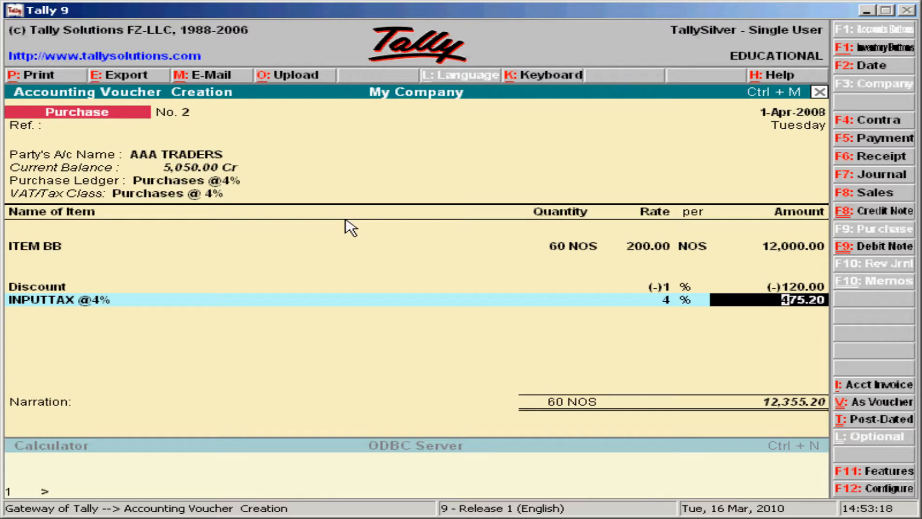
{"action": "key", "text": "Return"}
{"action": "key", "text": "Return"}
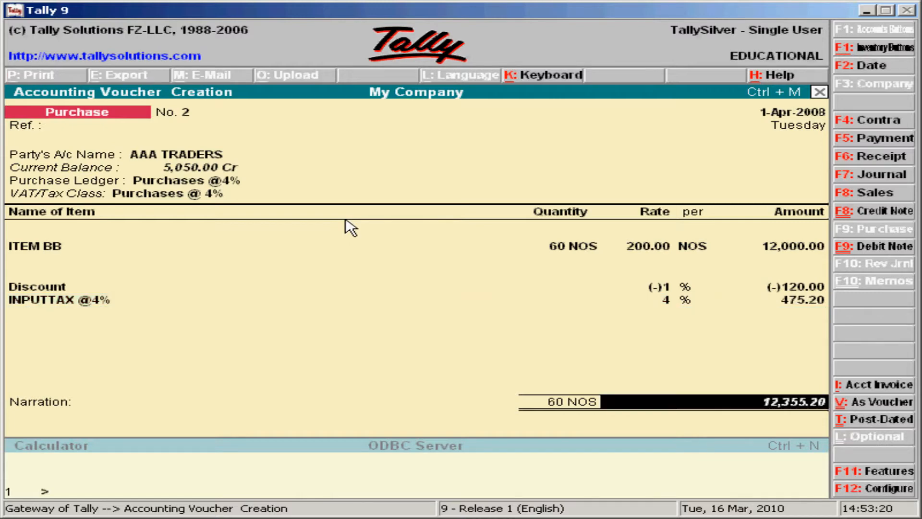
{"action": "key", "text": "Return"}
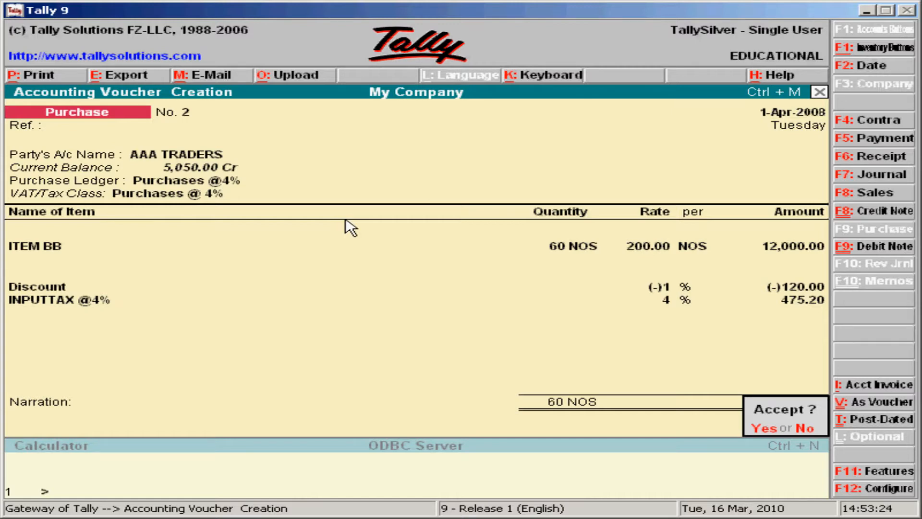
{"action": "key", "text": "Return"}
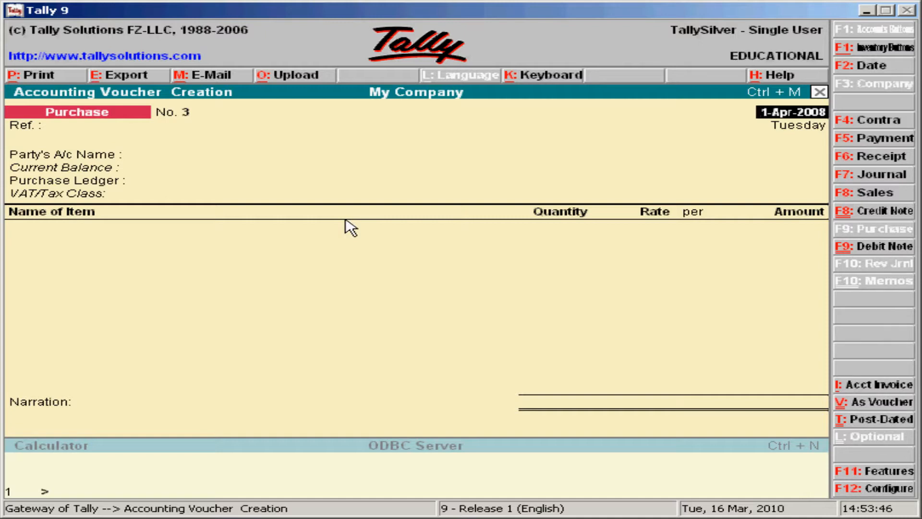
Step: Quit voucher entry and open Display > Statutory Reports > VAT Reports > VAT Computation
{"action": "key", "text": "Escape"}
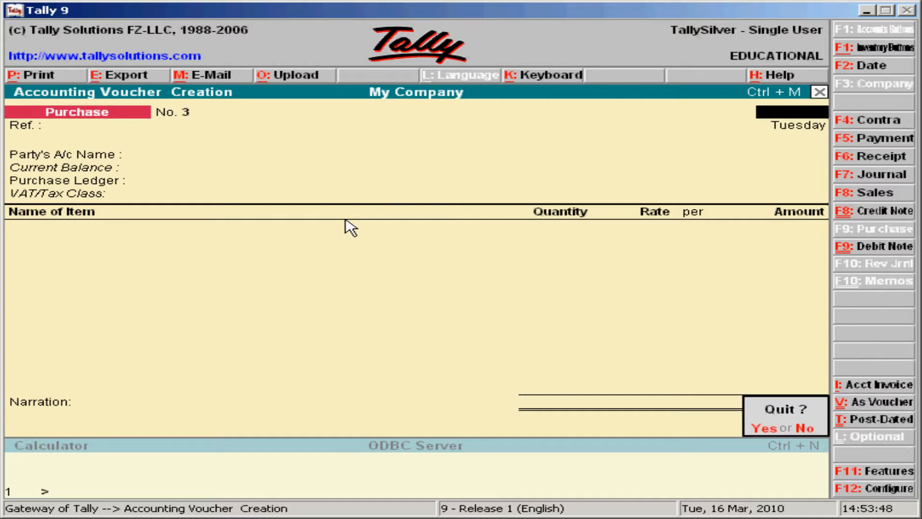
{"action": "key", "text": "y"}
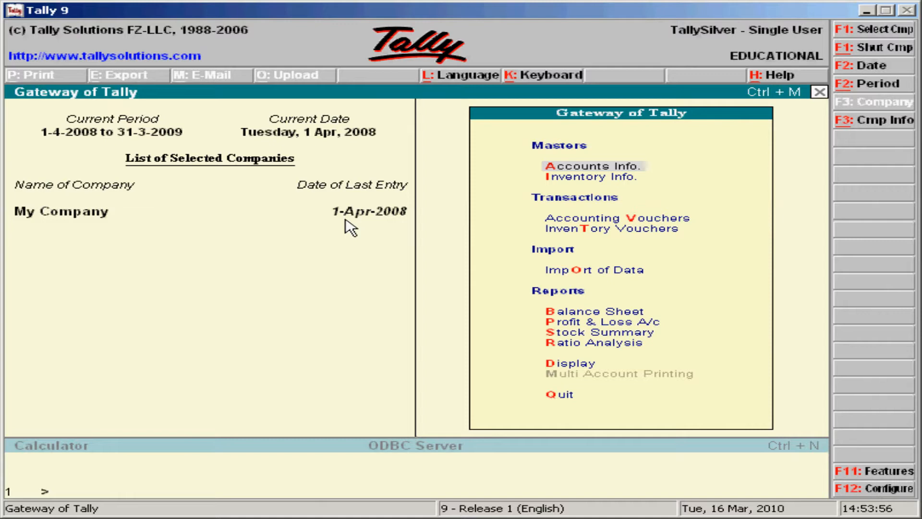
{"action": "key", "text": "d"}
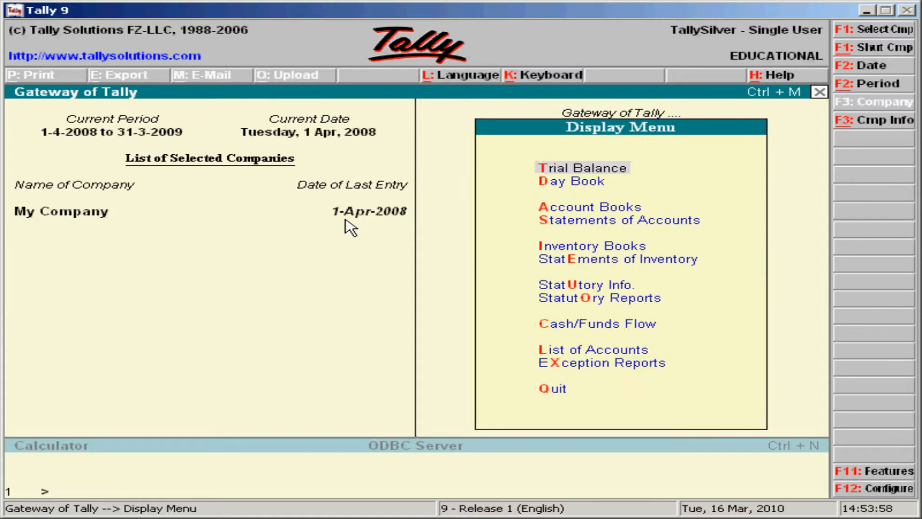
{"action": "key", "text": "Down"}
{"action": "key", "text": "Down"}
{"action": "key", "text": "Down"}
{"action": "key", "text": "Down"}
{"action": "key", "text": "Down"}
{"action": "key", "text": "Down"}
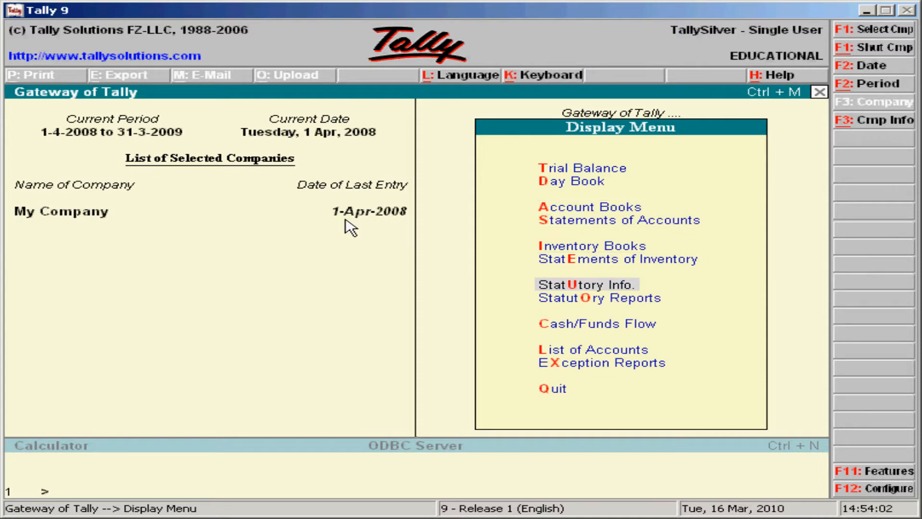
{"action": "key", "text": "Down"}
{"action": "key", "text": "Return"}
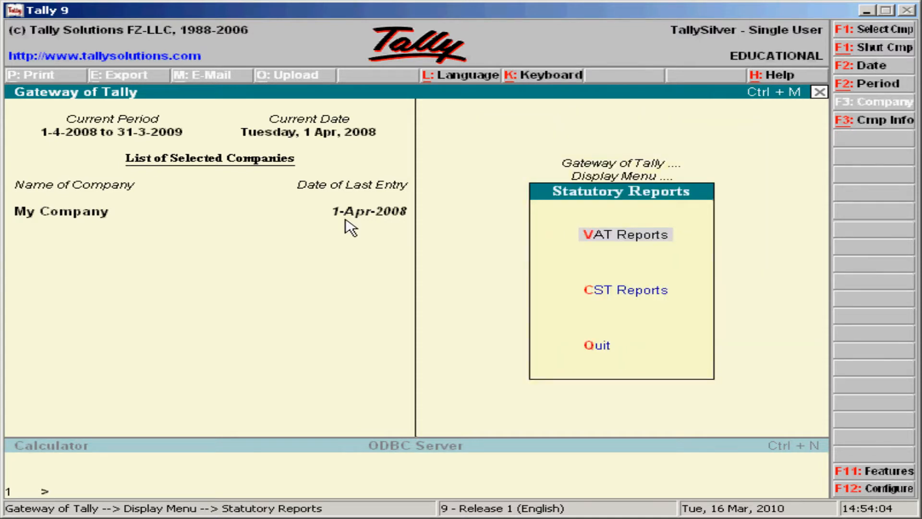
{"action": "key", "text": "Return"}
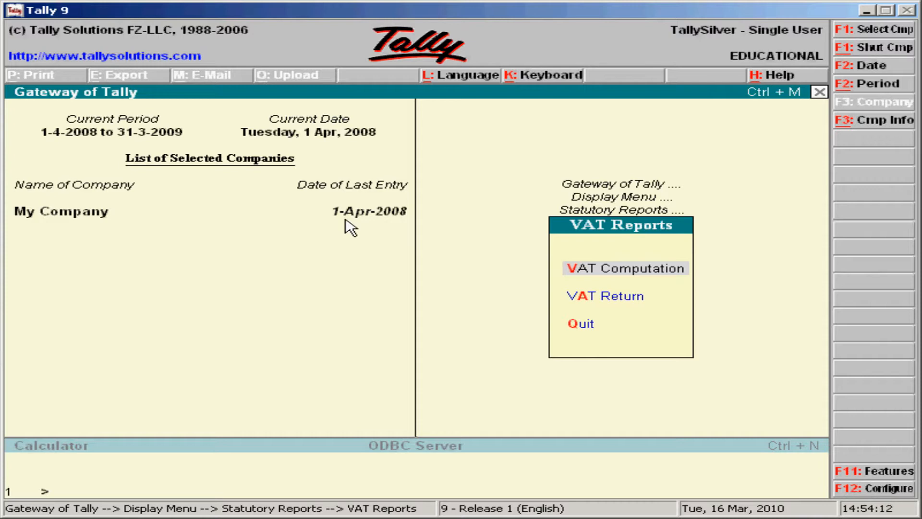
{"action": "key", "text": "Return"}
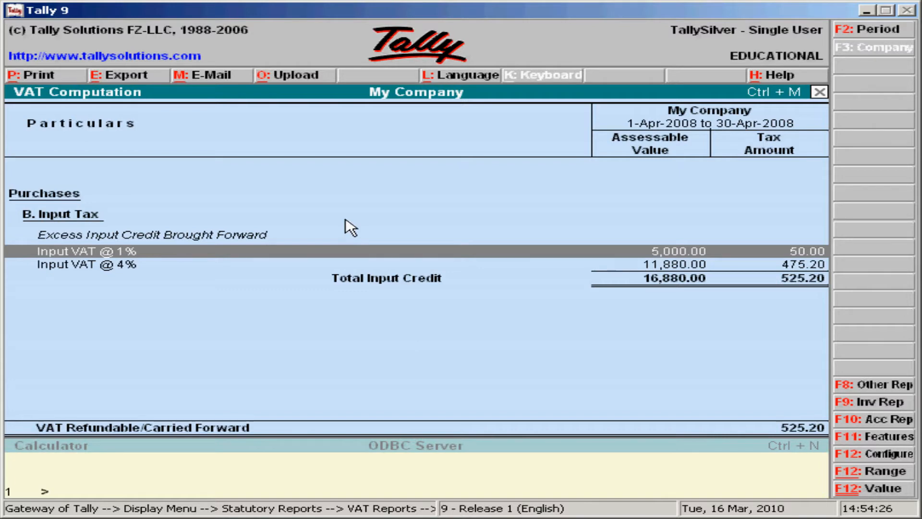
Step: Close the VAT Computation report showing 525.20 refundable and back out to Gateway of Tally
{"action": "key", "text": "Escape"}
{"action": "key", "text": "Escape"}
{"action": "key", "text": "Escape"}
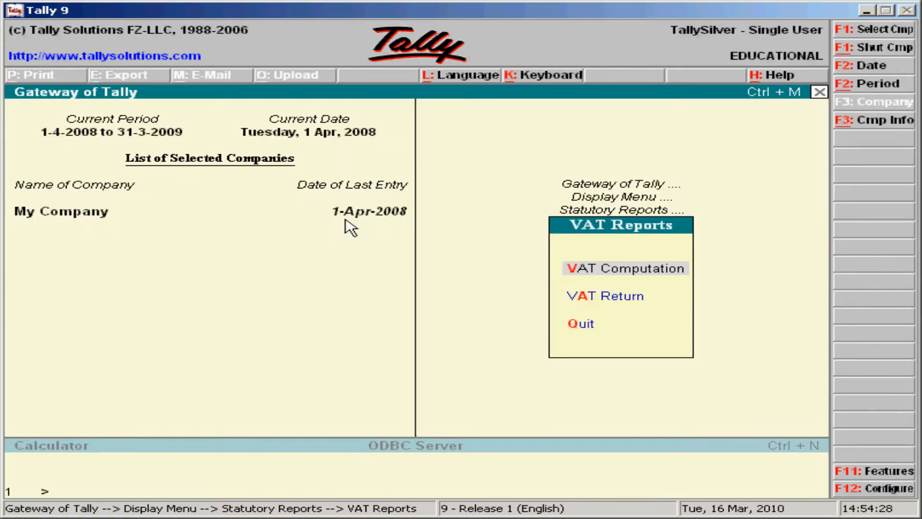
{"action": "key", "text": "Escape"}
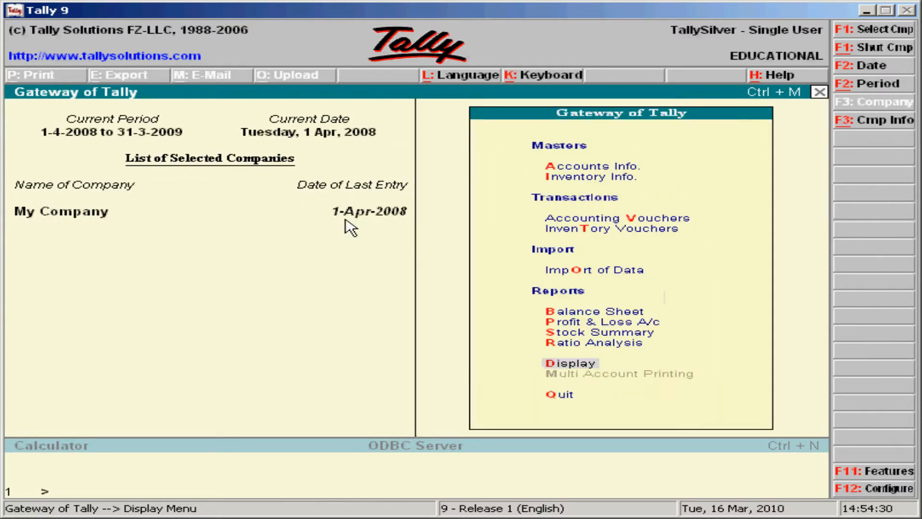
Step: Open a Sales voucher dated 1-Apr-2008 for BBB TRADERS with ledger Sales @1% and VAT class Sales @ 1%
{"action": "key", "text": "Up"}
{"action": "key", "text": "Up"}
{"action": "key", "text": "Up"}
{"action": "key", "text": "Up"}
{"action": "key", "text": "Up"}
{"action": "key", "text": "Up"}
{"action": "key", "text": "Up"}
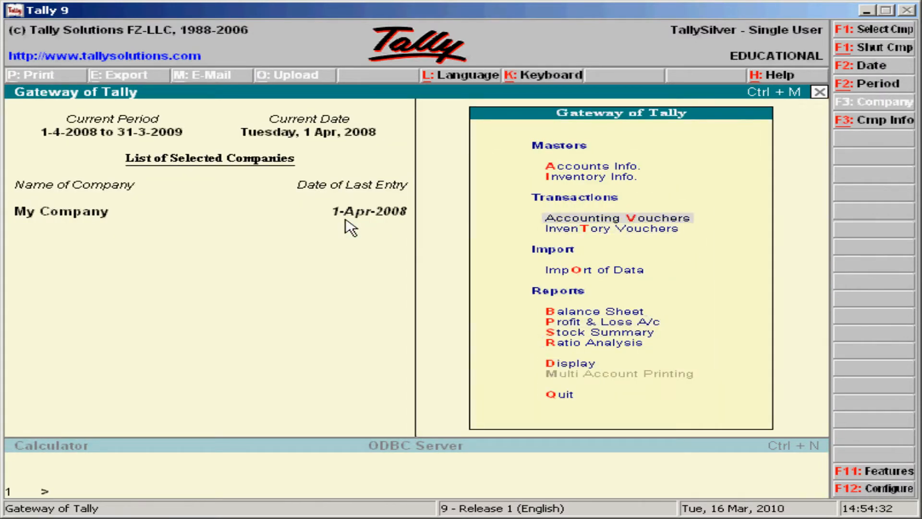
{"action": "key", "text": "Return"}
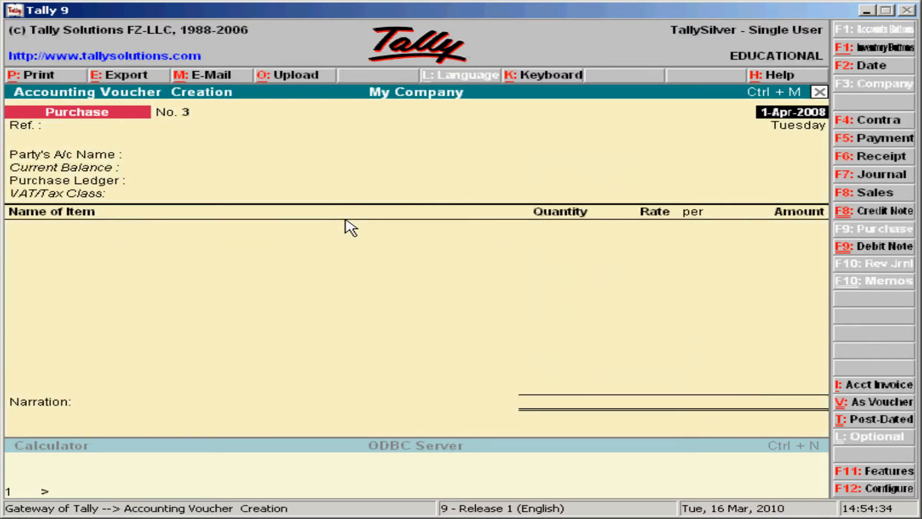
{"action": "left_click", "coordinate": [858, 193]}
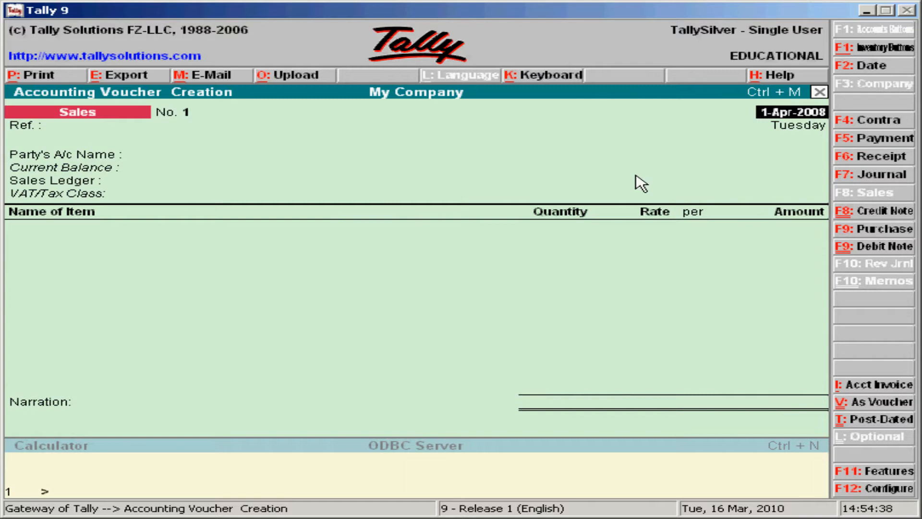
{"action": "key", "text": "Return"}
{"action": "key", "text": "Return"}
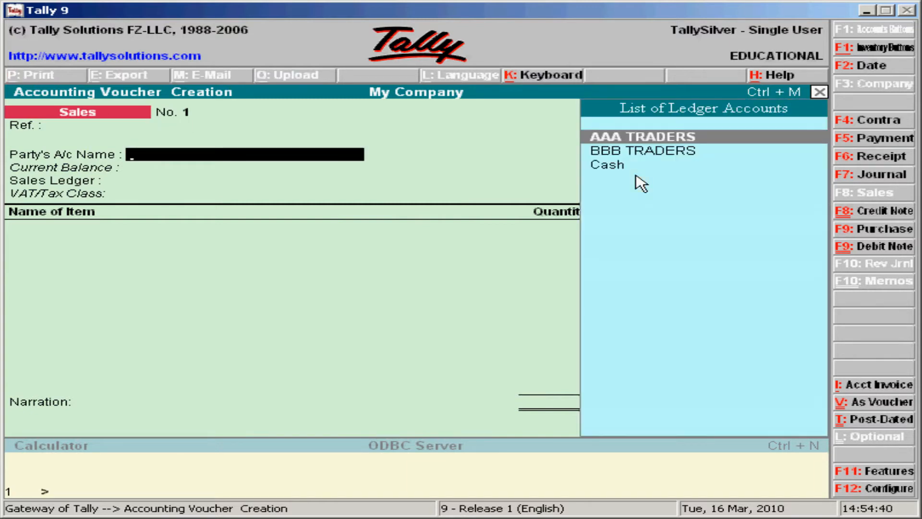
{"action": "key", "text": "Down"}
{"action": "key", "text": "Return"}
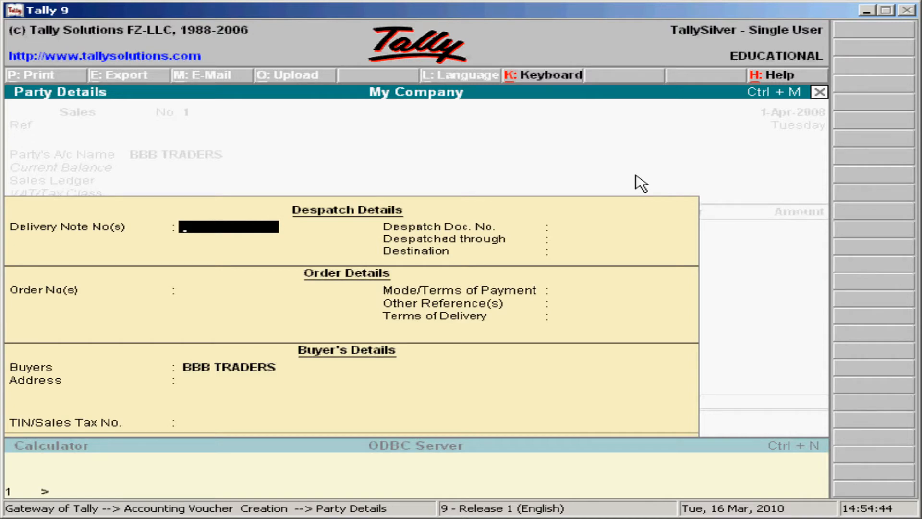
{"action": "key", "text": "Return"}
{"action": "key", "text": "Return"}
{"action": "key", "text": "Return"}
{"action": "key", "text": "Return"}
{"action": "key", "text": "Return"}
{"action": "key", "text": "Return"}
{"action": "key", "text": "Return"}
{"action": "key", "text": "Return"}
{"action": "key", "text": "Return"}
{"action": "key", "text": "Return"}
{"action": "key", "text": "Return"}
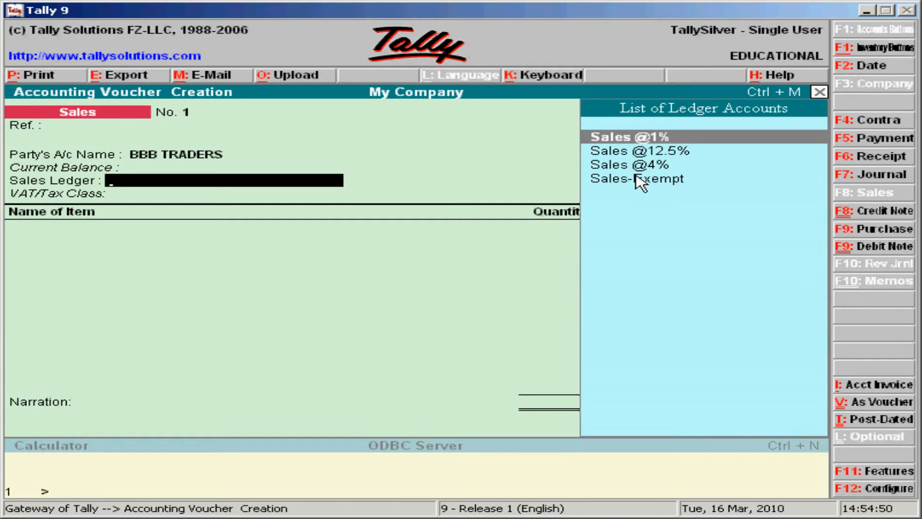
{"action": "key", "text": "Return"}
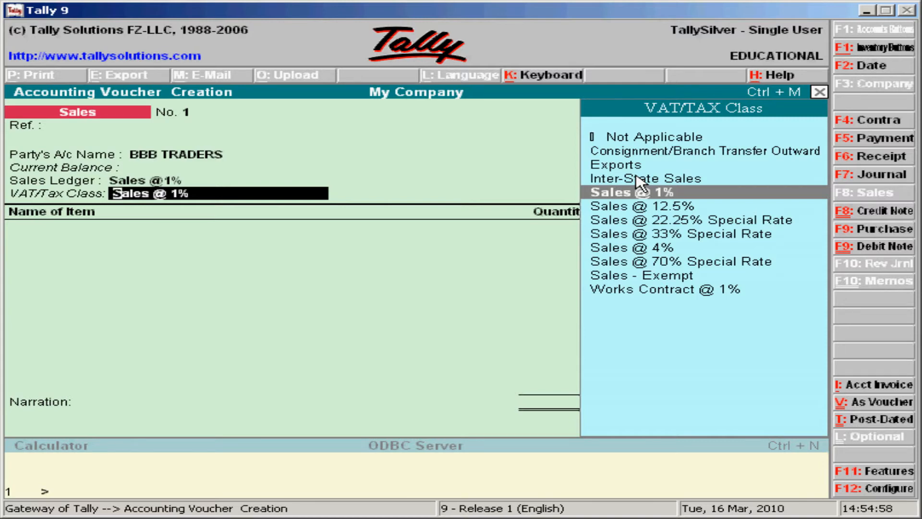
{"action": "key", "text": "Return"}
Step: Add ITEM AA to the sales invoice: 20 NOS at 120.00, for 2,400.00
{"action": "key", "text": "space"}
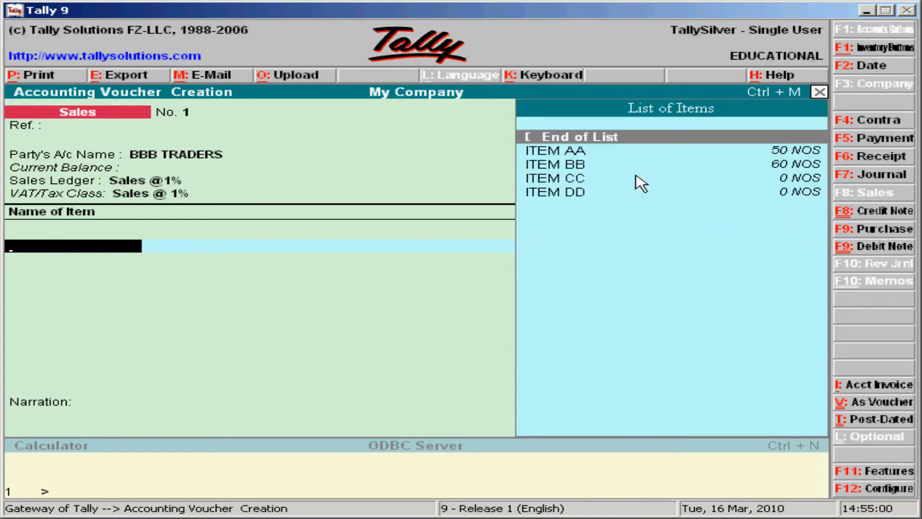
{"action": "key", "text": "Down"}
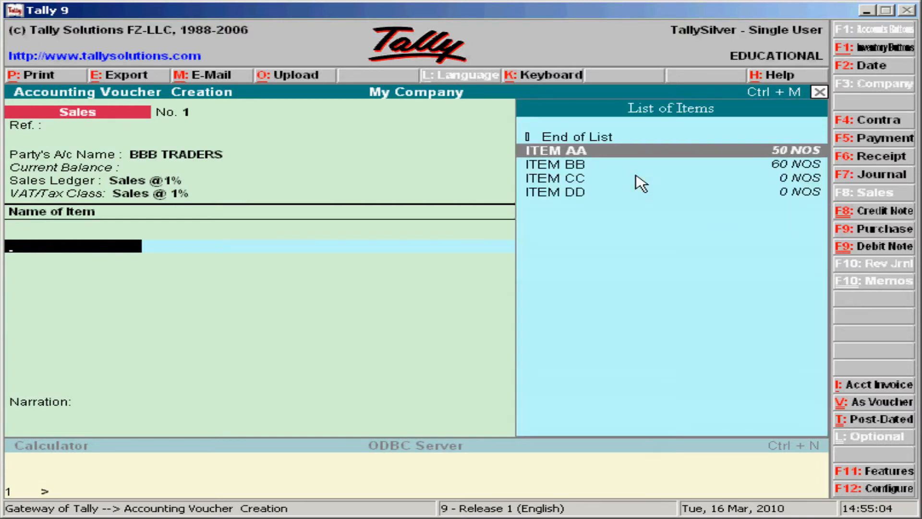
{"action": "key", "text": "Return"}
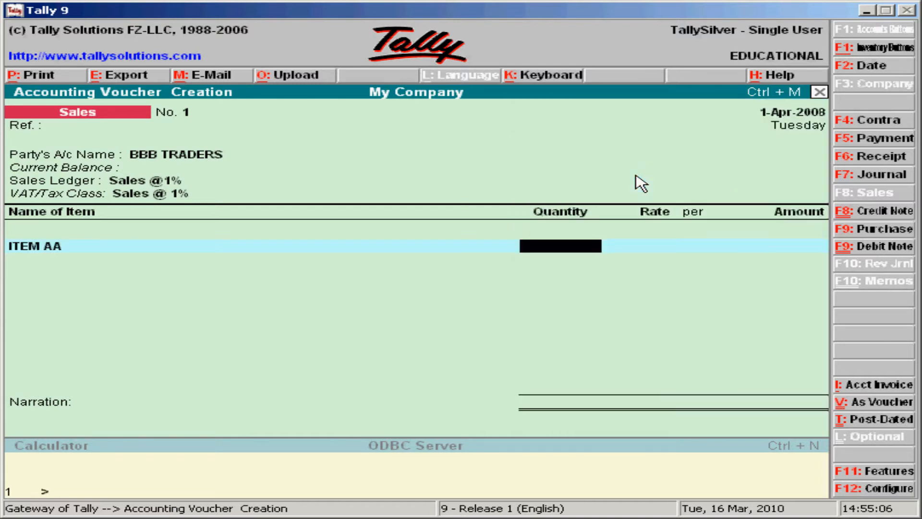
{"action": "type", "text": "20"}
{"action": "key", "text": "Return"}
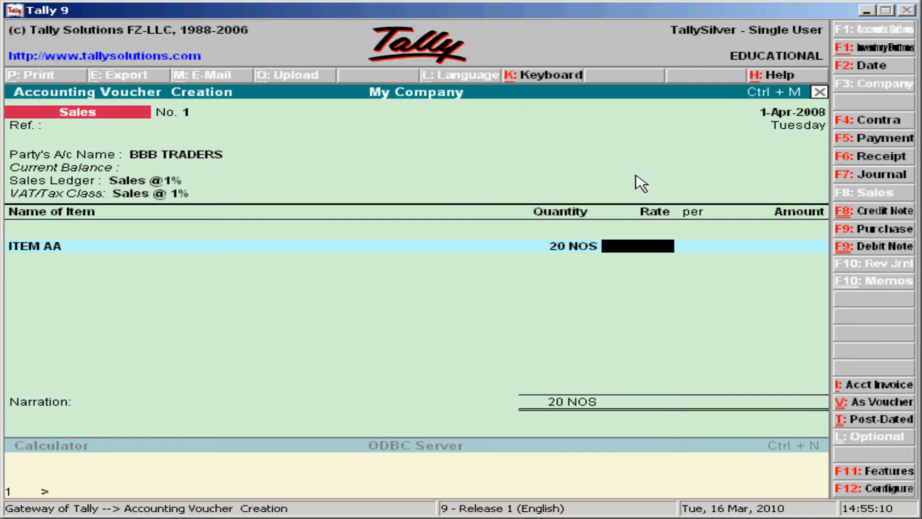
{"action": "type", "text": "120"}
{"action": "key", "text": "Return"}
{"action": "key", "text": "Return"}
{"action": "key", "text": "Return"}
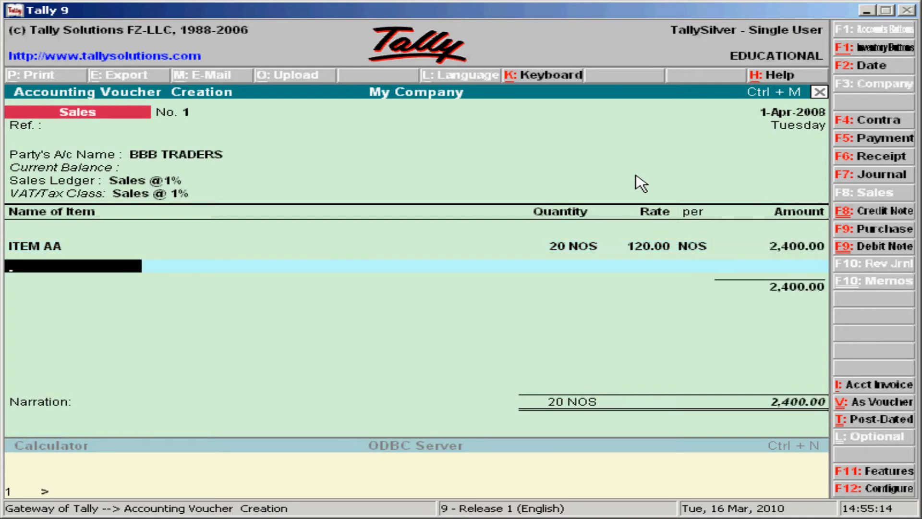
{"action": "key", "text": "Return"}
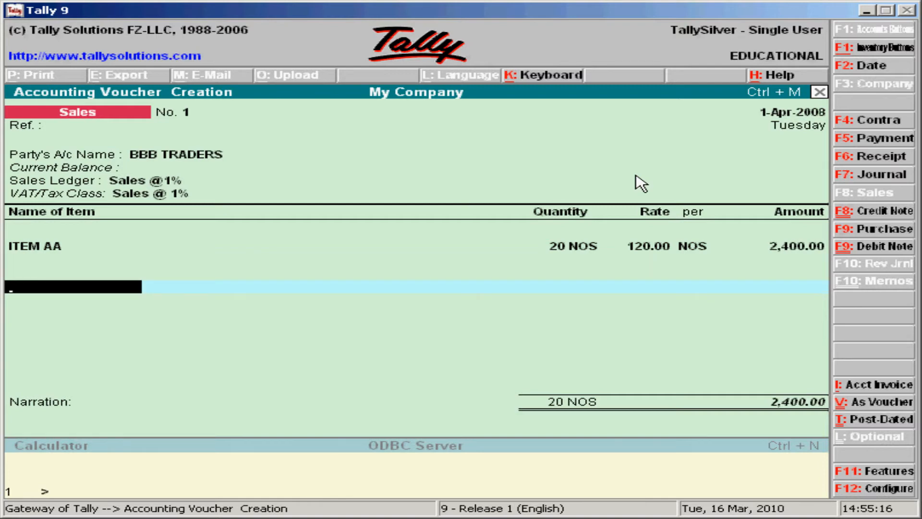
Step: Add an OUTPUT TAX@1% line of 24.00, bringing the invoice total to 2,424.00
{"action": "type", "text": "D"}
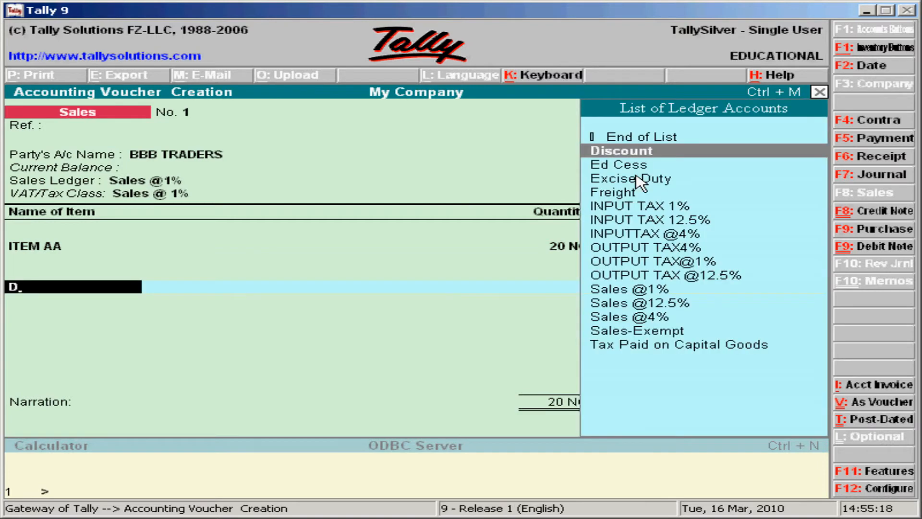
{"action": "key", "text": "Down"}
{"action": "key", "text": "Down"}
{"action": "key", "text": "Down"}
{"action": "key", "text": "Down"}
{"action": "key", "text": "Down"}
{"action": "key", "text": "Down"}
{"action": "key", "text": "Down"}
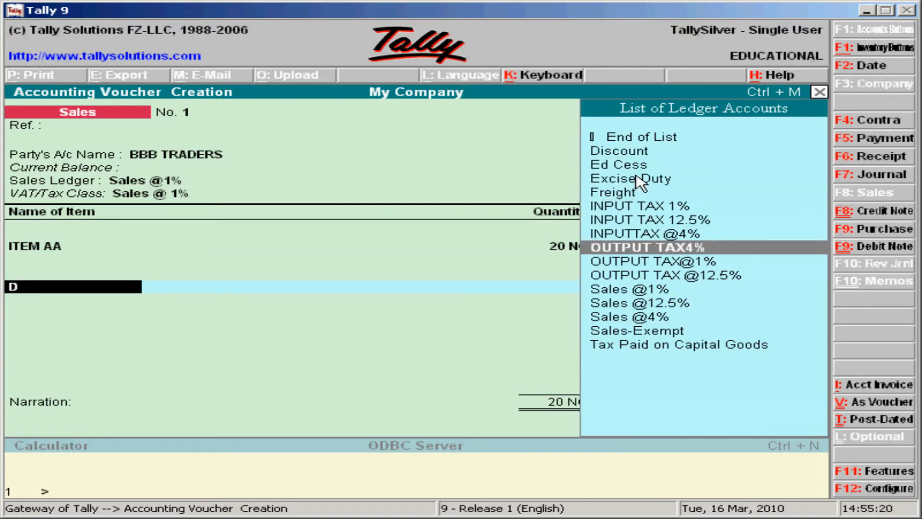
{"action": "key", "text": "Down"}
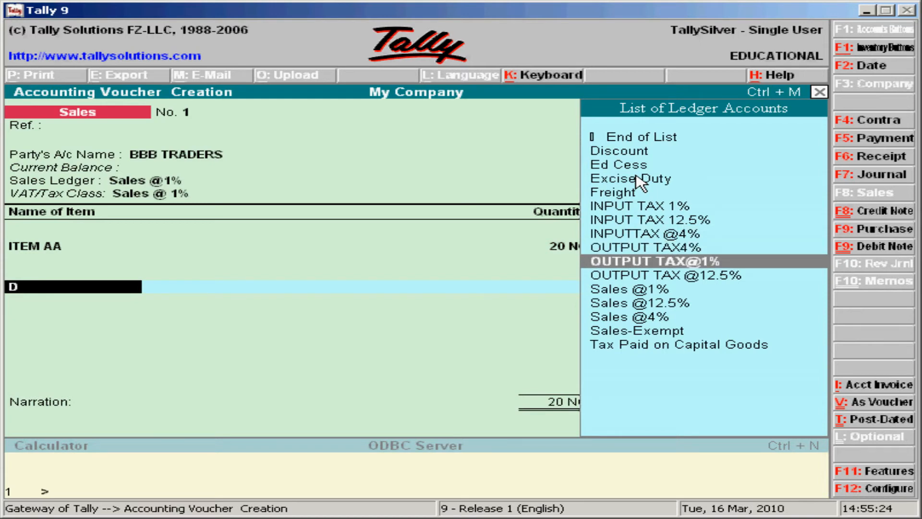
{"action": "key", "text": "Return"}
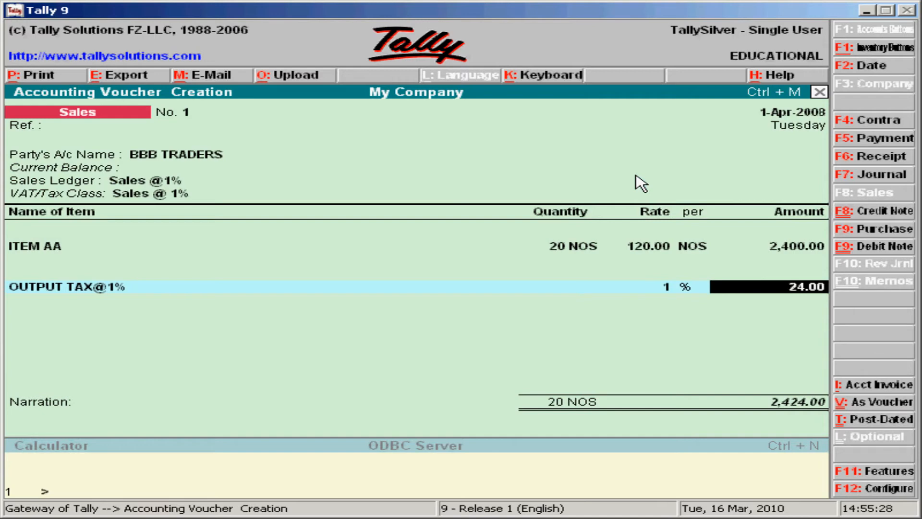
{"action": "key", "text": "Return"}
{"action": "key", "text": "Return"}
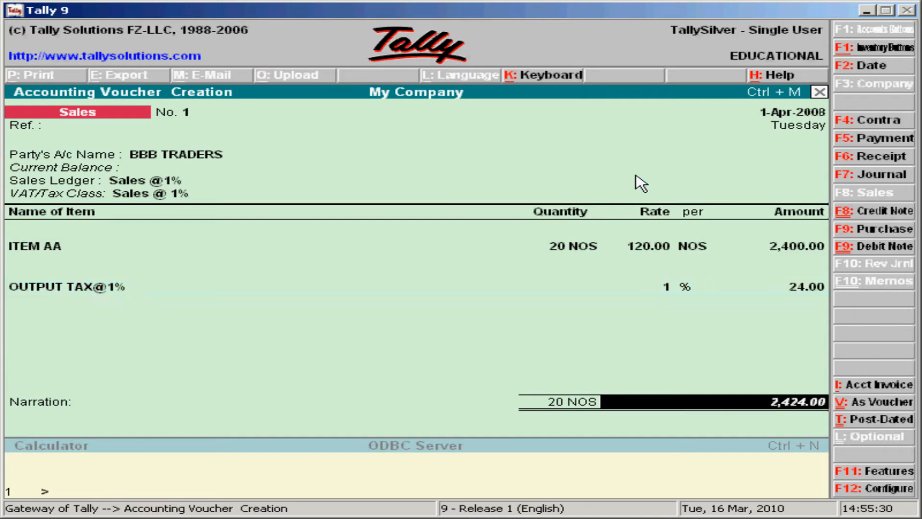
{"action": "key", "text": "Return"}
{"action": "key", "text": "Return"}
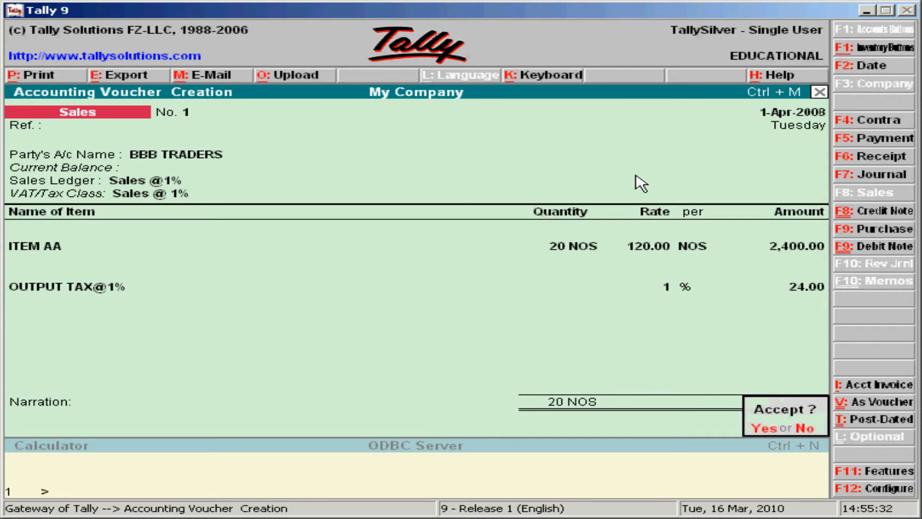
{"action": "key", "text": "Return"}
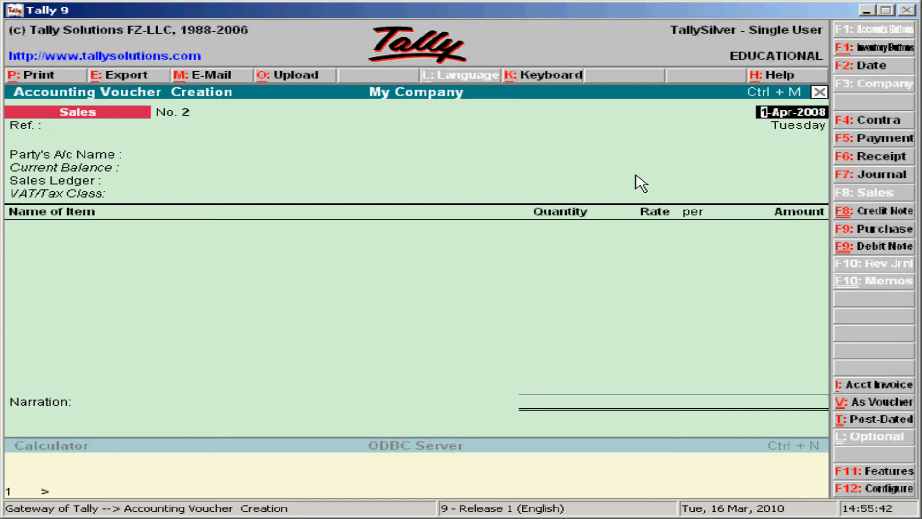
Step: Keep the date, skip the reference, and make BBB TRADERS the party for sales invoice No. 2
{"action": "key", "text": "Return"}
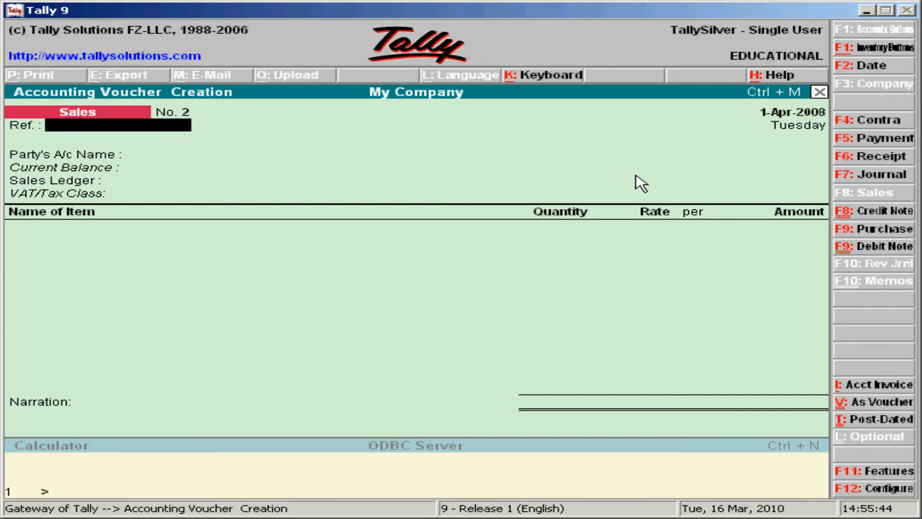
{"action": "key", "text": "Return"}
{"action": "key", "text": "Down"}
{"action": "key", "text": "Return"}
{"action": "key", "text": "Return"}
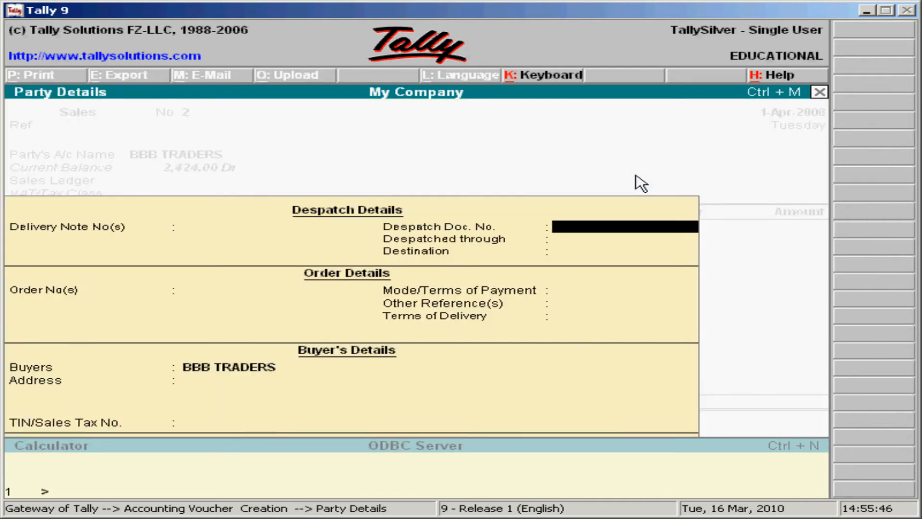
{"action": "key", "text": "Return"}
{"action": "key", "text": "Return"}
{"action": "key", "text": "Return"}
{"action": "key", "text": "Return"}
{"action": "key", "text": "Return"}
{"action": "key", "text": "Return"}
{"action": "key", "text": "Return"}
{"action": "key", "text": "Return"}
{"action": "key", "text": "Return"}
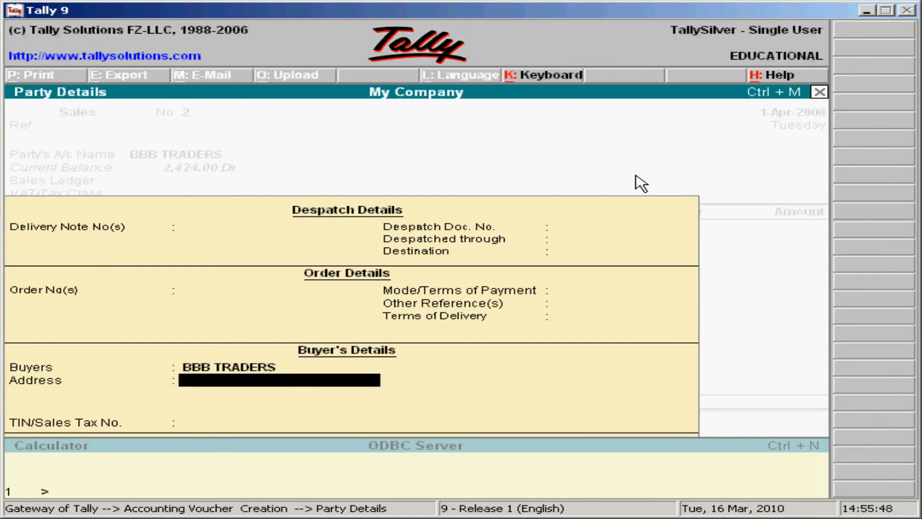
Step: Set invoice No. 2 to the Sales @4% ledger with VAT class Sales @ 4%, then list the stock items
{"action": "key", "text": "Return"}
{"action": "key", "text": "Down"}
{"action": "key", "text": "Down"}
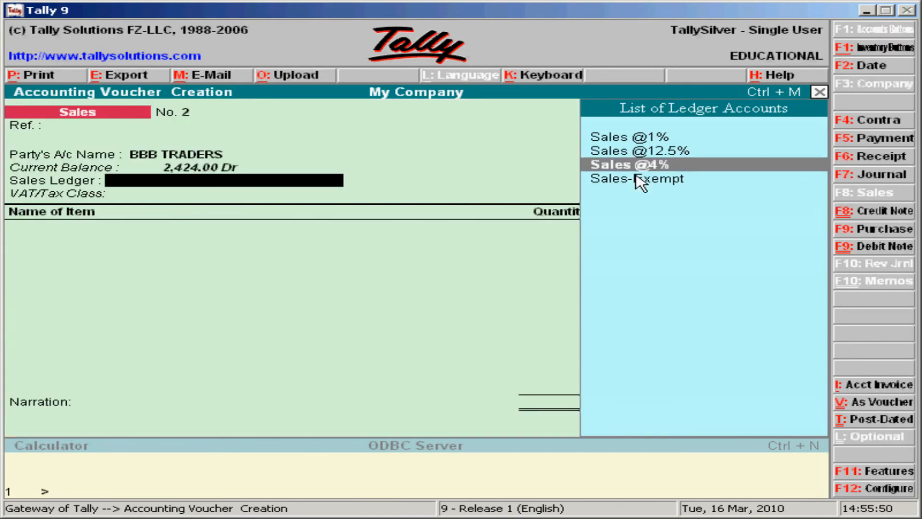
{"action": "key", "text": "Return"}
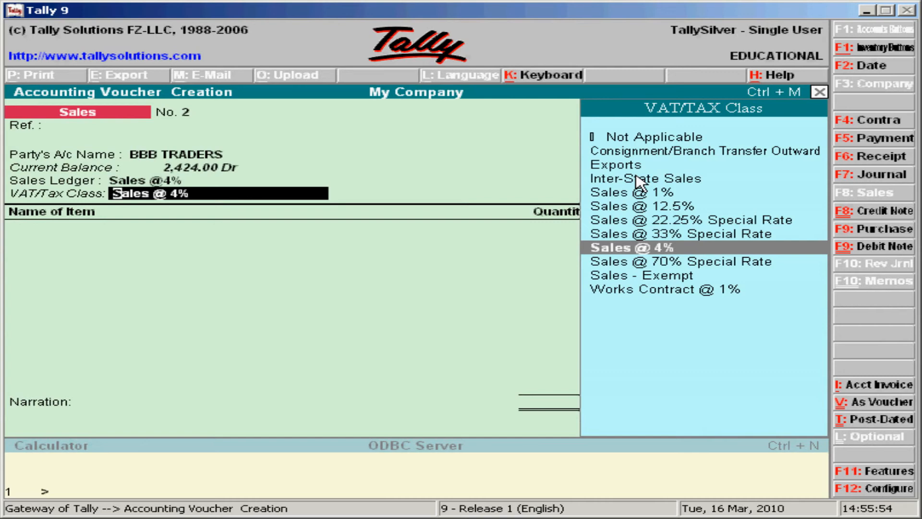
{"action": "key", "text": "Return"}
{"action": "key", "text": "Down"}
{"action": "key", "text": "Down"}
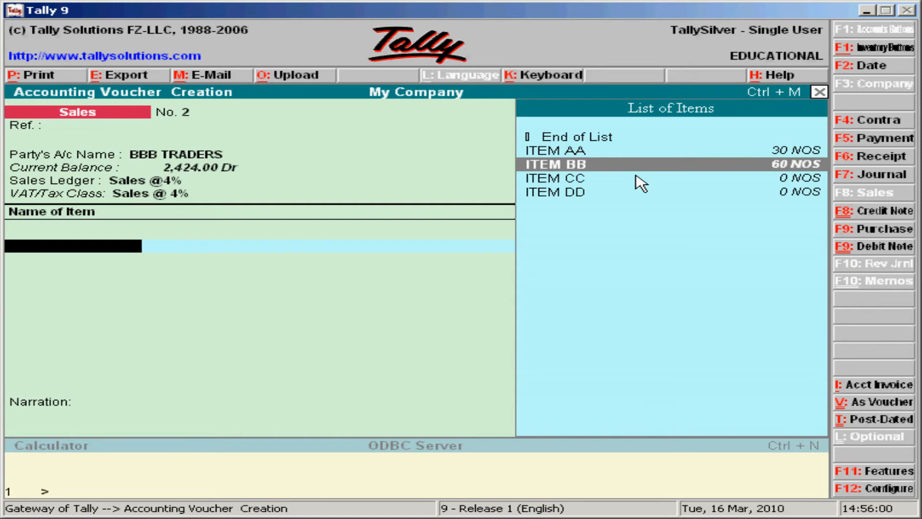
Step: Add ITEM BB to invoice No. 2: 30 NOS at 250.00, for 7,500.00
{"action": "key", "text": "Up"}
{"action": "key", "text": "Down"}
{"action": "key", "text": "Return"}
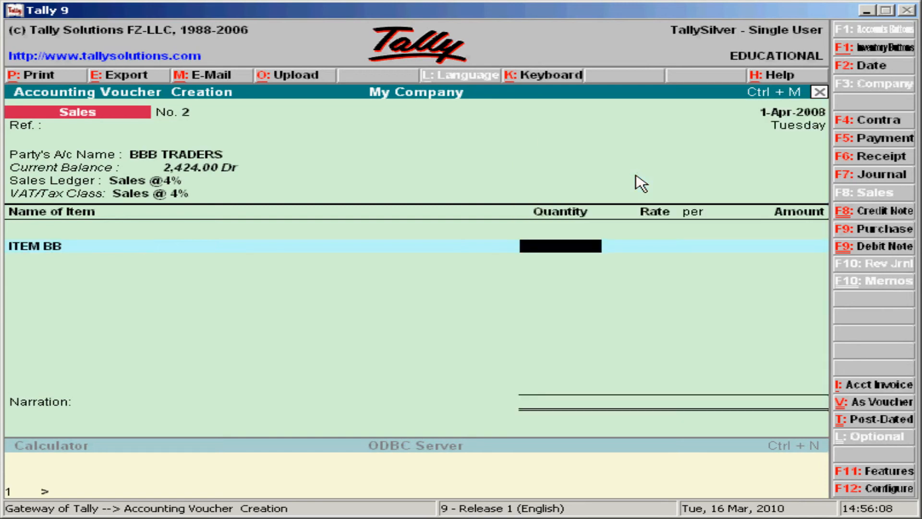
{"action": "type", "text": "30"}
{"action": "key", "text": "Return"}
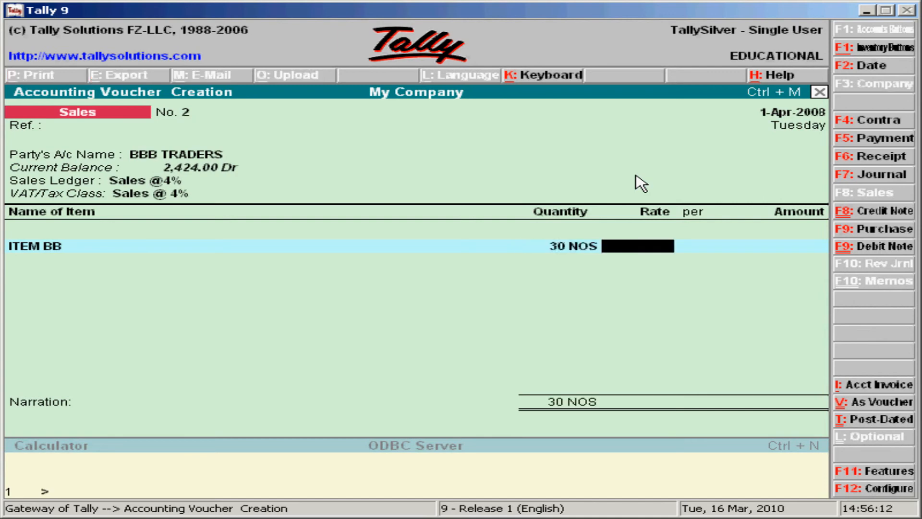
{"action": "type", "text": "250"}
{"action": "key", "text": "Return"}
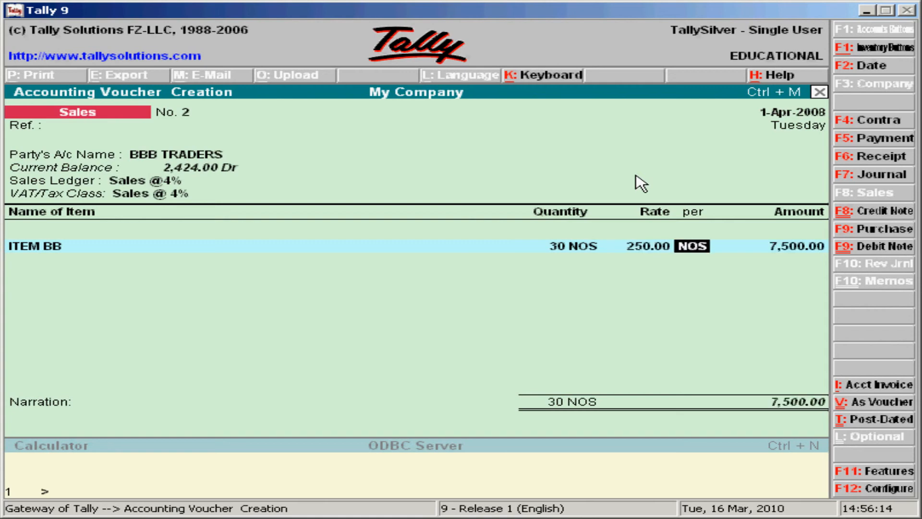
{"action": "key", "text": "Return"}
{"action": "key", "text": "Return"}
{"action": "key", "text": "Return"}
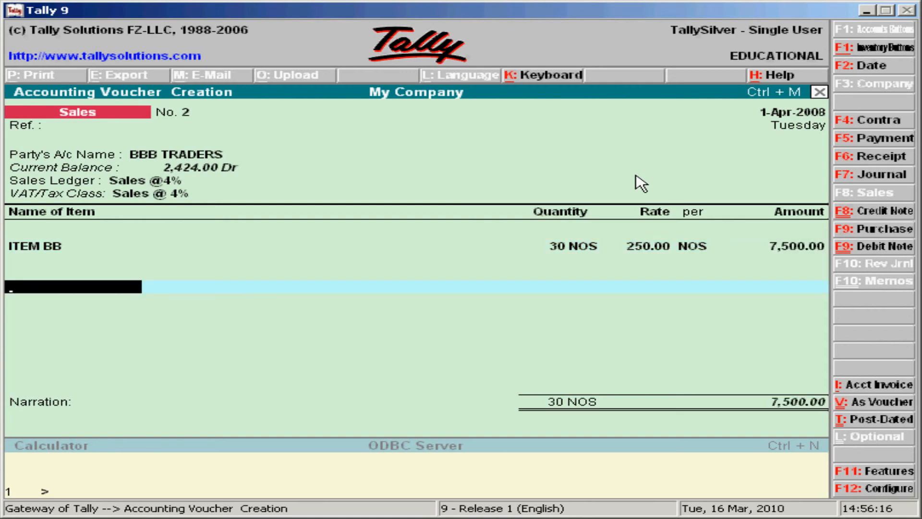
Step: Add an OUTPUT TAX4% line of 300.00 and save the invoice at 7,800.00
{"action": "type", "text": "D"}
{"action": "key", "text": "Down"}
{"action": "key", "text": "Down"}
{"action": "key", "text": "Down"}
{"action": "key", "text": "Down"}
{"action": "key", "text": "Down"}
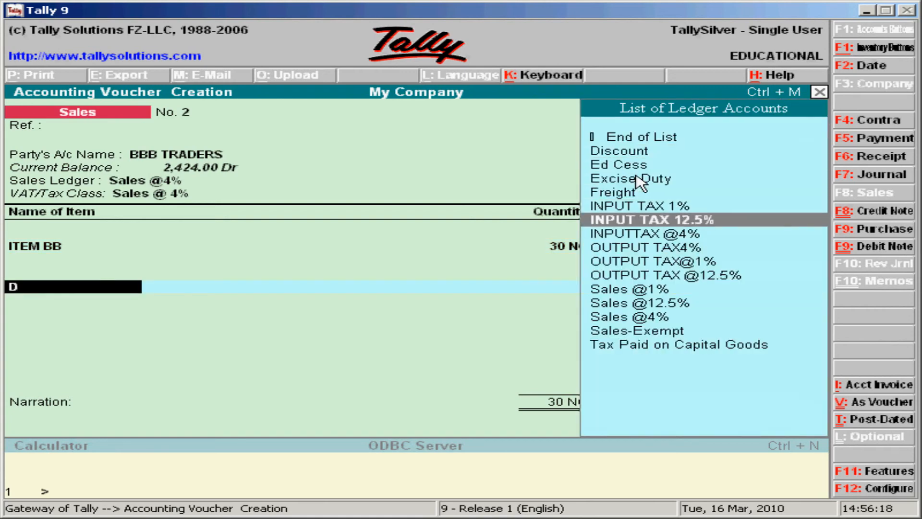
{"action": "key", "text": "Down"}
{"action": "key", "text": "Down"}
{"action": "key", "text": "Return"}
{"action": "key", "text": "Return"}
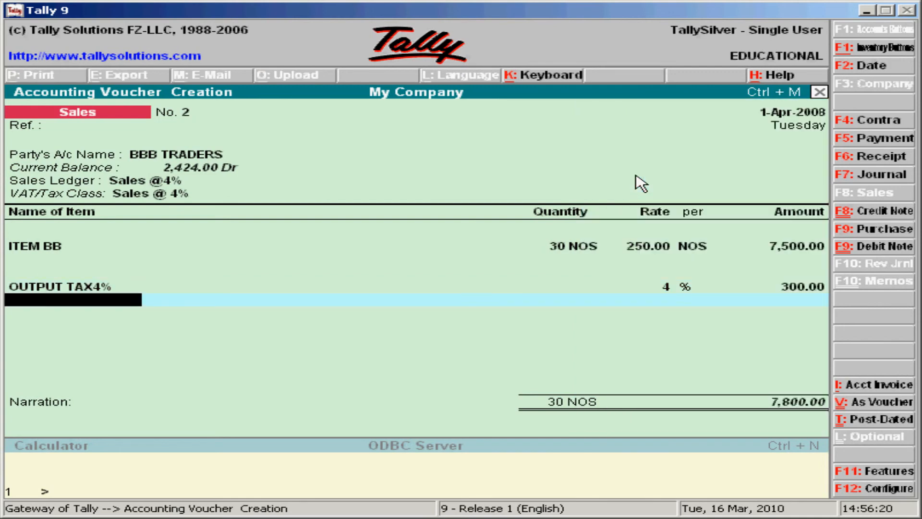
{"action": "key", "text": "Return"}
{"action": "key", "text": "Return"}
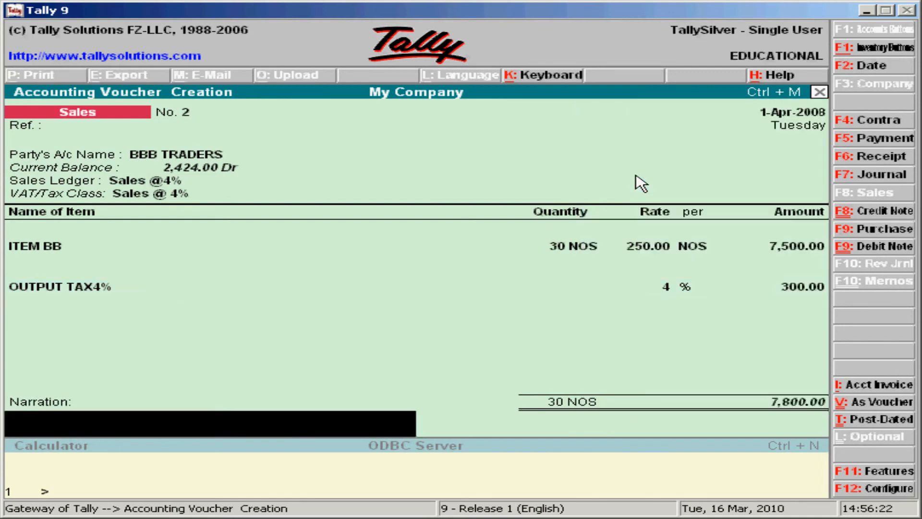
{"action": "key", "text": "Return"}
{"action": "key", "text": "Return"}
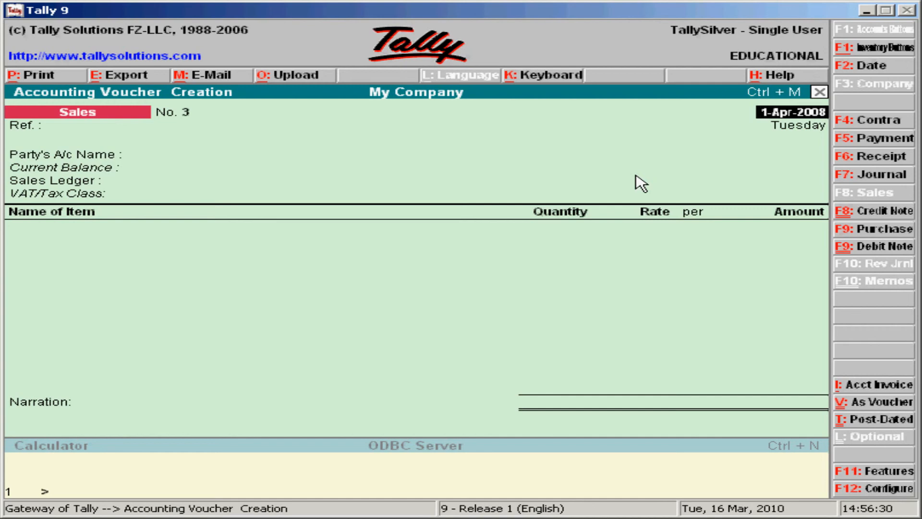
Step: Quit voucher entry and open Display > Statutory Reports > VAT Reports > VAT Computation
{"action": "key", "text": "Escape"}
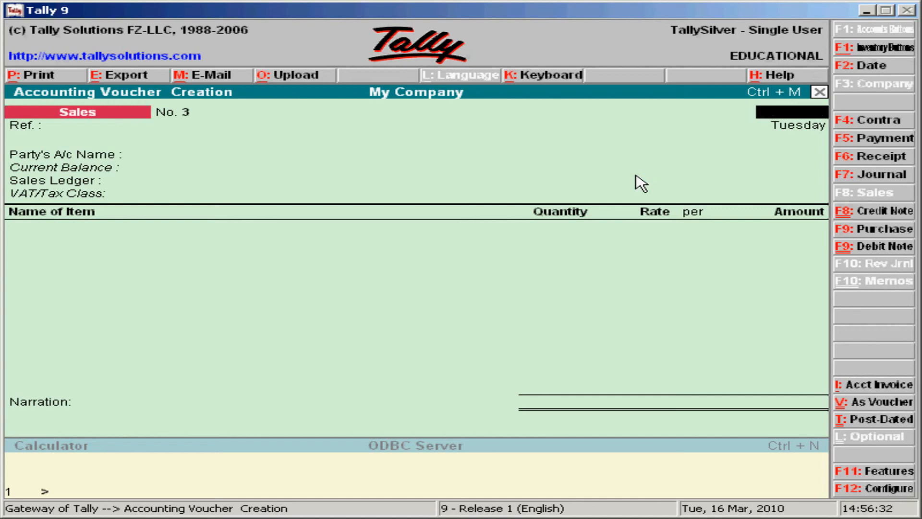
{"action": "key", "text": "y"}
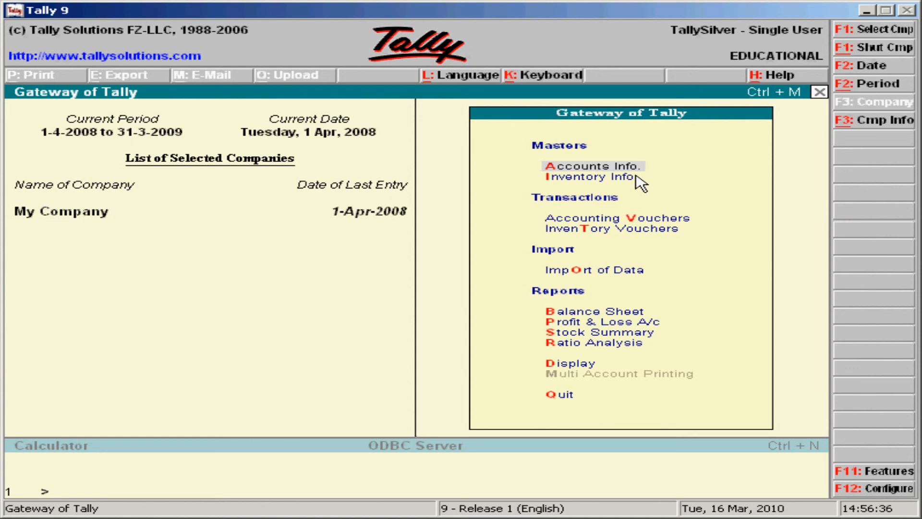
{"action": "key", "text": "d"}
{"action": "key", "text": "Down"}
{"action": "key", "text": "Down"}
{"action": "key", "text": "Down"}
{"action": "key", "text": "Down"}
{"action": "key", "text": "Down"}
{"action": "key", "text": "Down"}
{"action": "key", "text": "Down"}
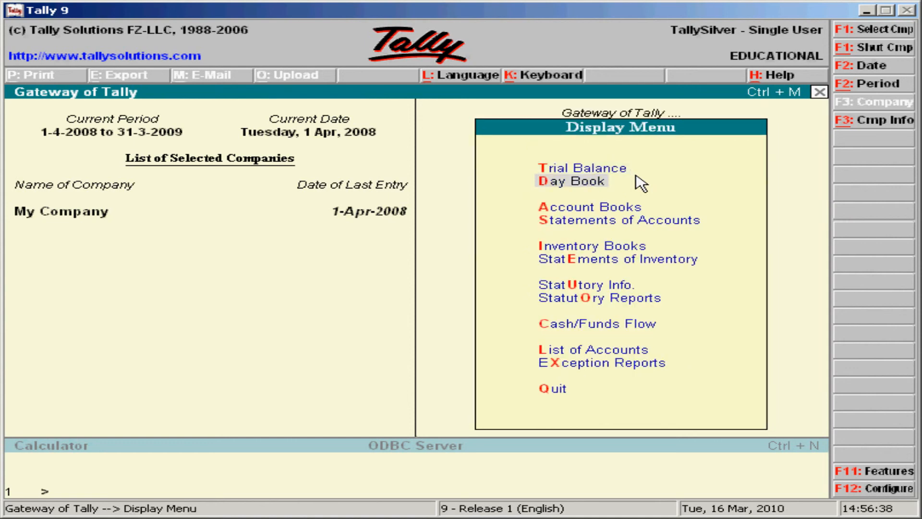
{"action": "key", "text": "Return"}
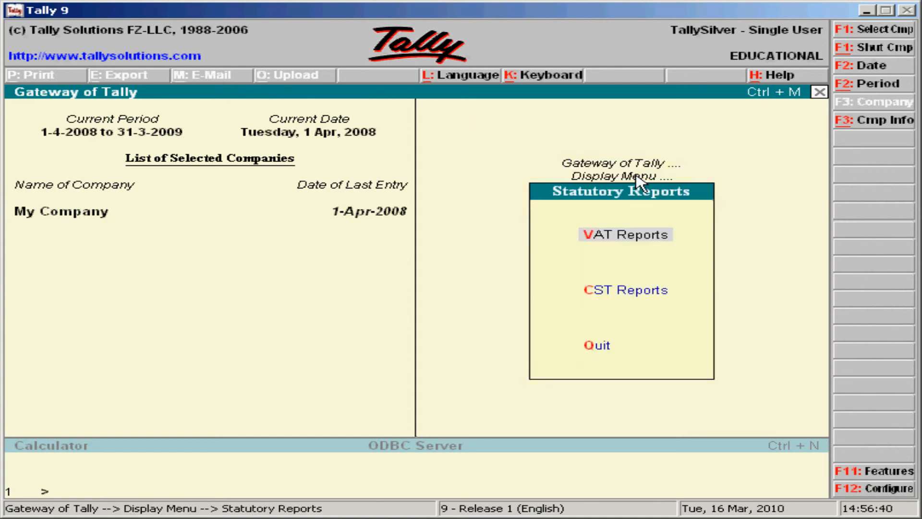
{"action": "key", "text": "Return"}
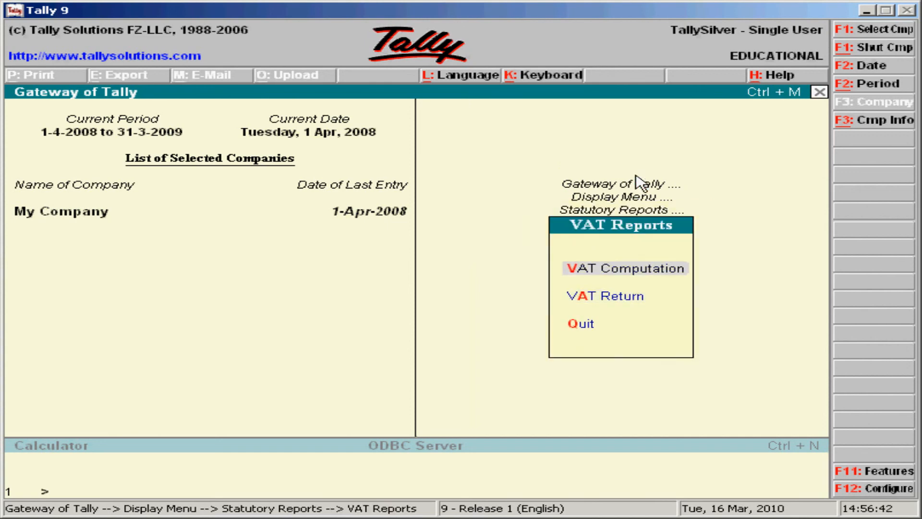
{"action": "key", "text": "Return"}
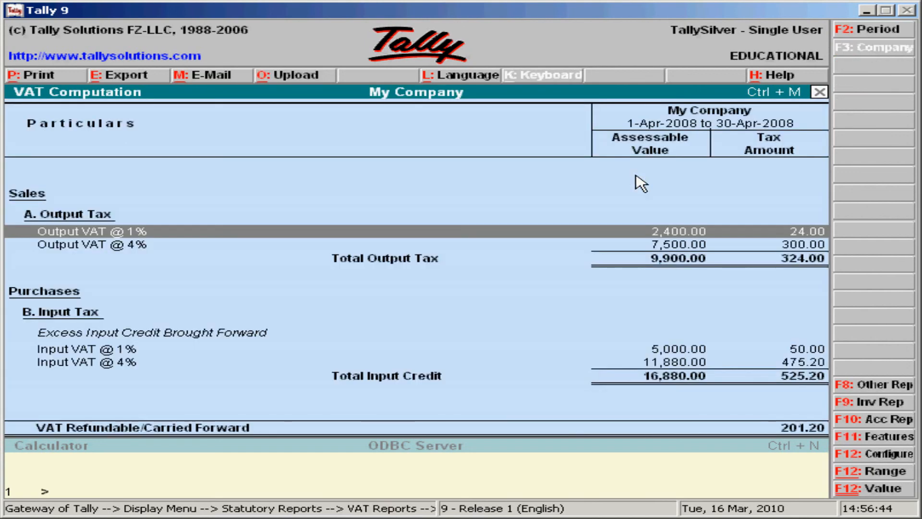